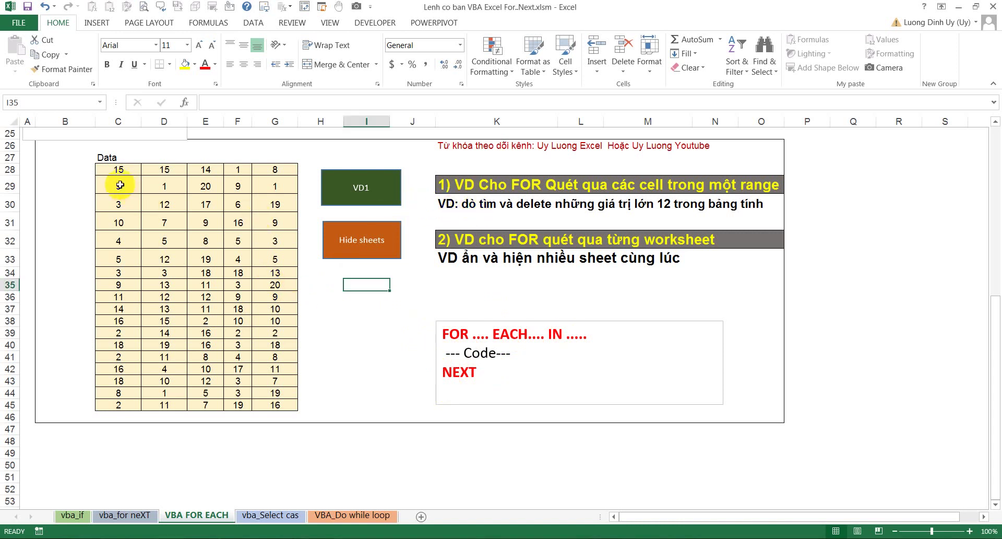
# Select the Data table C28:G45 and run the VD1 macro to clear values above 12
pyautogui.moveTo(119, 170)
pyautogui.mouseDown()
pyautogui.moveTo(267, 341)
pyautogui.moveTo(280, 403)
pyautogui.mouseUp()
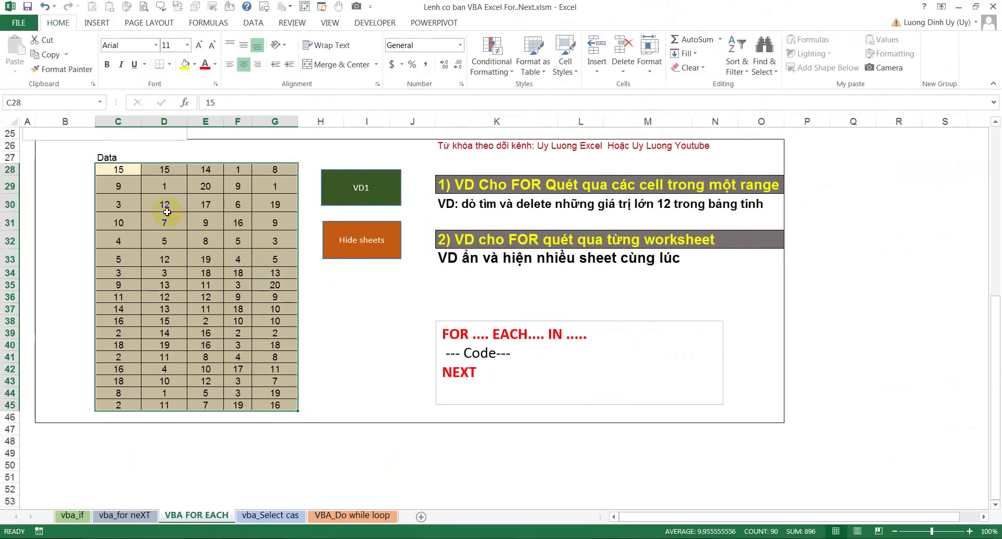
pyautogui.moveTo(124, 168); pyautogui.dragTo(279, 406)
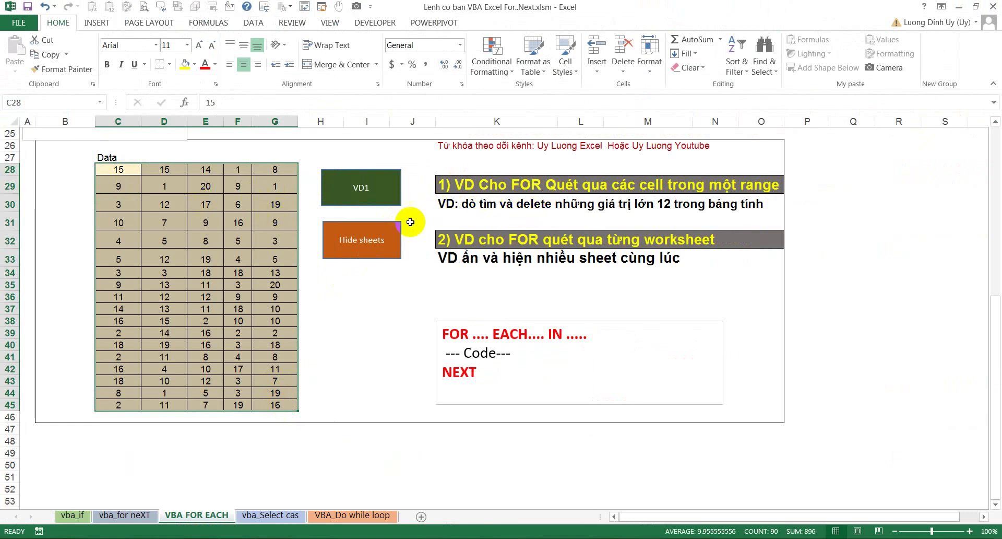
pyautogui.moveTo(117, 168); pyautogui.dragTo(275, 400)
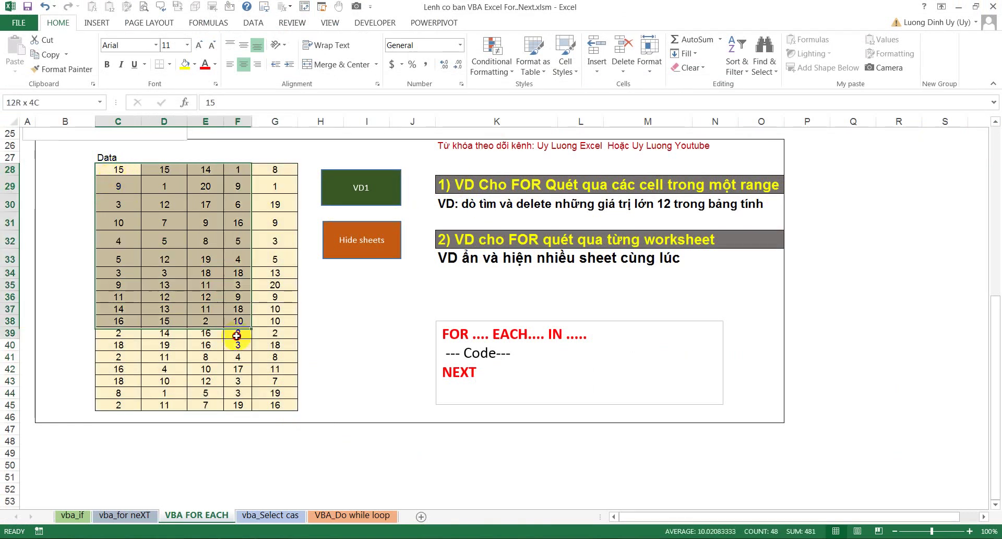
pyautogui.click(362, 195)
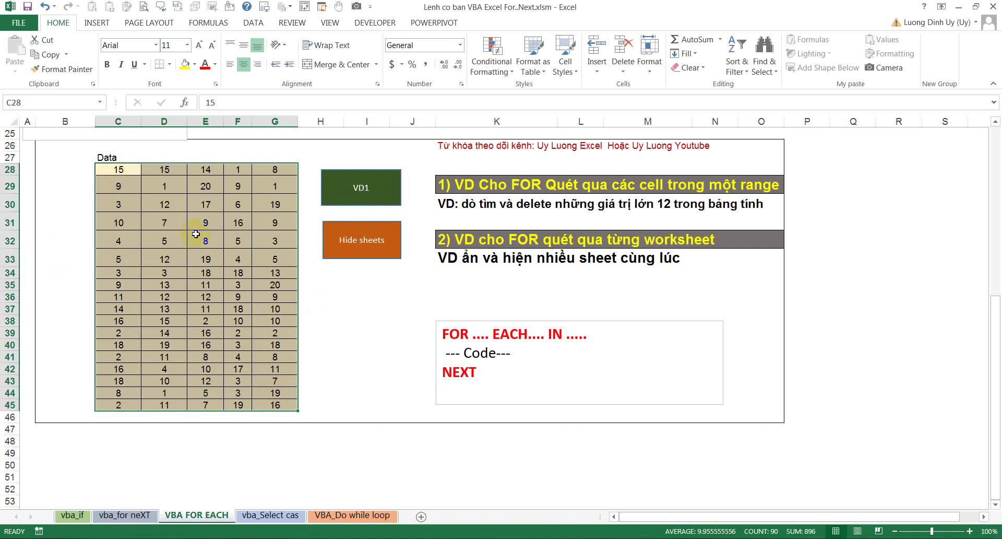
pyautogui.click(349, 197)
pyautogui.click(199, 272)
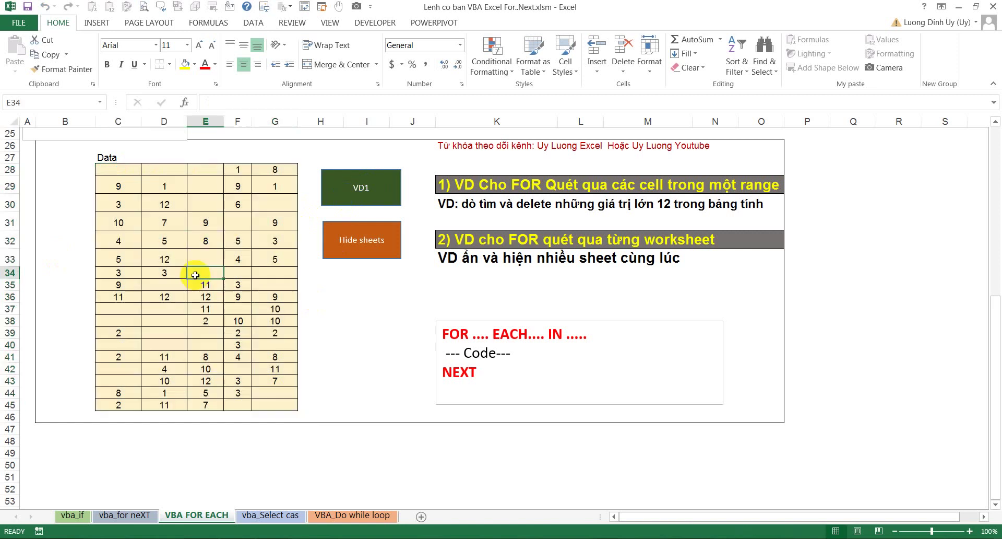
pyautogui.moveTo(118, 170); pyautogui.dragTo(279, 406)
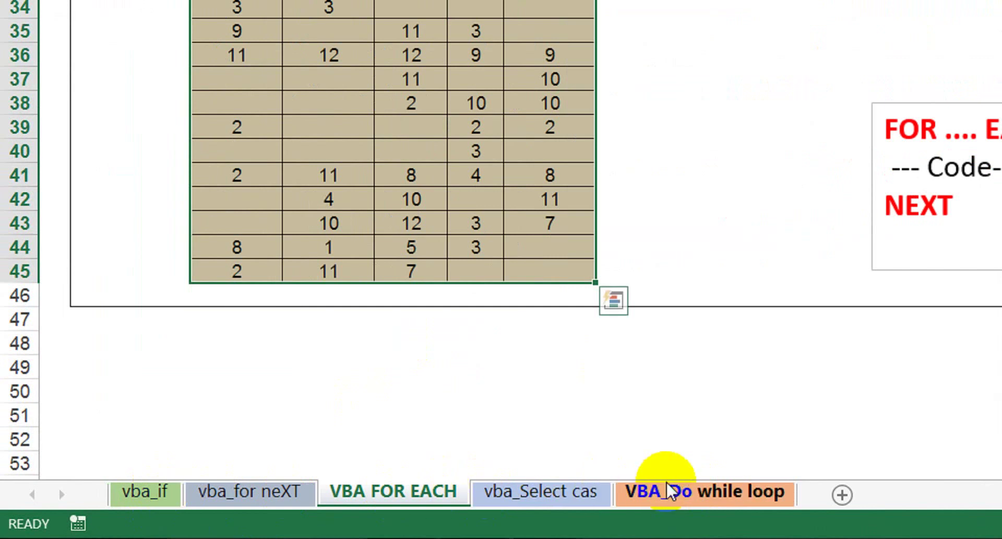
pyautogui.click(782, 141)
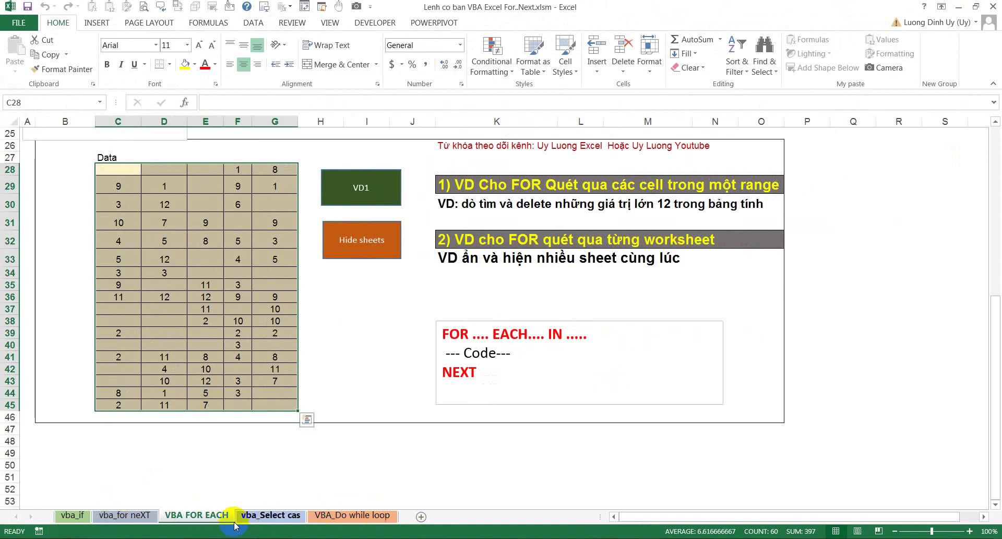
pyautogui.click(358, 251)
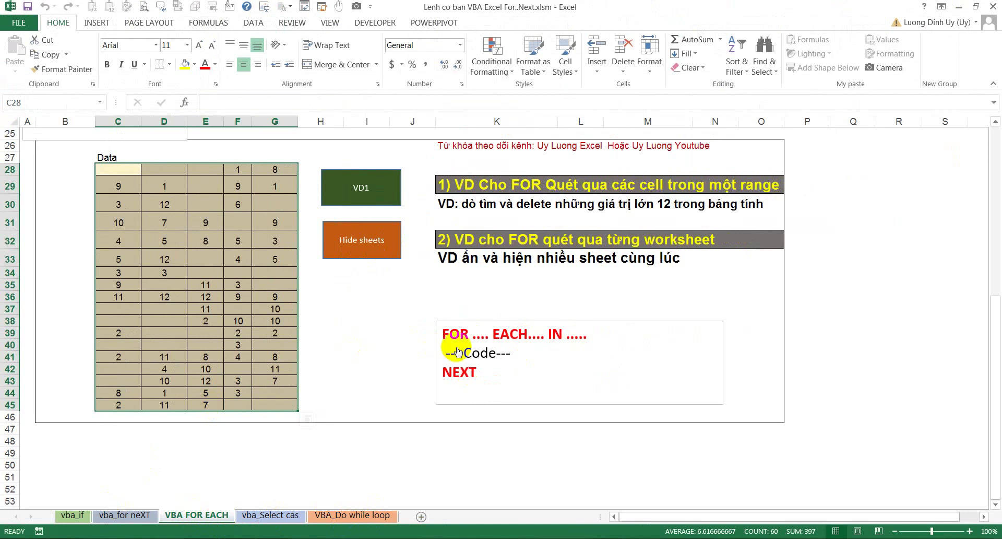
# Run the Hide macro so only VBA FOR EACH stays visible, then close the workbook
pyautogui.click(355, 249)
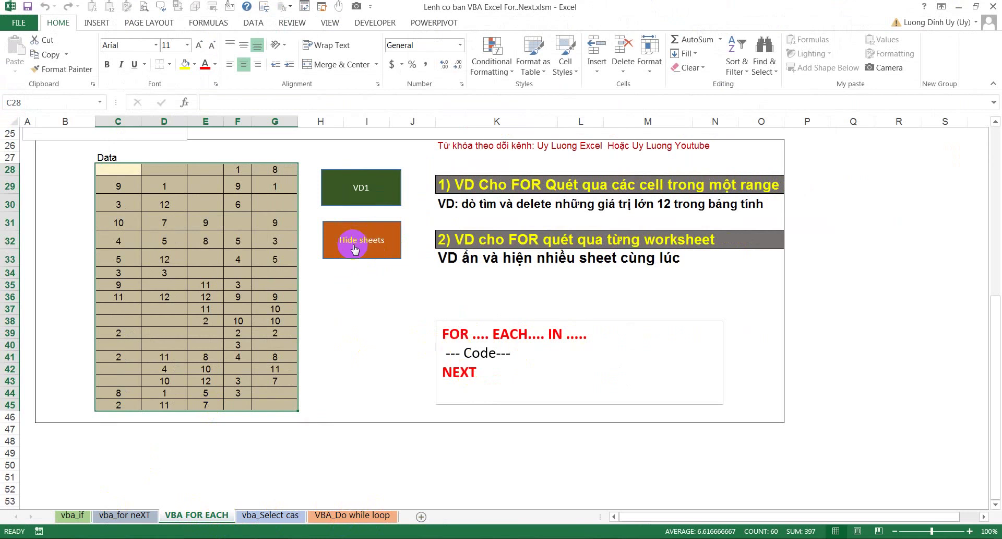
pyautogui.click(357, 253)
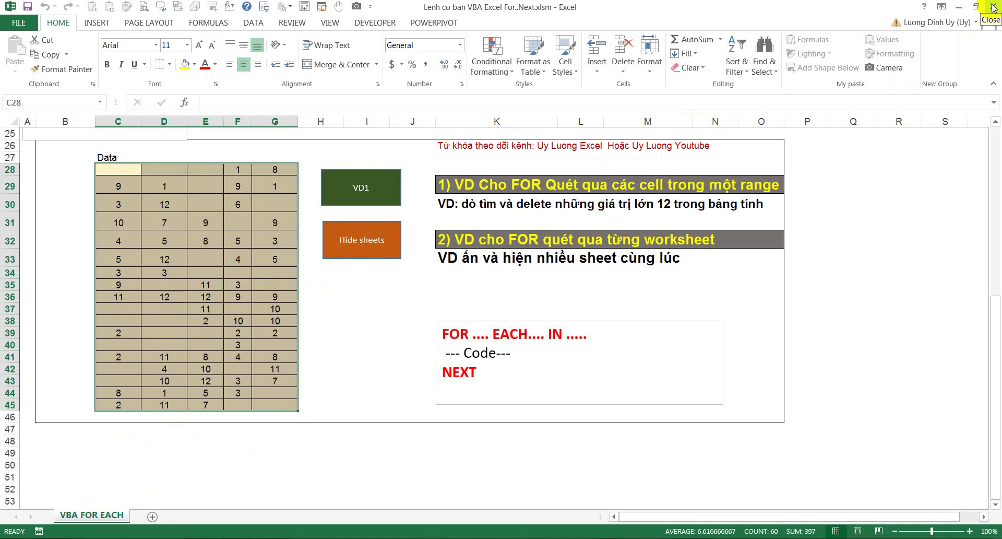
pyautogui.click(994, 8)
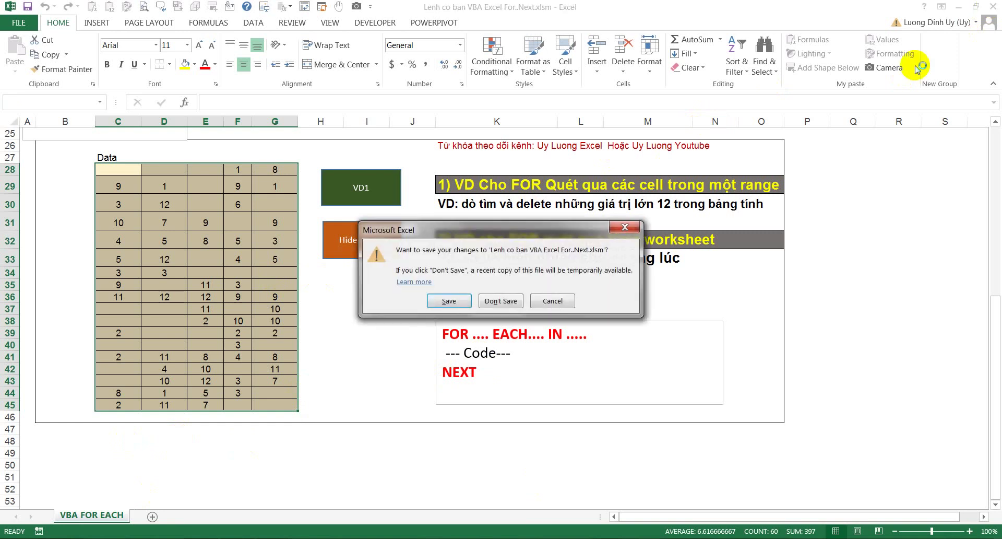
# Save changes to the lesson workbook and open Book2
pyautogui.click(445, 303)
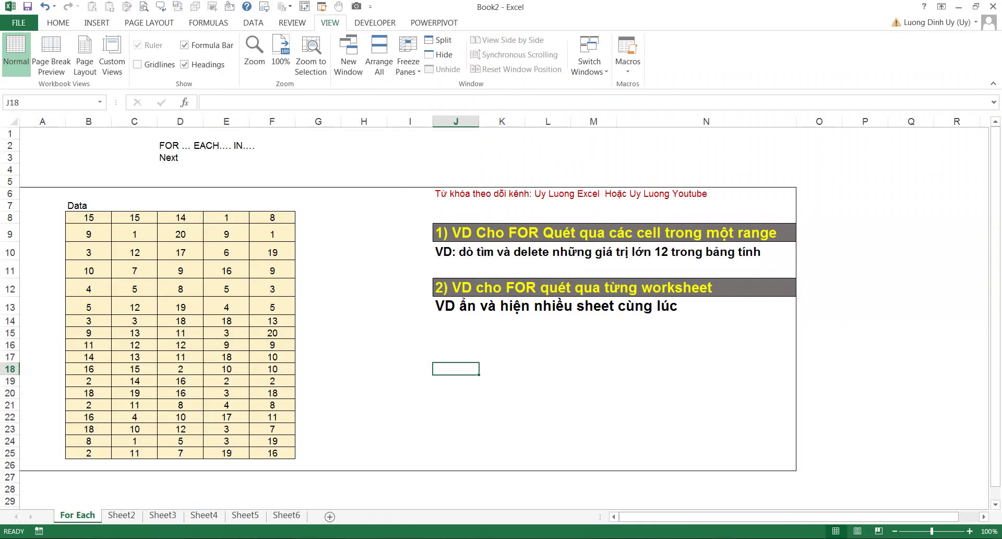
pyautogui.click(356, 333)
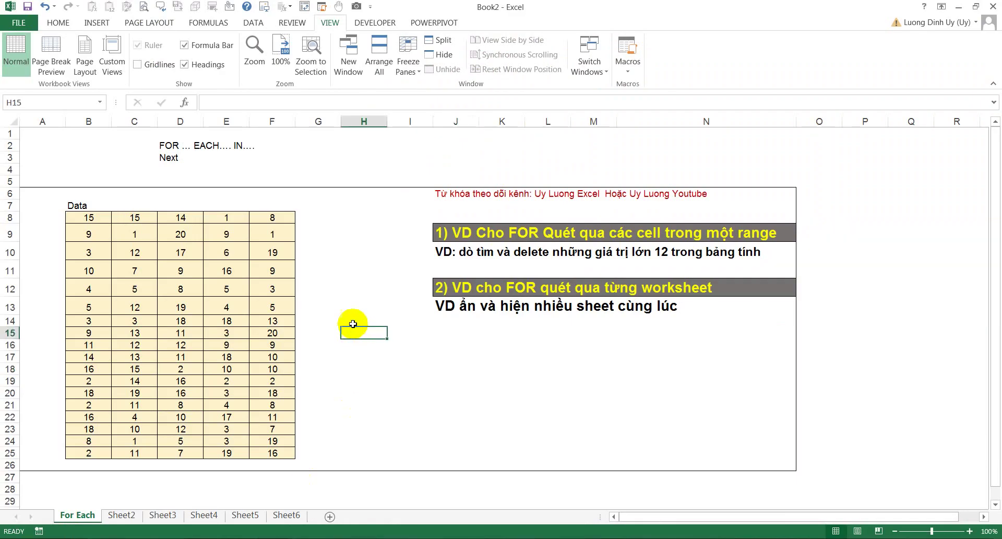
pyautogui.click(339, 273)
pyautogui.click(352, 266)
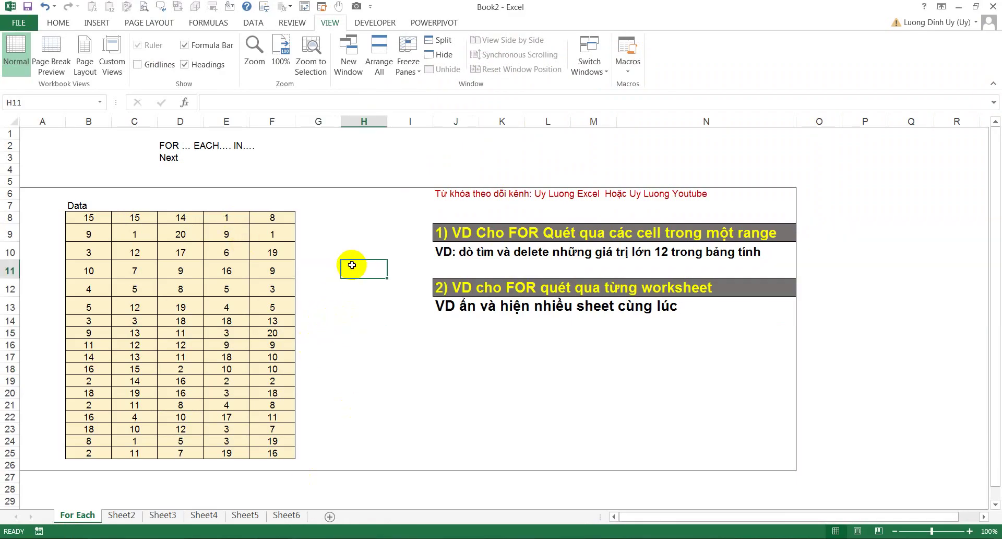
# Review the row 10 task and cell C10 (12) on the For Each sheet, and show the Developer tab
pyautogui.moveTo(462, 254); pyautogui.dragTo(699, 253)
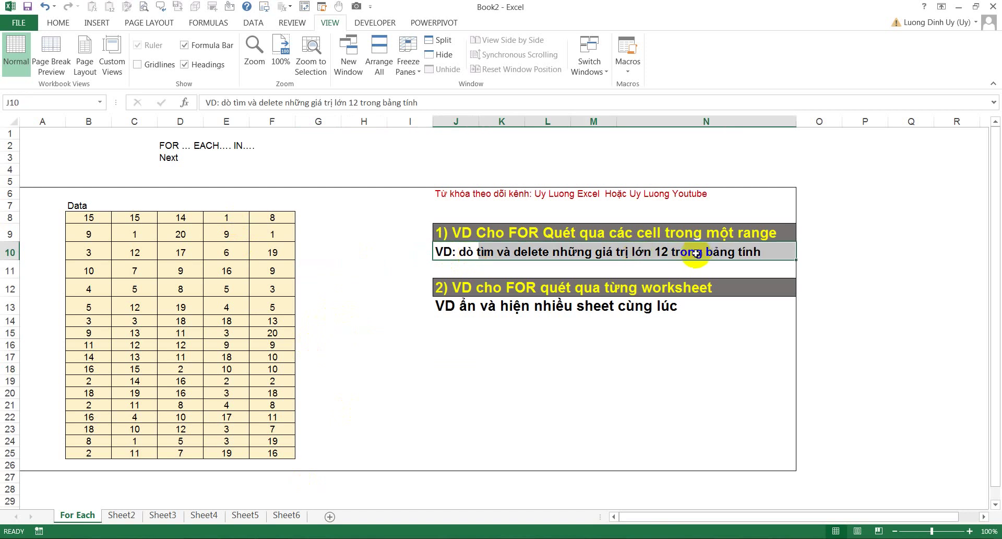
pyautogui.click(150, 251)
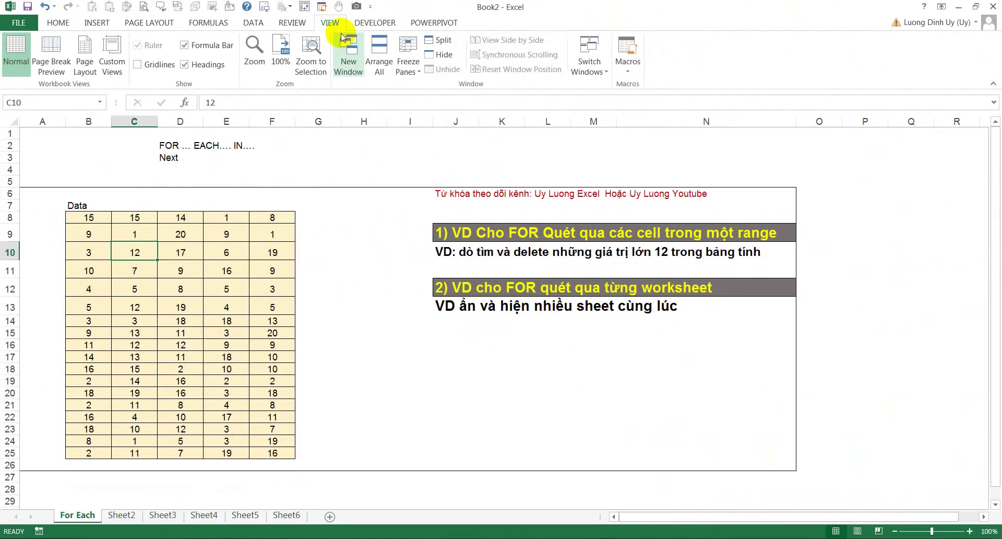
pyautogui.click(360, 27)
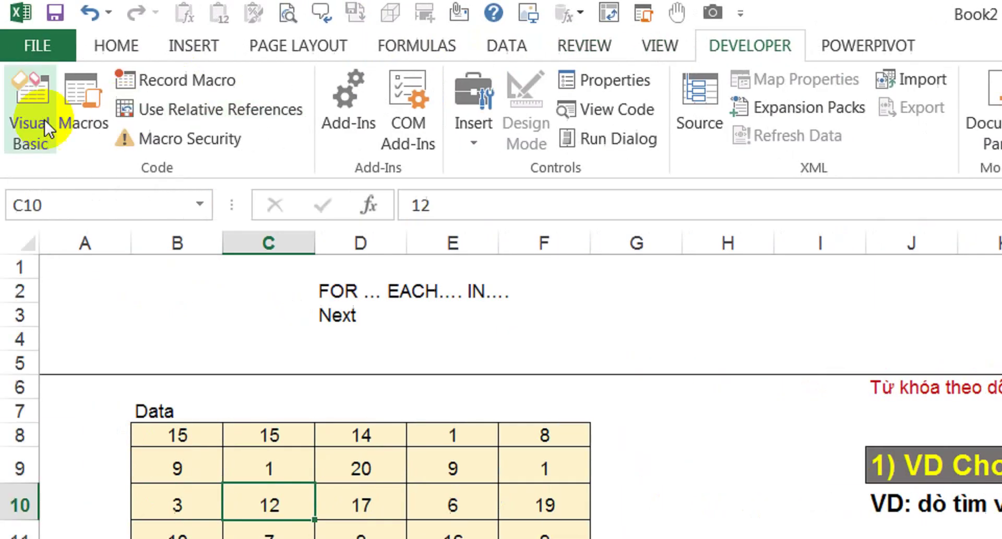
# Add Module1 to Book2 in the VBA editor and create an empty Sub delete() procedure
pyautogui.click(39, 135)
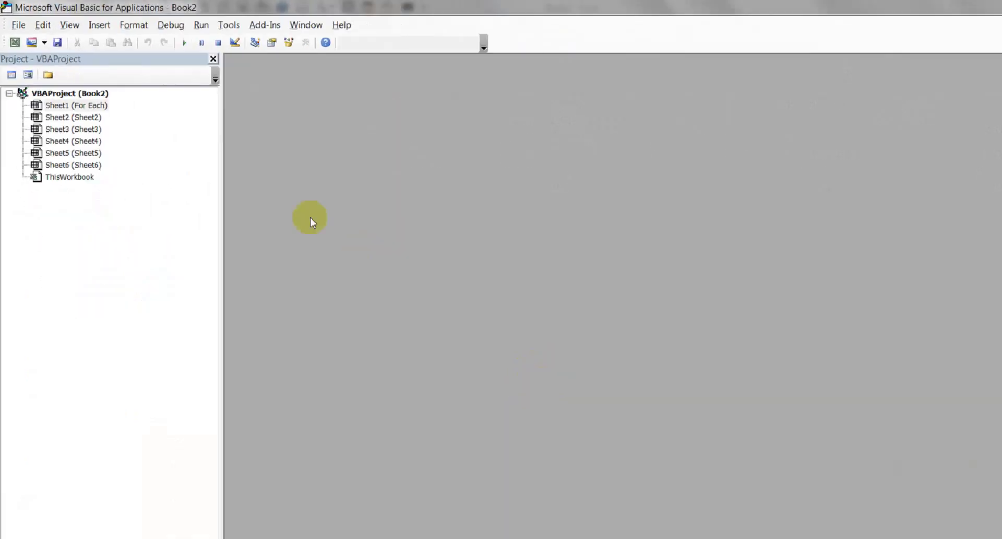
pyautogui.click(39, 39)
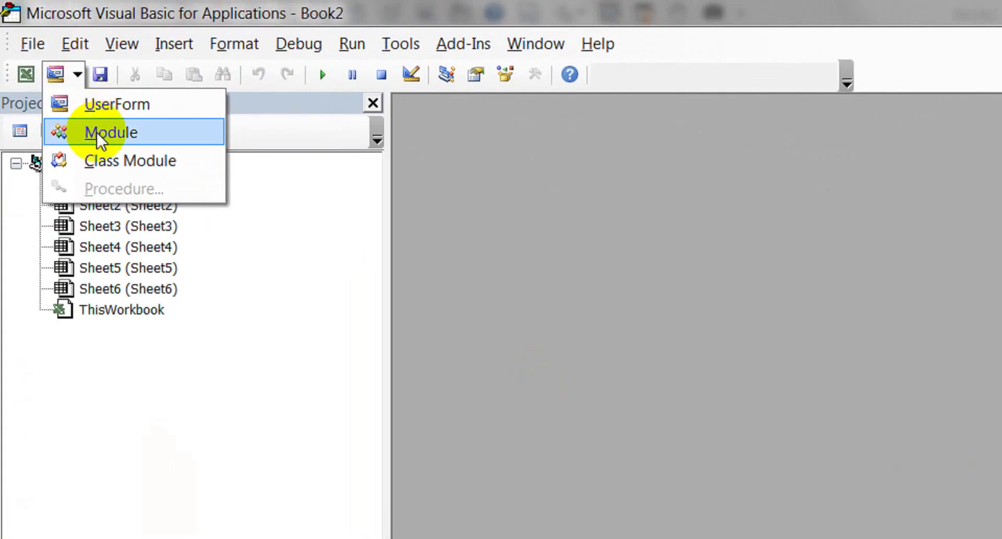
pyautogui.click(98, 137)
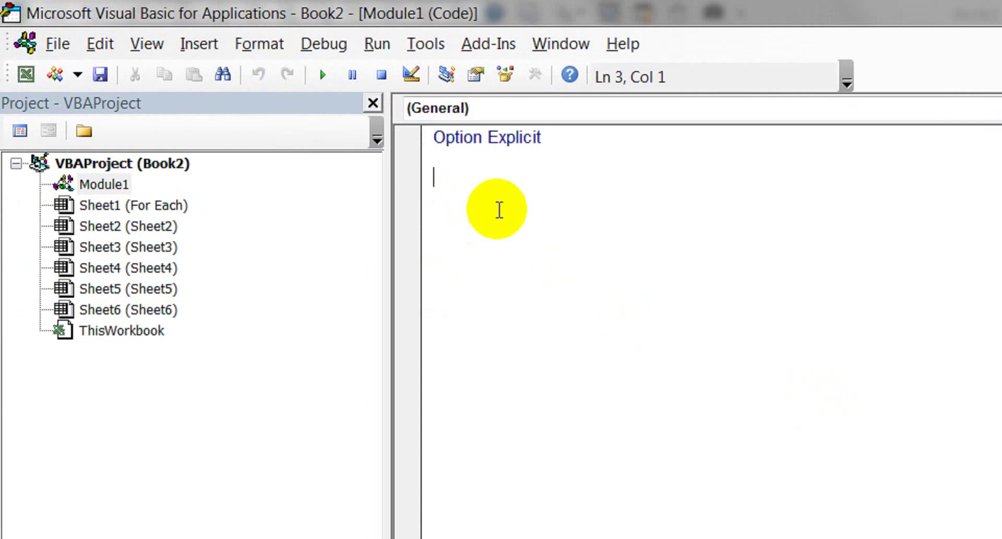
pyautogui.write('Sub')
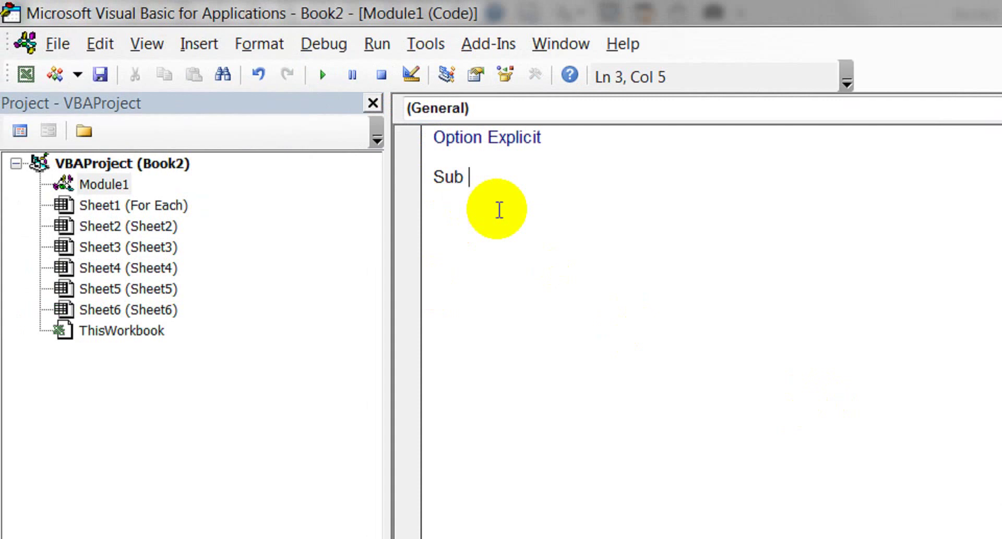
pyautogui.write('de')
pyautogui.write('let')
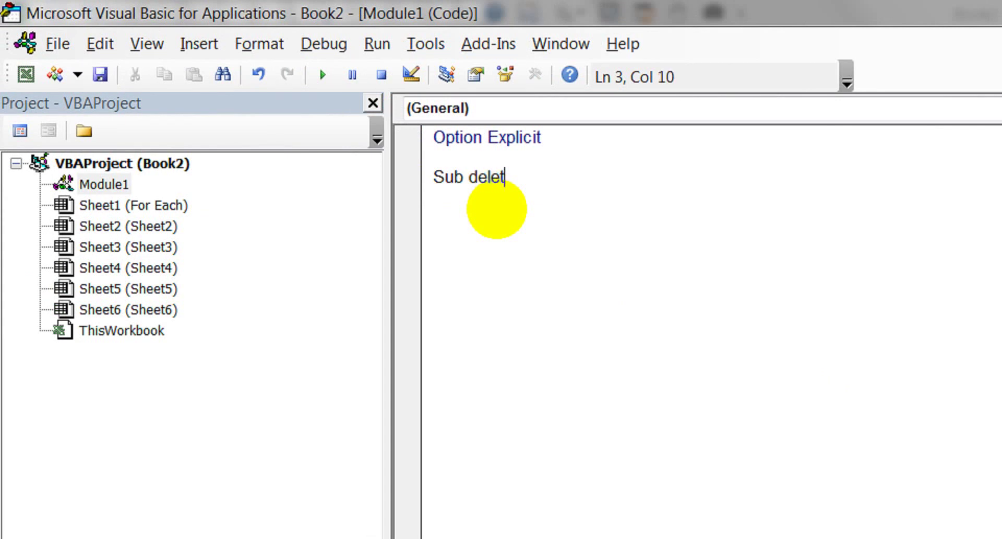
pyautogui.write('e')
pyautogui.write('()')
pyautogui.press('Return')
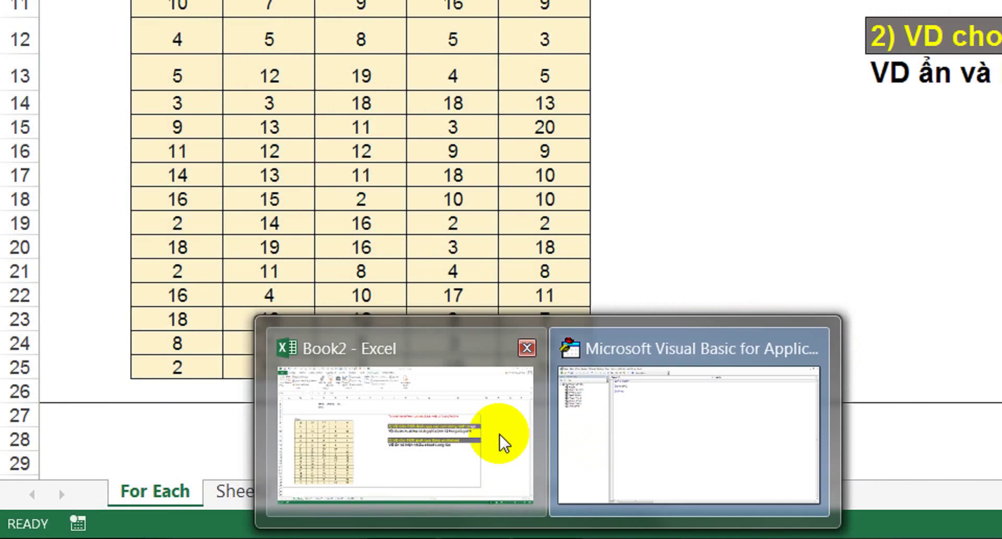
# Look over the Data table numbers in Excel before returning to the code
pyautogui.click(501, 440)
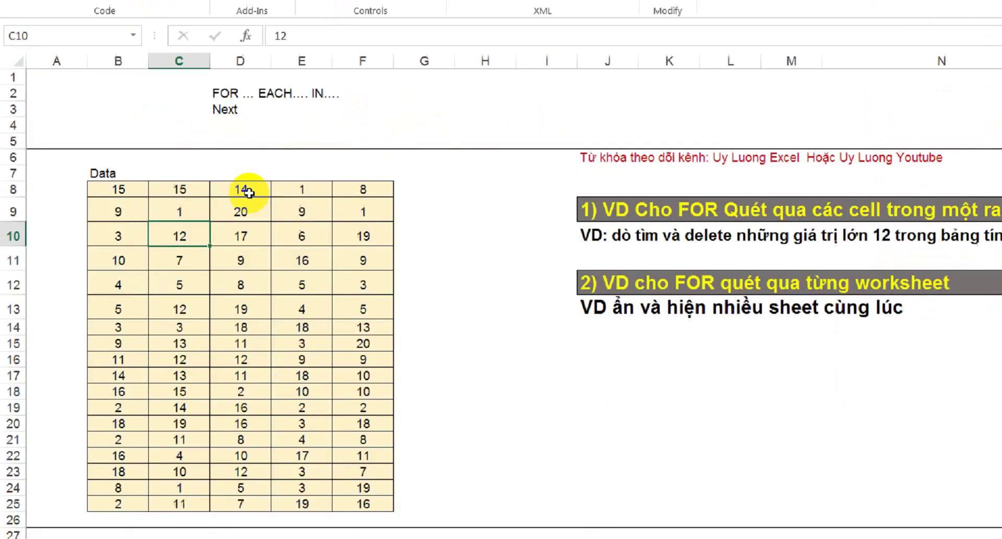
pyautogui.moveTo(89, 218); pyautogui.dragTo(266, 451)
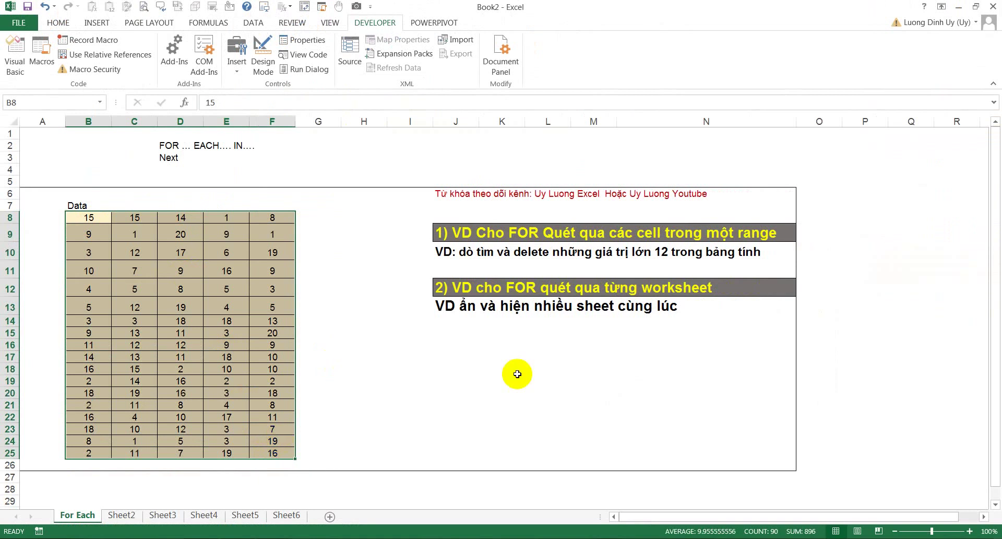
pyautogui.click(313, 488)
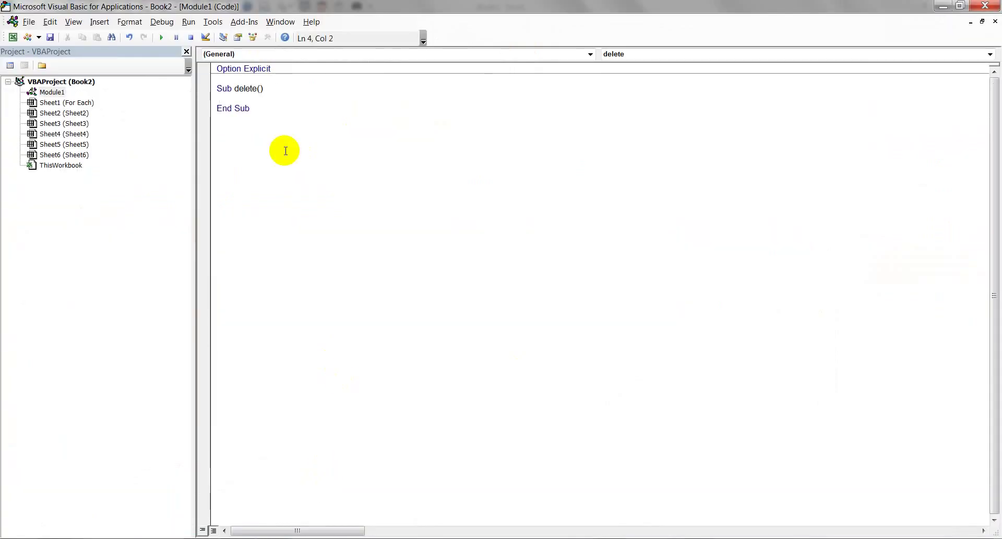
# Declare Dim Cel As Range and begin the 'For each cel in range(' line
pyautogui.write('Dim Cel')
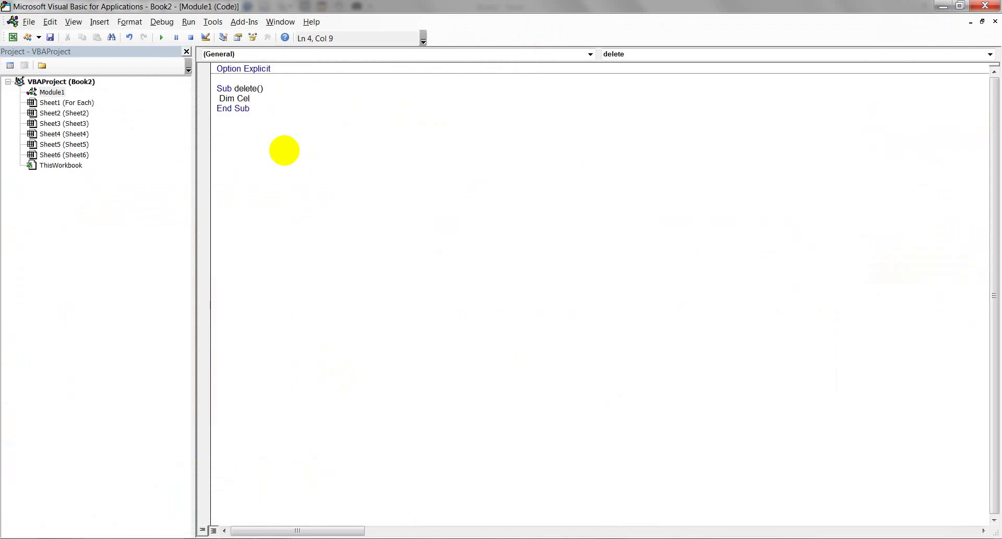
pyautogui.write(' as ')
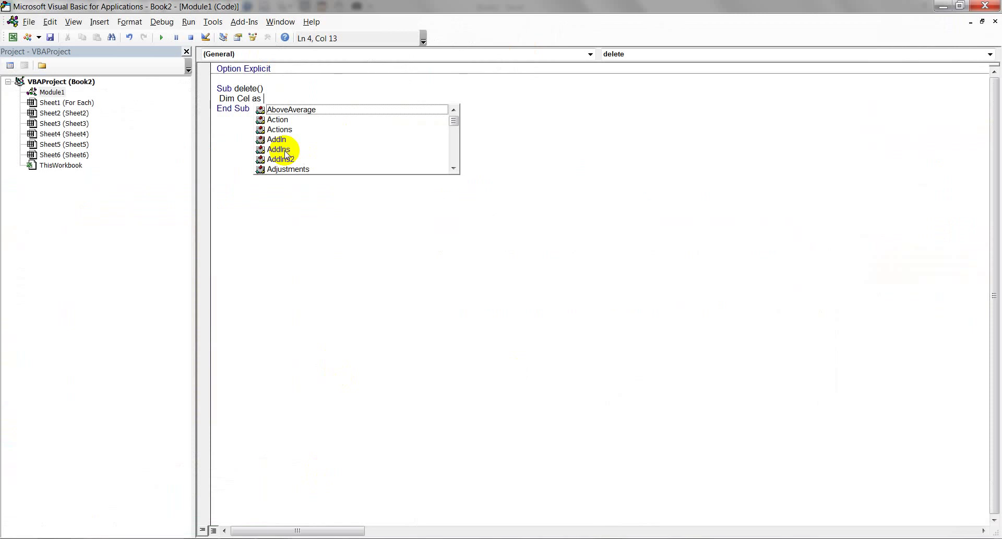
pyautogui.write('range')
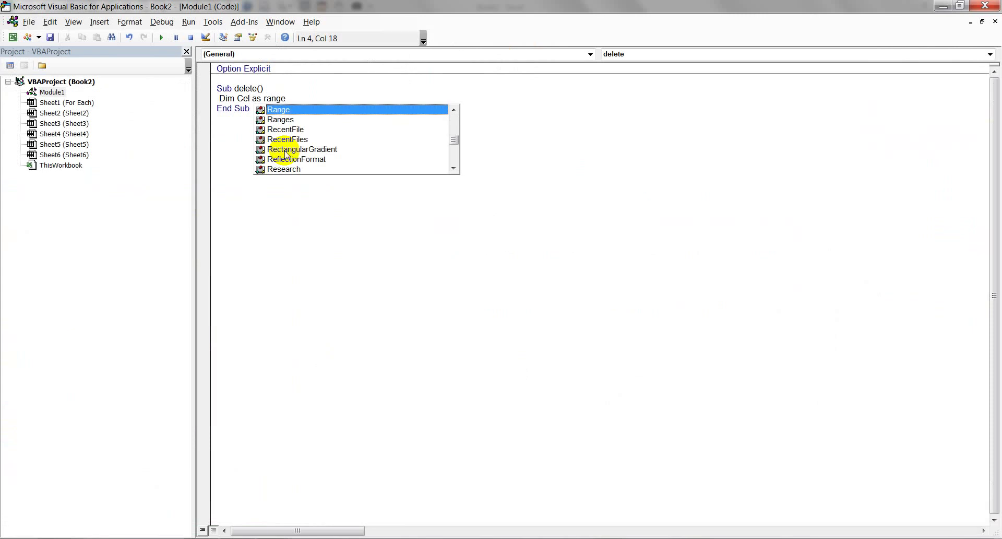
pyautogui.doubleClick(302, 111)
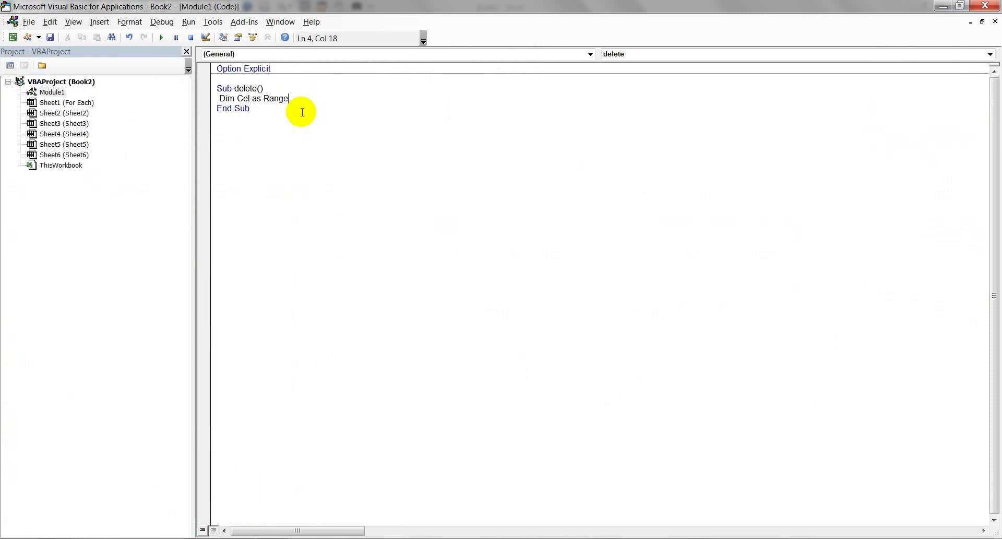
pyautogui.press('Return')
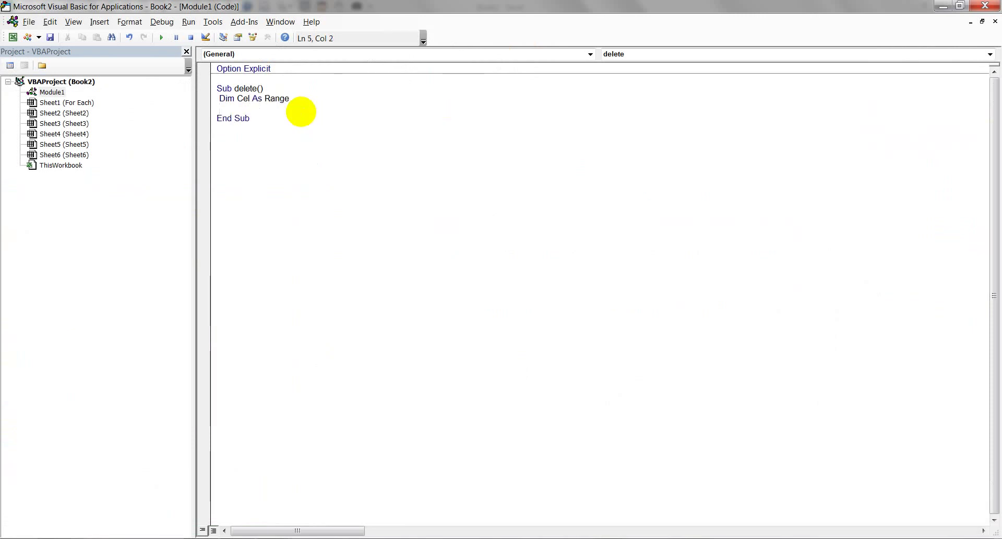
pyautogui.write('For ea')
pyautogui.write('ch cel in')
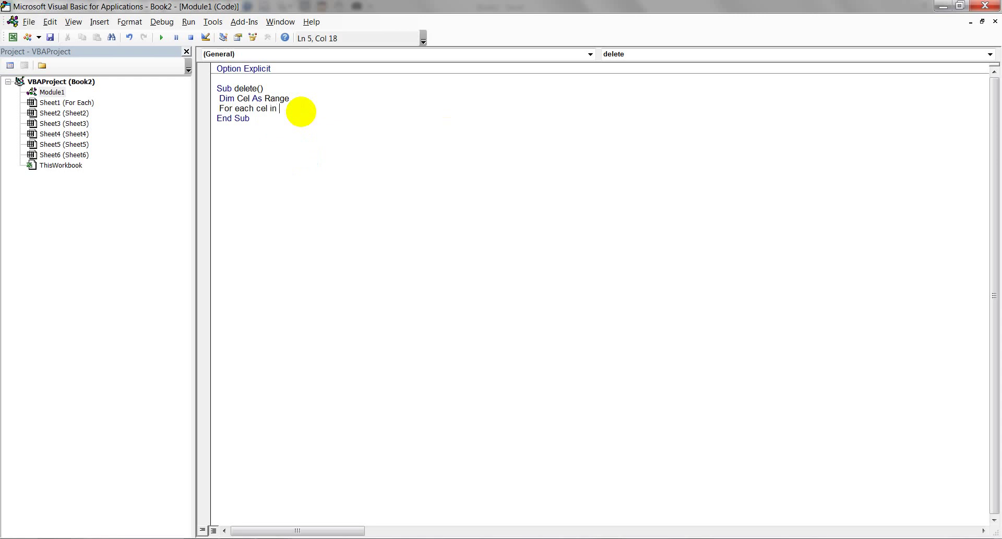
pyautogui.write('range')
pyautogui.write('(')
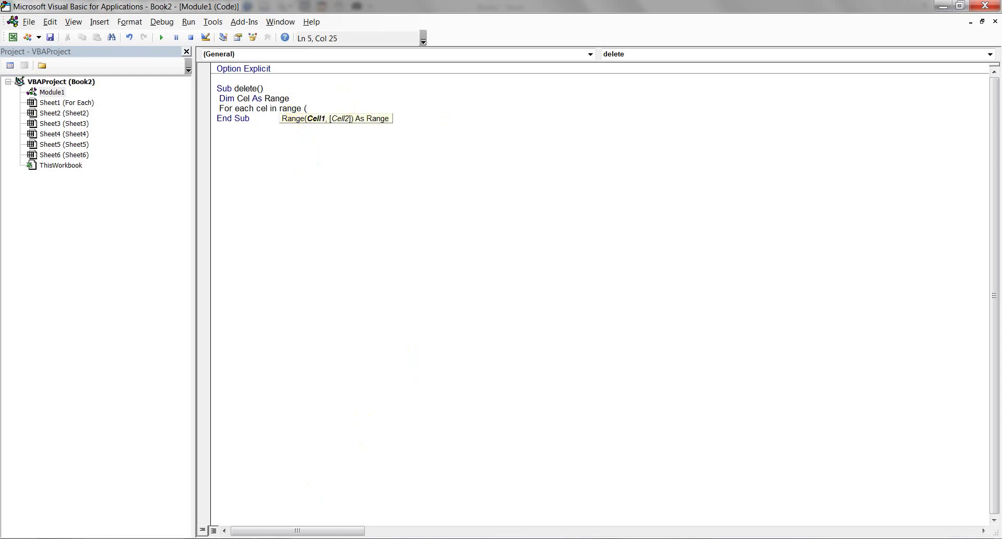
pyautogui.moveTo(275, 536)
pyautogui.click(220, 487)
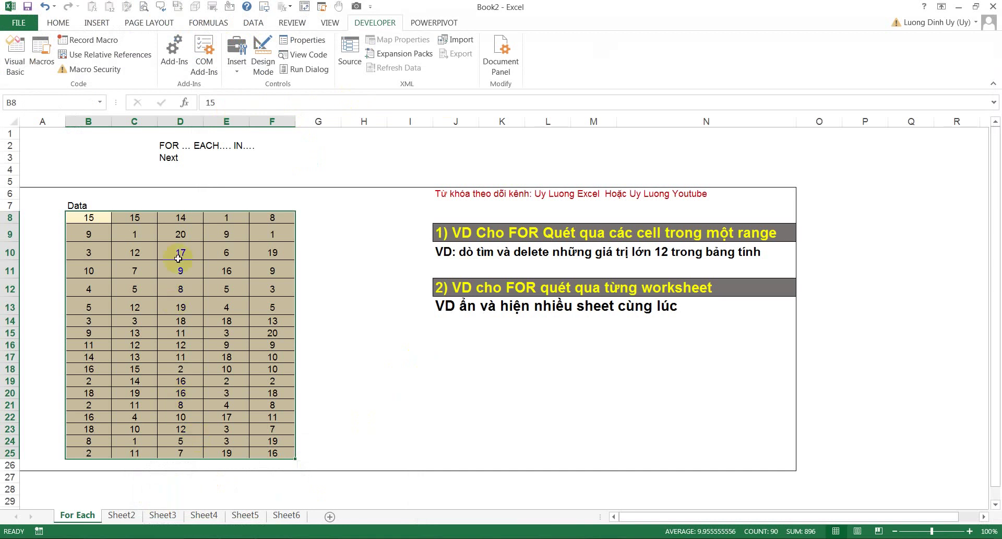
pyautogui.click(86, 217)
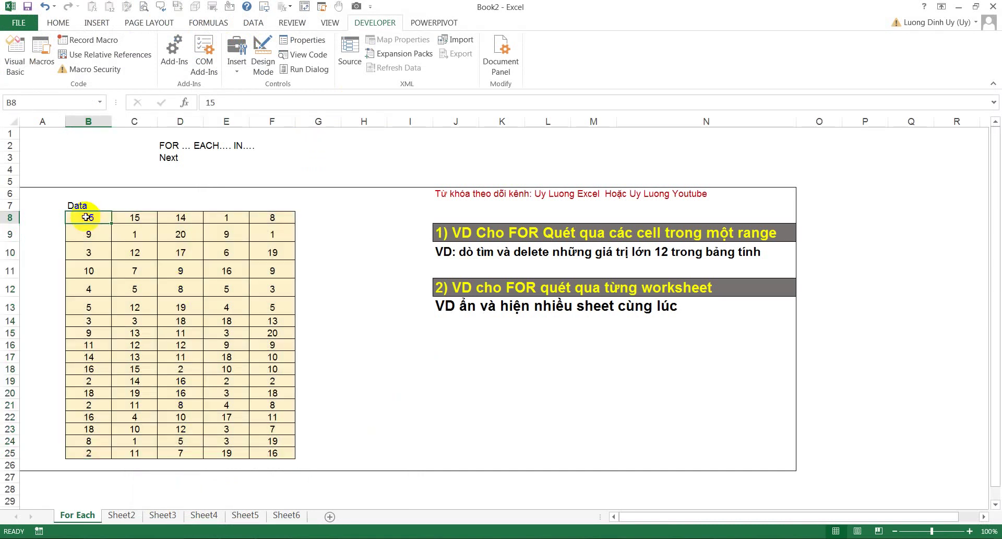
pyautogui.click(81, 121)
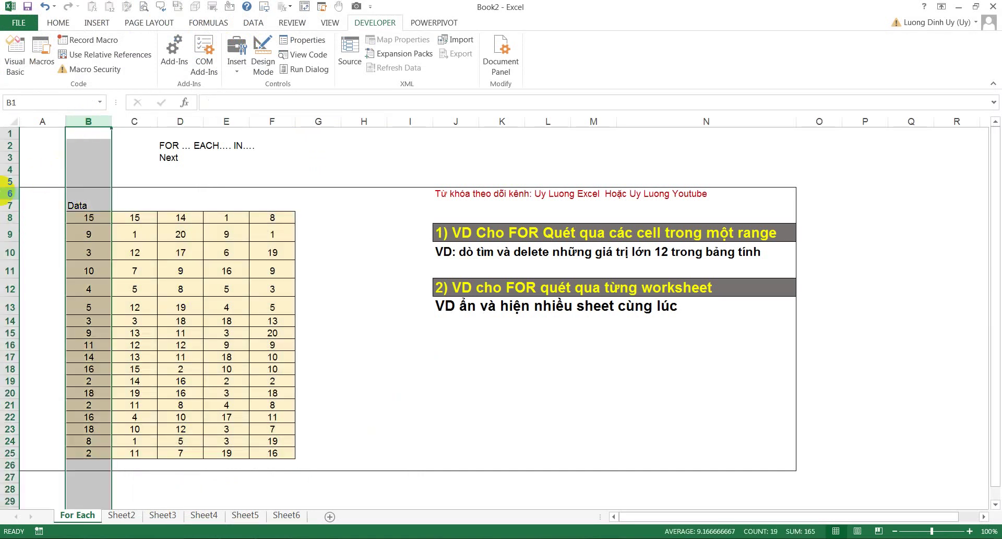
pyautogui.click(10, 217)
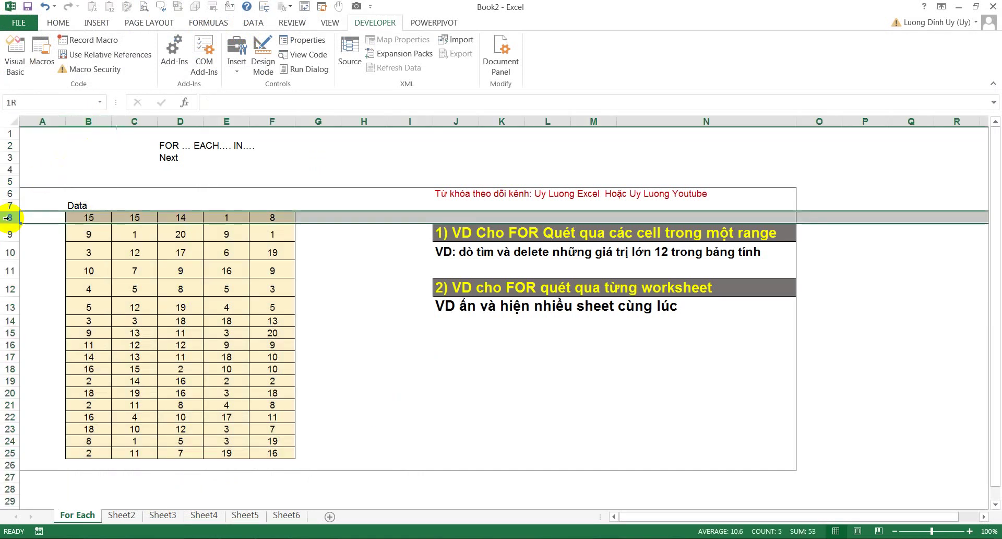
pyautogui.click(284, 125)
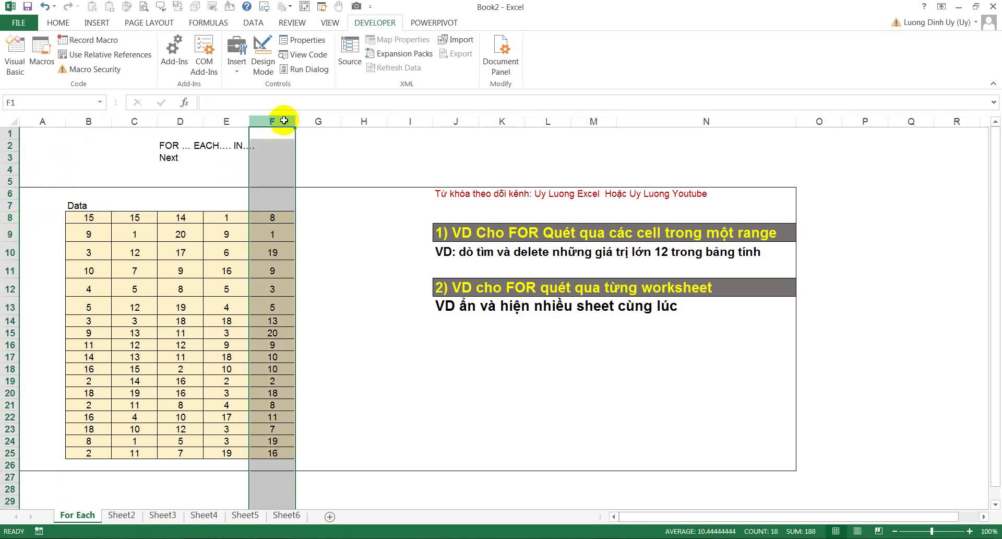
pyautogui.click(276, 453)
pyautogui.click(330, 489)
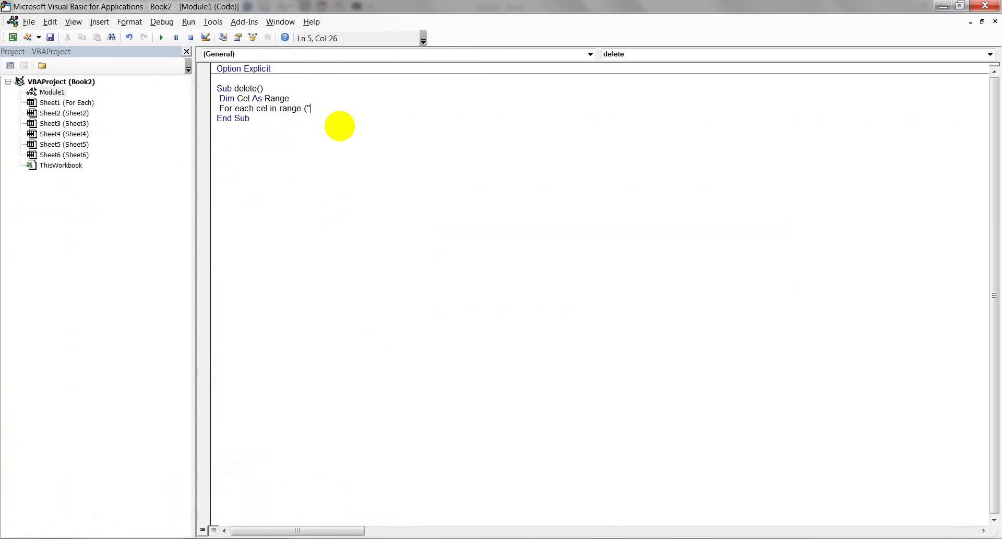
# Finish the For Each Cel loop over Range("b8:F25") with its Next line
pyautogui.write('"b8:')
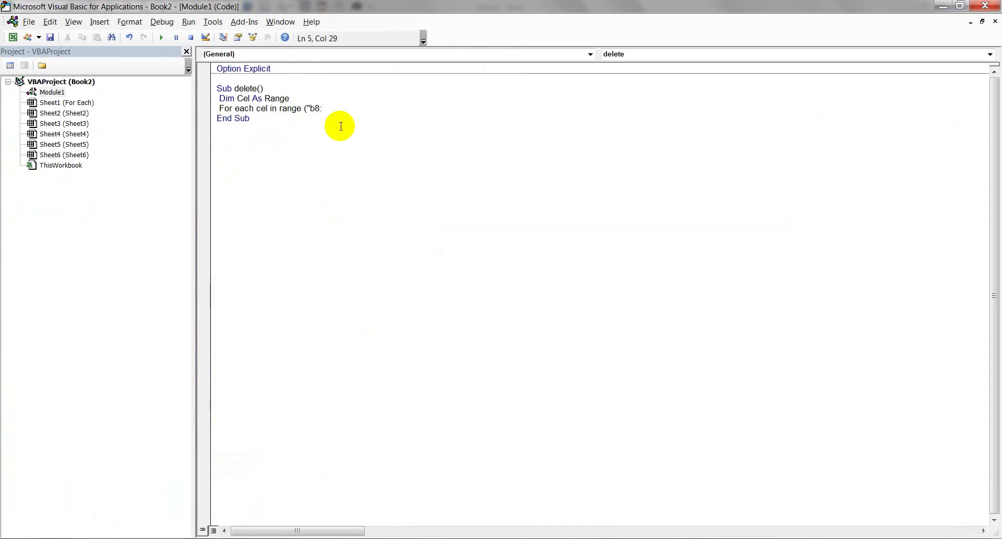
pyautogui.write('F25')
pyautogui.write('")')
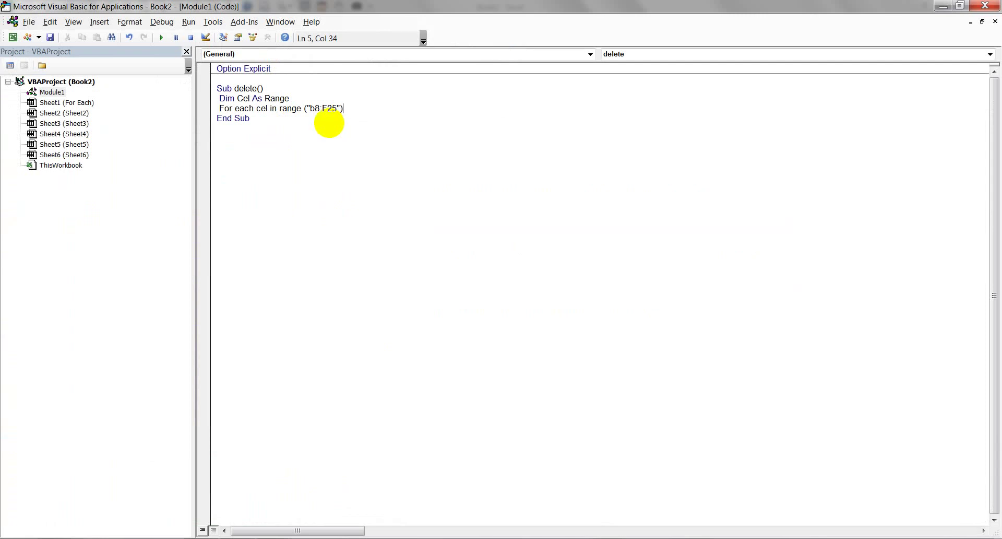
pyautogui.press('Return')
pyautogui.press('Return')
pyautogui.write('next')
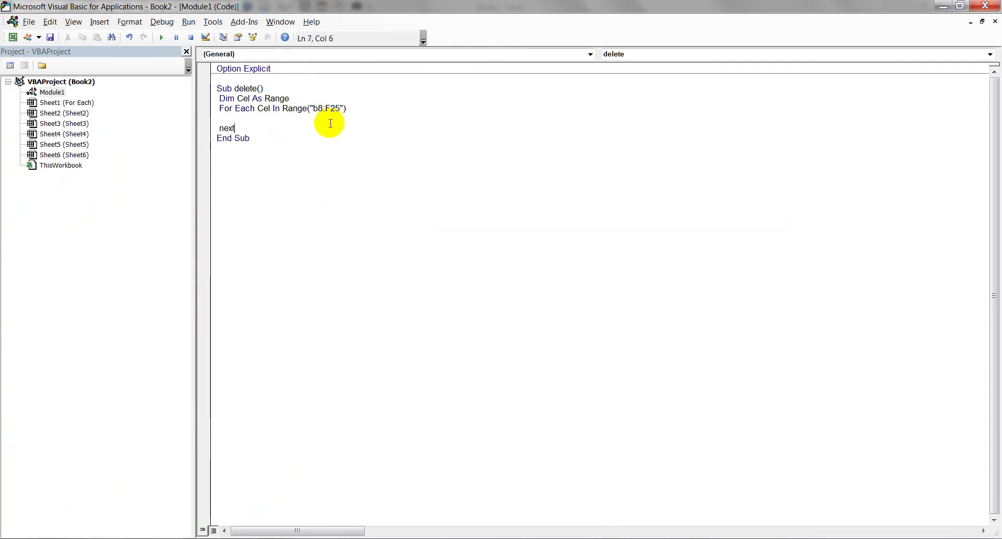
pyautogui.click(278, 136)
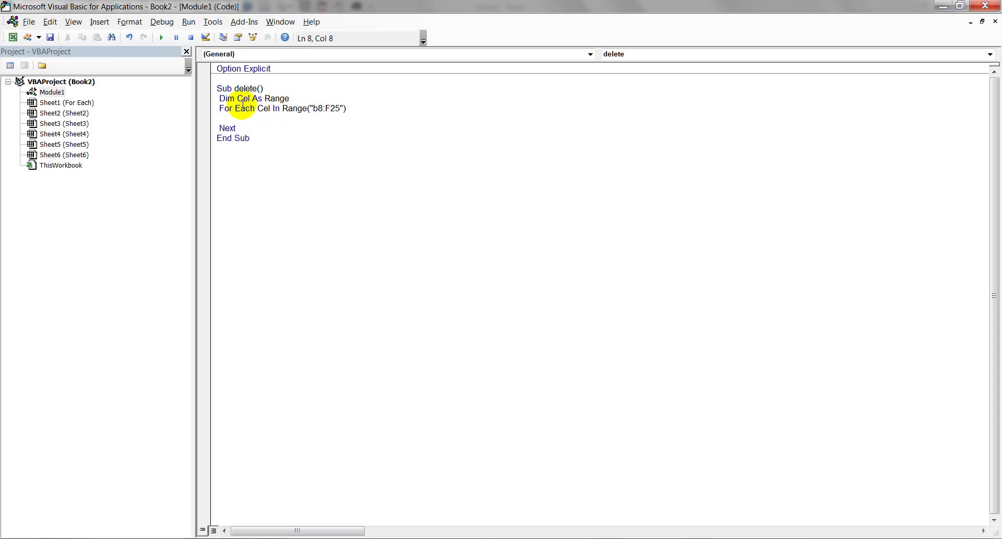
pyautogui.click(232, 122)
pyautogui.click(263, 108)
pyautogui.moveTo(263, 109); pyautogui.dragTo(343, 108)
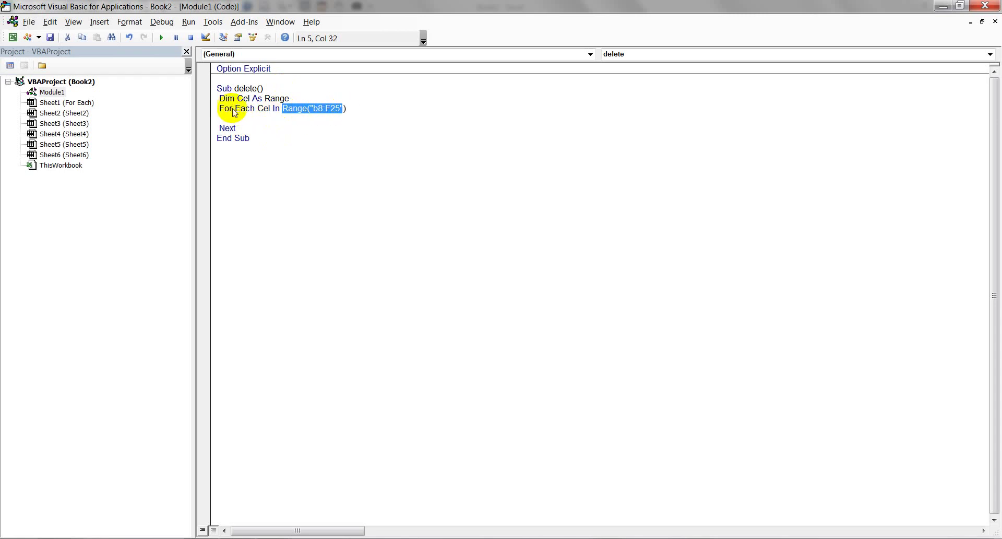
pyautogui.click(274, 108)
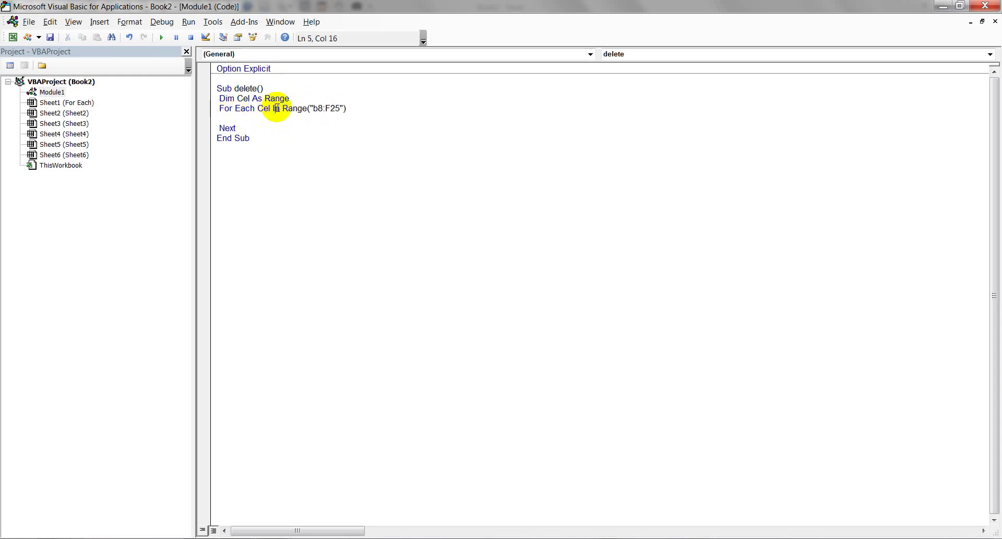
pyautogui.click(232, 121)
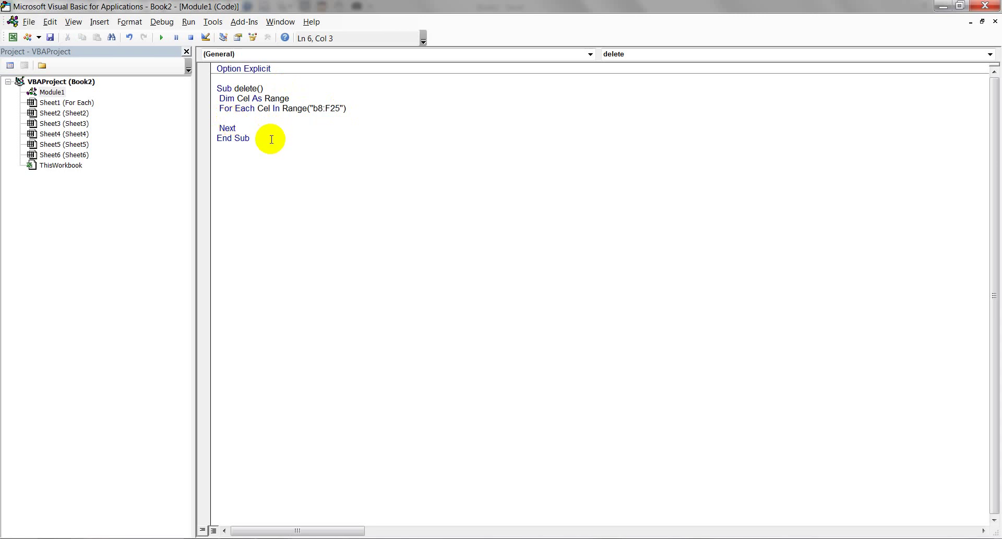
# Add an If Cel.Value >= 12 condition with End If inside the loop
pyautogui.write('ce')
pyautogui.write('l.')
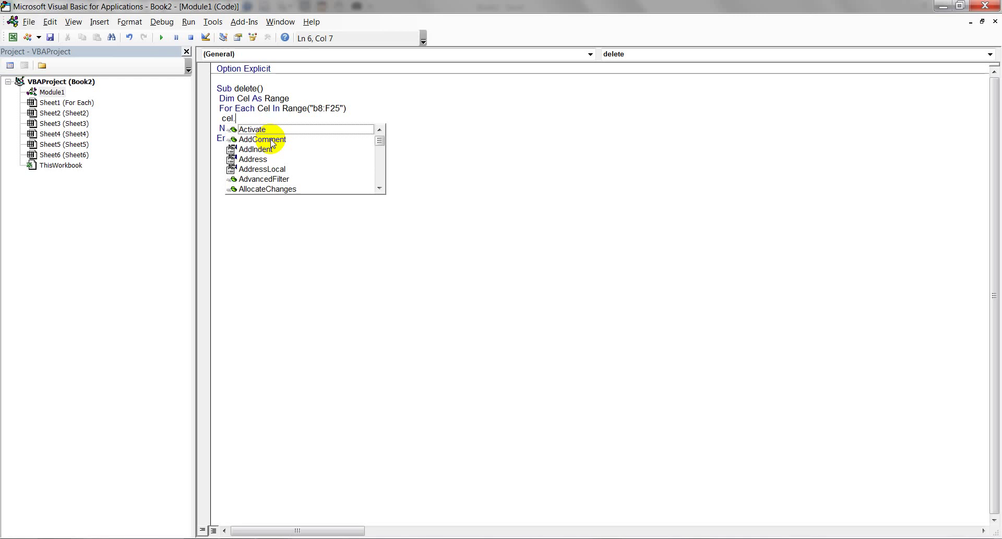
pyautogui.write('value')
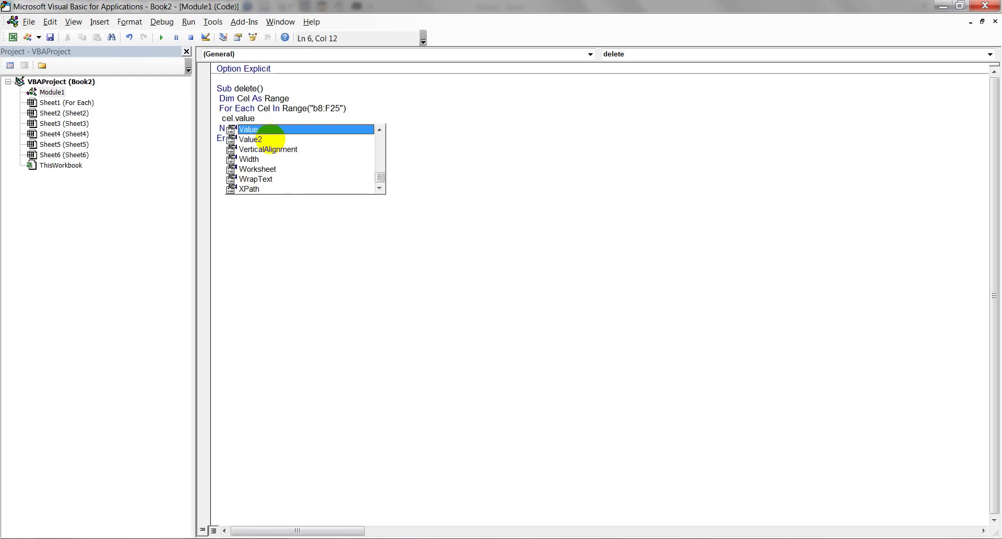
pyautogui.write('>')
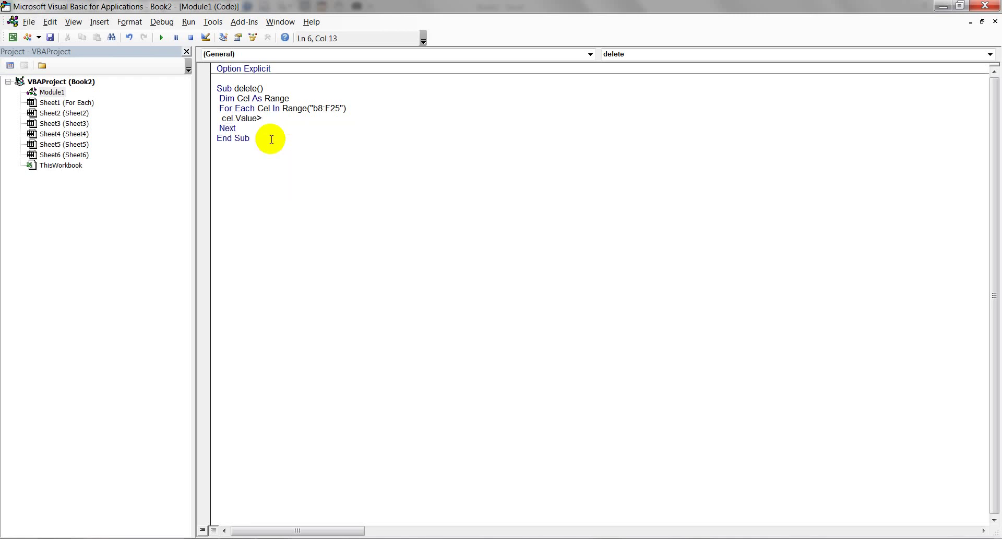
pyautogui.press('BackSpace')
pyautogui.press('BackSpace')
pyautogui.press('BackSpace')
pyautogui.press('BackSpace')
pyautogui.press('BackSpace')
pyautogui.press('BackSpace')
pyautogui.press('BackSpace')
pyautogui.press('BackSpace')
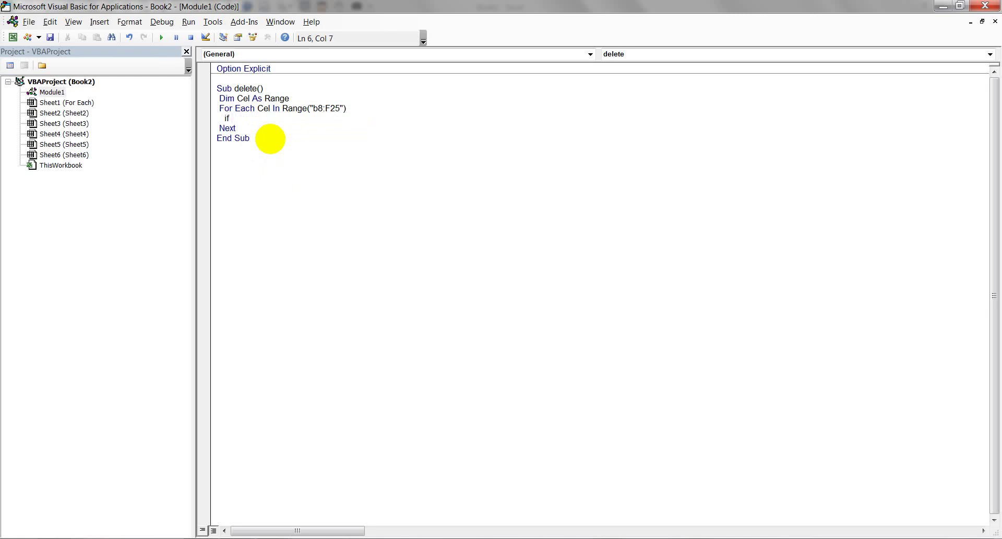
pyautogui.write('l.v')
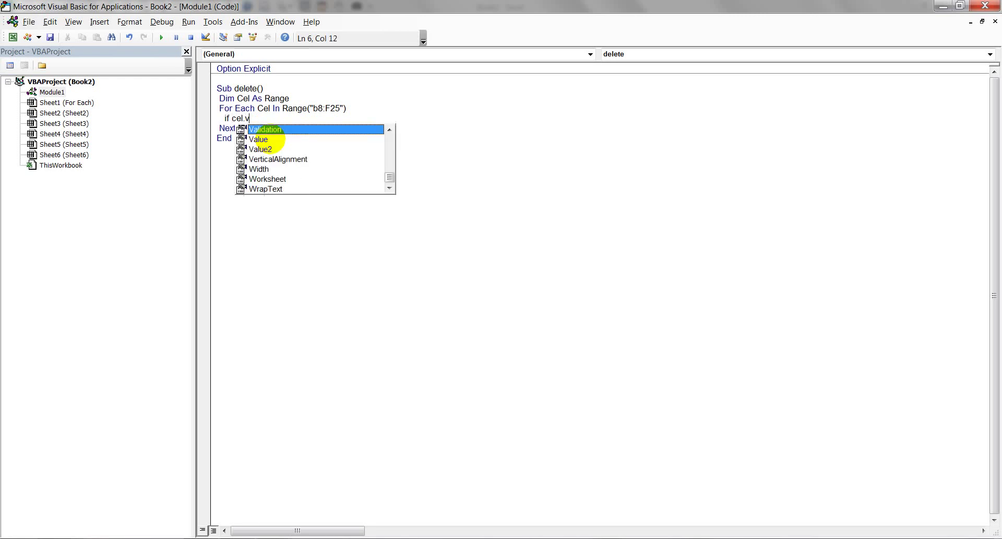
pyautogui.write('aluy')
pyautogui.press('BackSpace')
pyautogui.write('e')
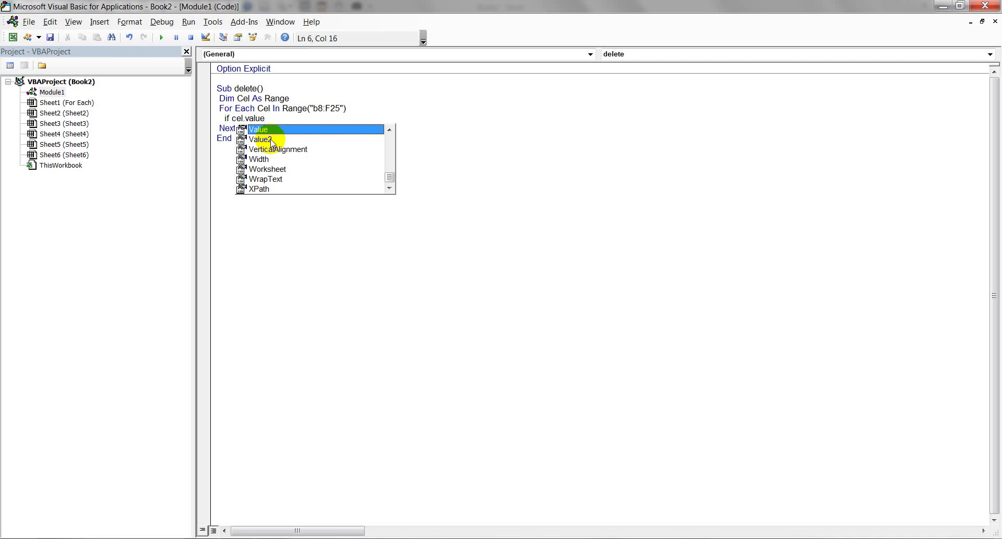
pyautogui.write('>')
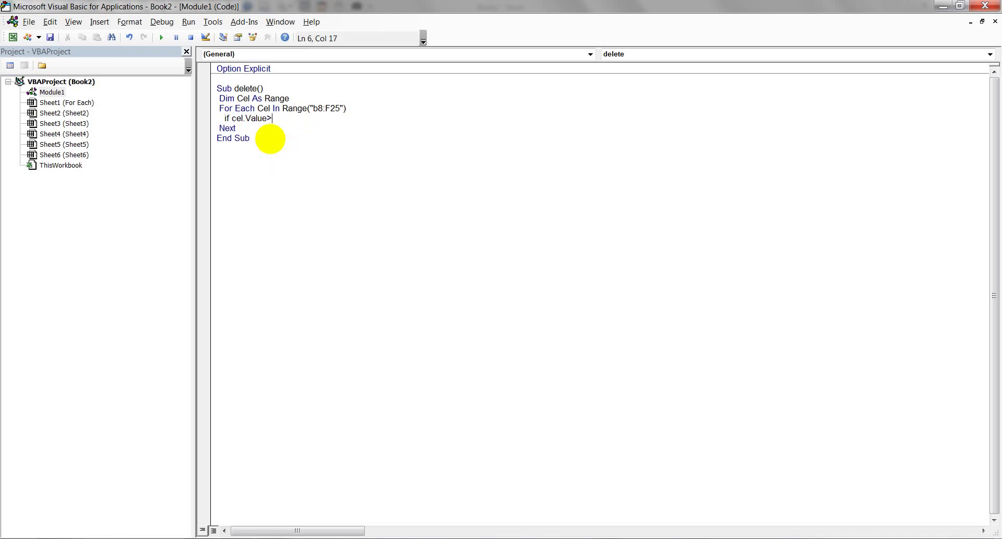
pyautogui.write('=12 then')
pyautogui.press('Return')
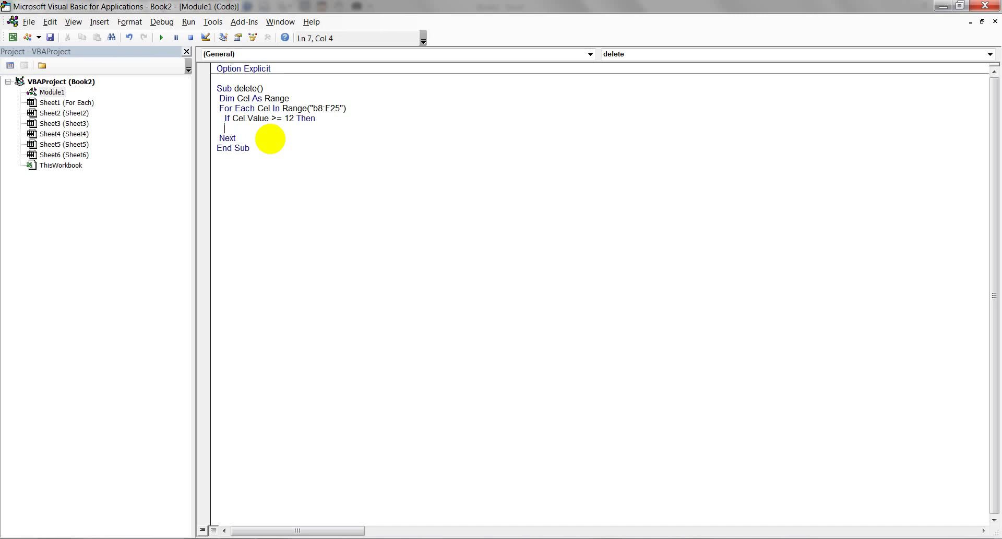
pyautogui.press('Return')
pyautogui.write('end ')
pyautogui.write('if')
pyautogui.press('Up')
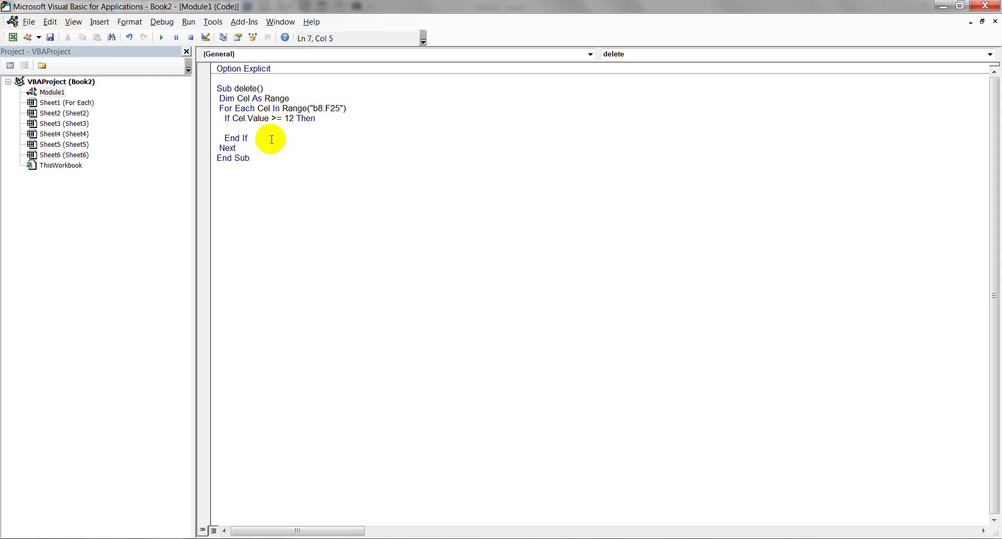
# Put Cel.ClearContents inside the If block and review the finished delete macro
pyautogui.write('cel.')
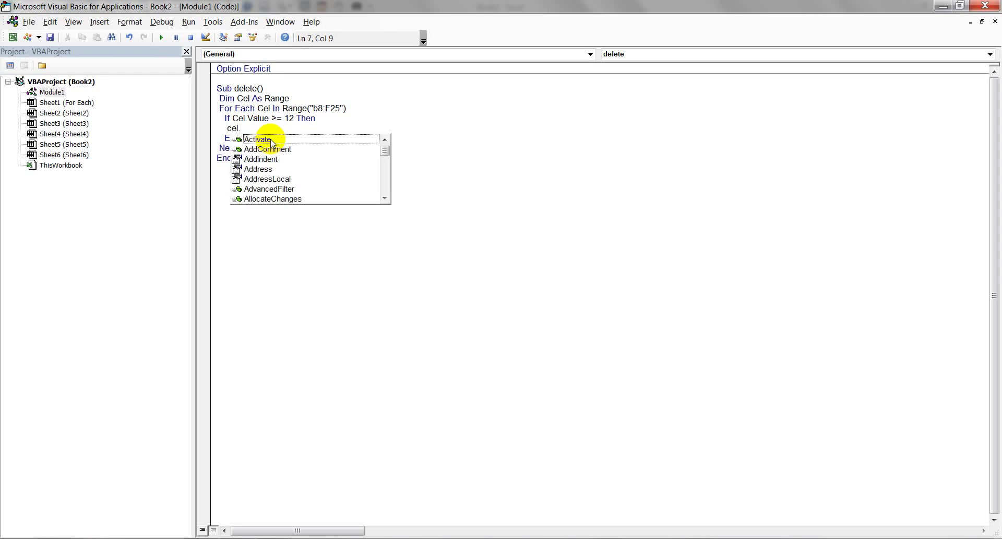
pyautogui.write('v')
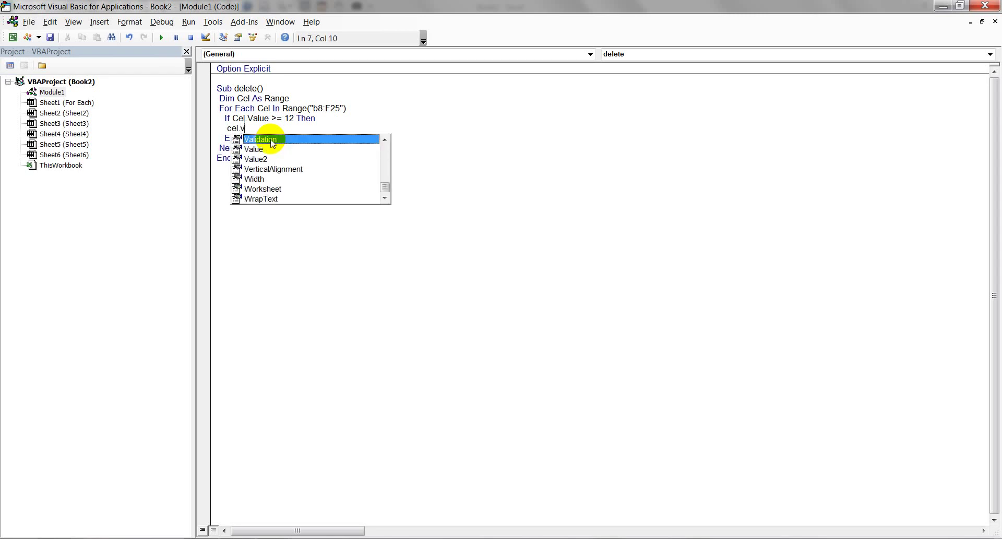
pyautogui.write('la')
pyautogui.press('BackSpace')
pyautogui.press('BackSpace')
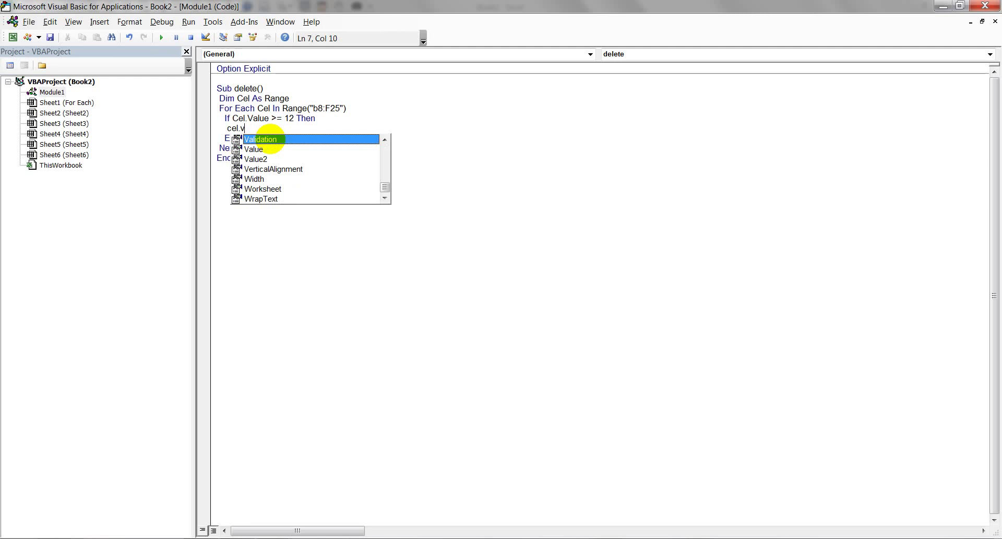
pyautogui.write('alue.')
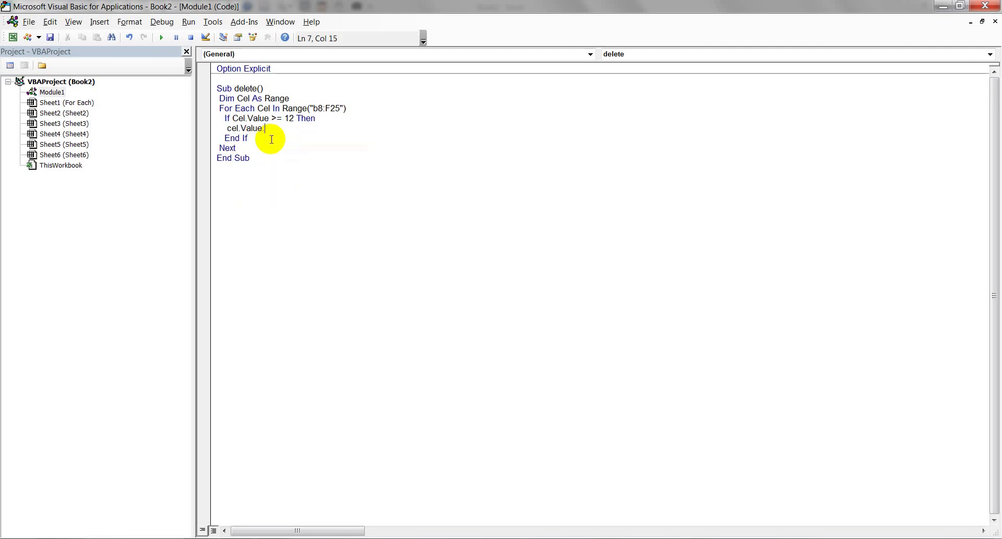
pyautogui.press('BackSpace')
pyautogui.press('BackSpace')
pyautogui.press('BackSpace')
pyautogui.write('.clear')
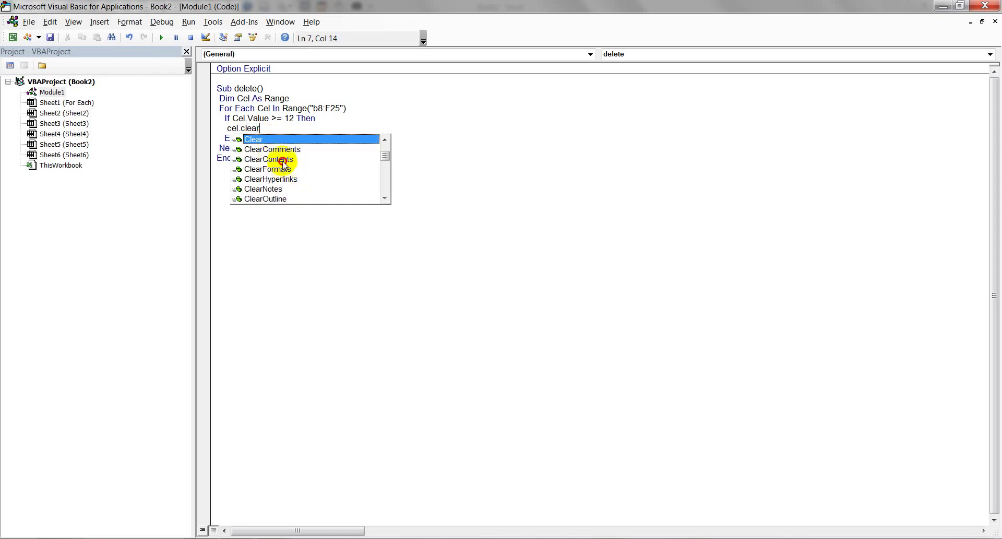
pyautogui.doubleClick(283, 159)
pyautogui.click(268, 148)
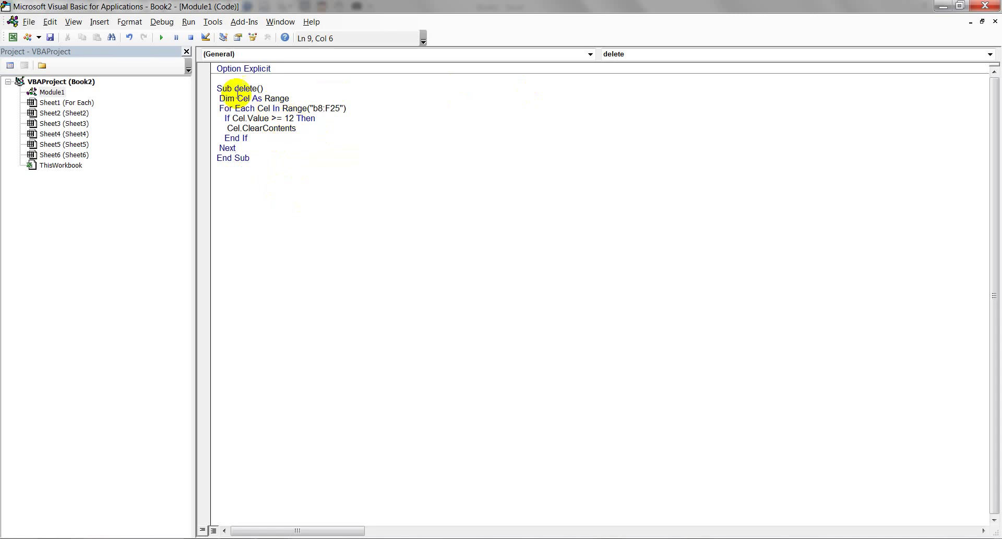
pyautogui.moveTo(215, 89); pyautogui.dragTo(246, 165)
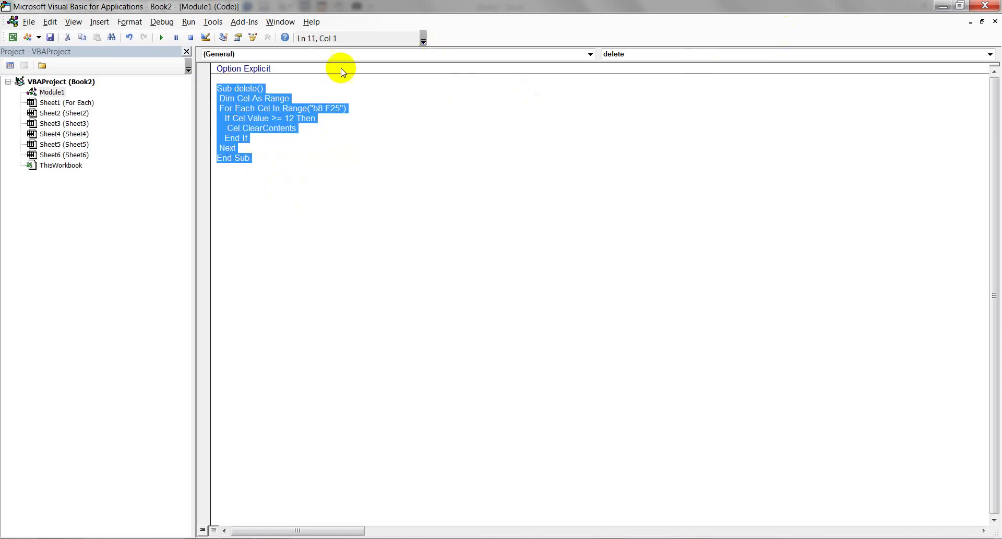
pyautogui.click(253, 89)
pyautogui.moveTo(234, 89); pyautogui.dragTo(257, 89)
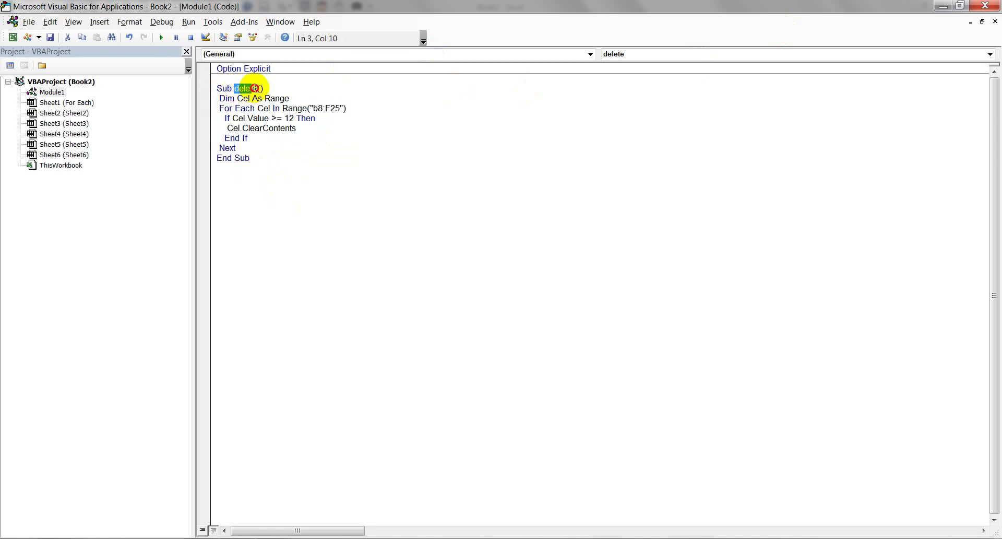
# Draw a rectangle beside the Data table and assign the delete macro to it
pyautogui.click(944, 6)
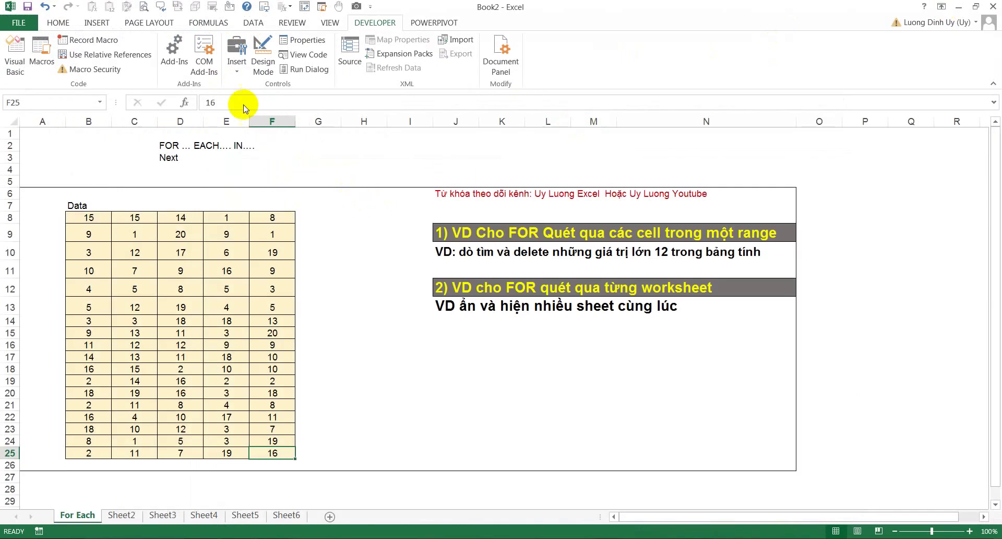
pyautogui.click(97, 23)
pyautogui.click(199, 58)
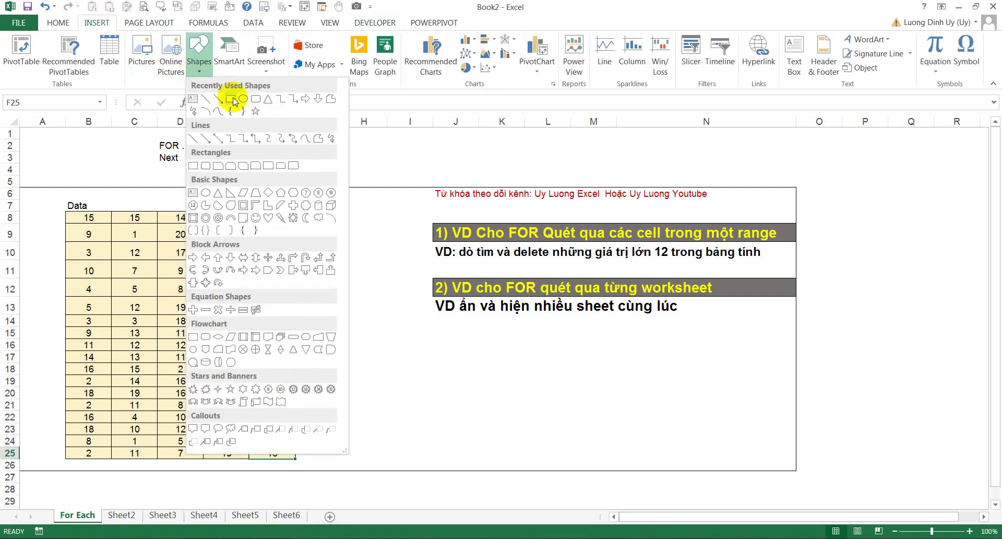
pyautogui.click(230, 95)
pyautogui.moveTo(356, 221)
pyautogui.mouseDown()
pyautogui.moveTo(410, 254)
pyautogui.moveTo(409, 244)
pyautogui.mouseUp()
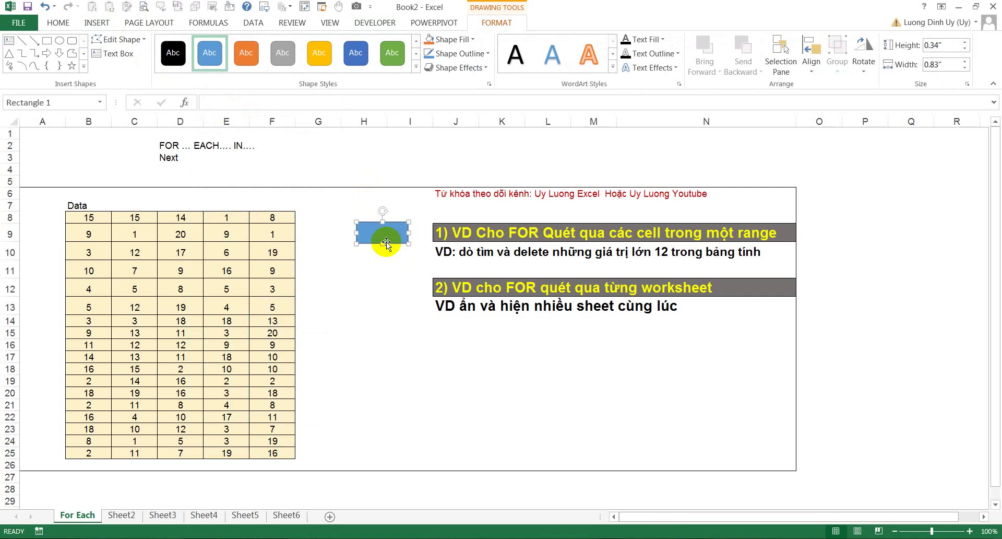
pyautogui.rightClick(385, 238)
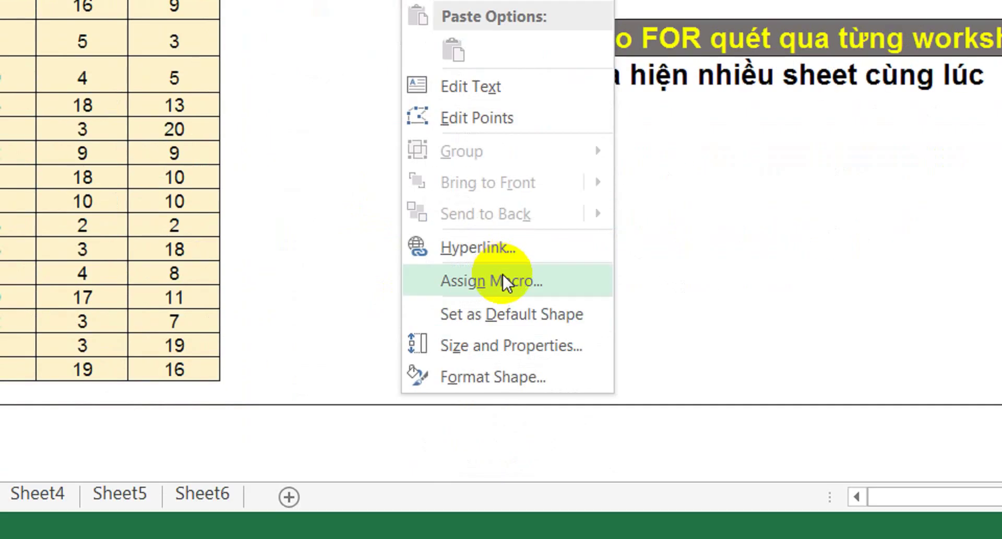
pyautogui.click(501, 413)
pyautogui.click(266, 121)
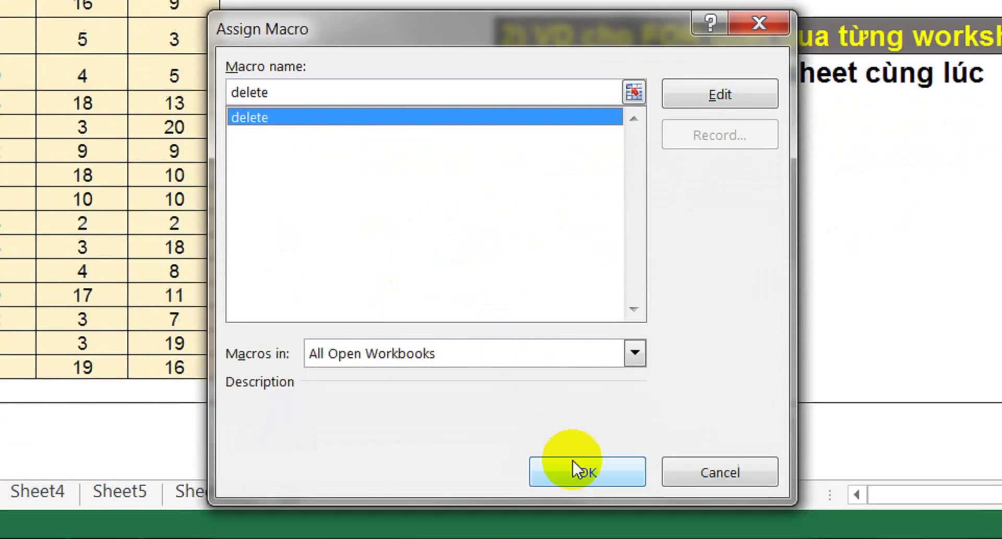
pyautogui.click(588, 531)
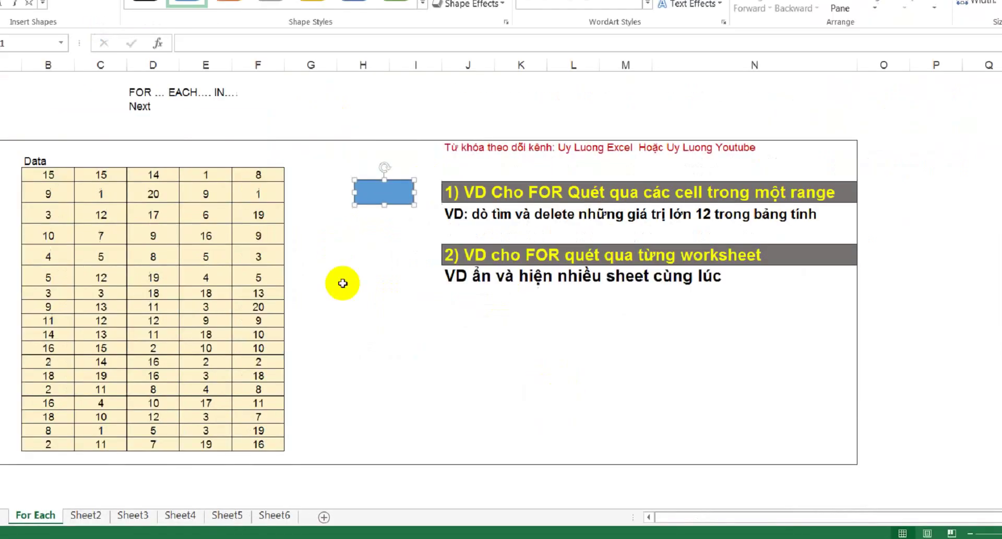
# Run the delete macro from the rectangle, check the emptied cells, and return to the code
pyautogui.click(331, 287)
pyautogui.moveTo(94, 218)
pyautogui.mouseDown()
pyautogui.moveTo(125, 246)
pyautogui.moveTo(271, 453)
pyautogui.mouseUp()
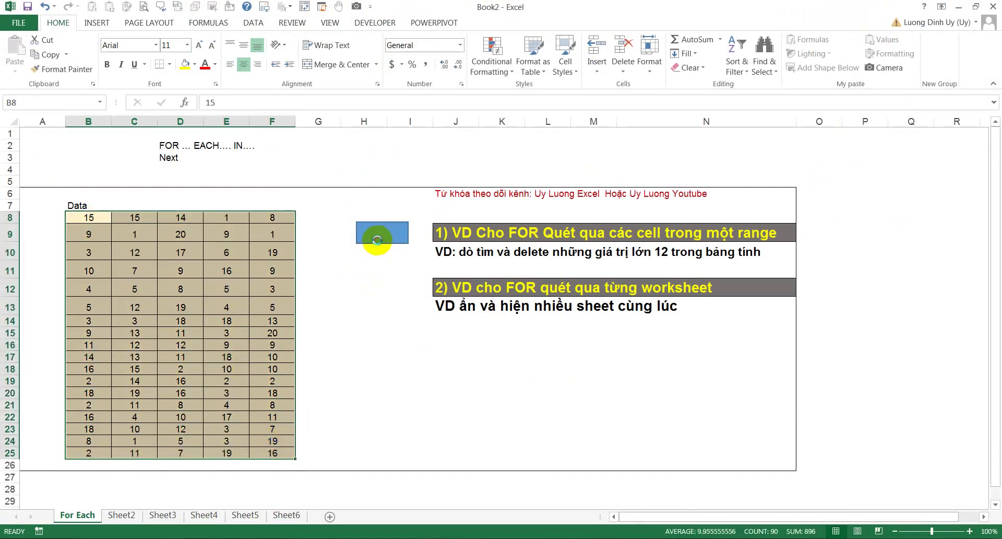
pyautogui.click(379, 245)
pyautogui.click(170, 280)
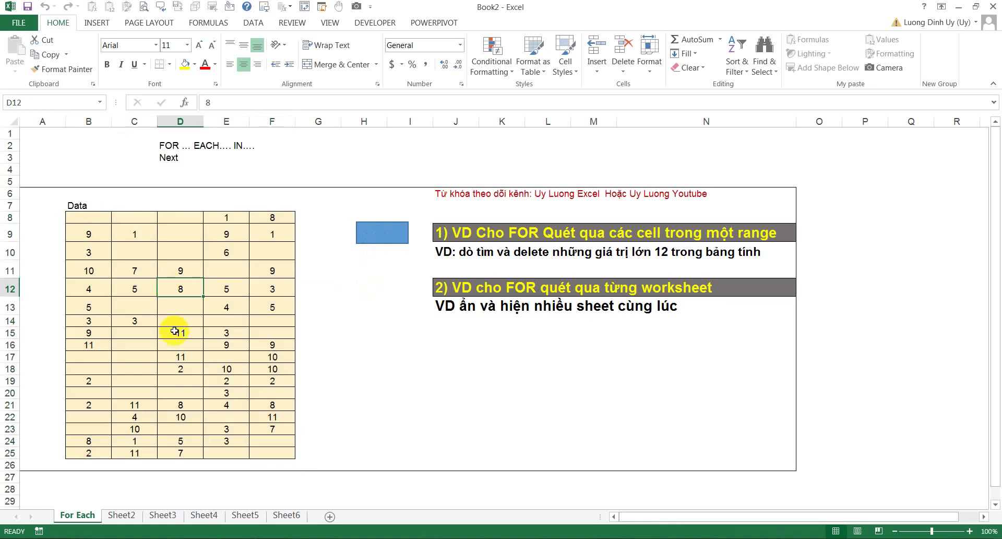
pyautogui.click(125, 248)
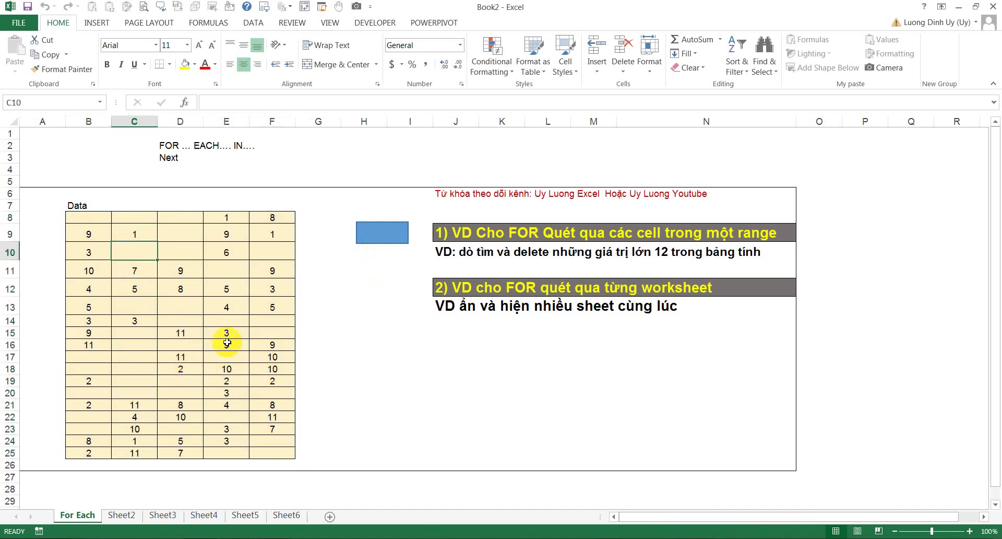
pyautogui.click(275, 538)
pyautogui.click(320, 466)
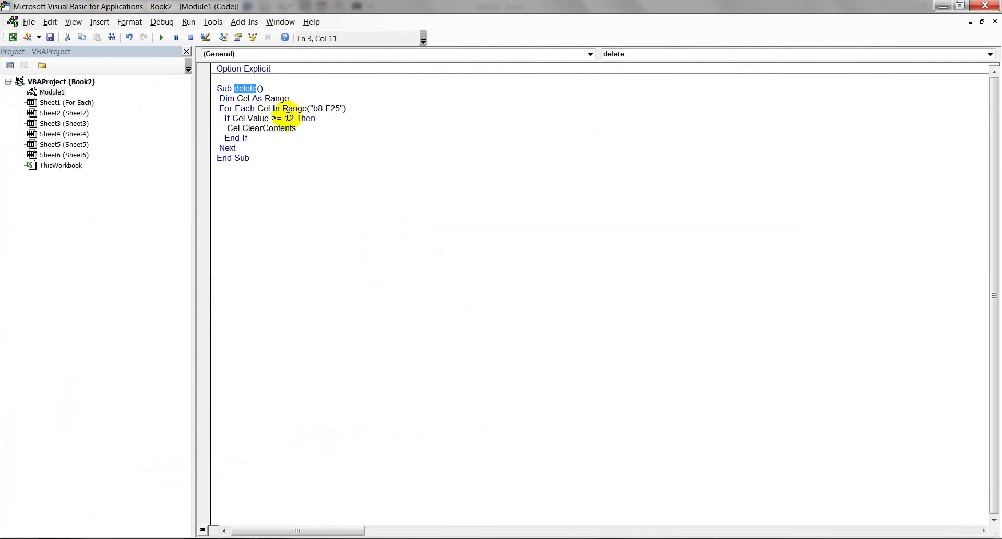
# Change the If condition from Cel.Value >= 12 to Cel.Value < 4
pyautogui.click(287, 117)
pyautogui.moveTo(271, 118); pyautogui.dragTo(283, 118)
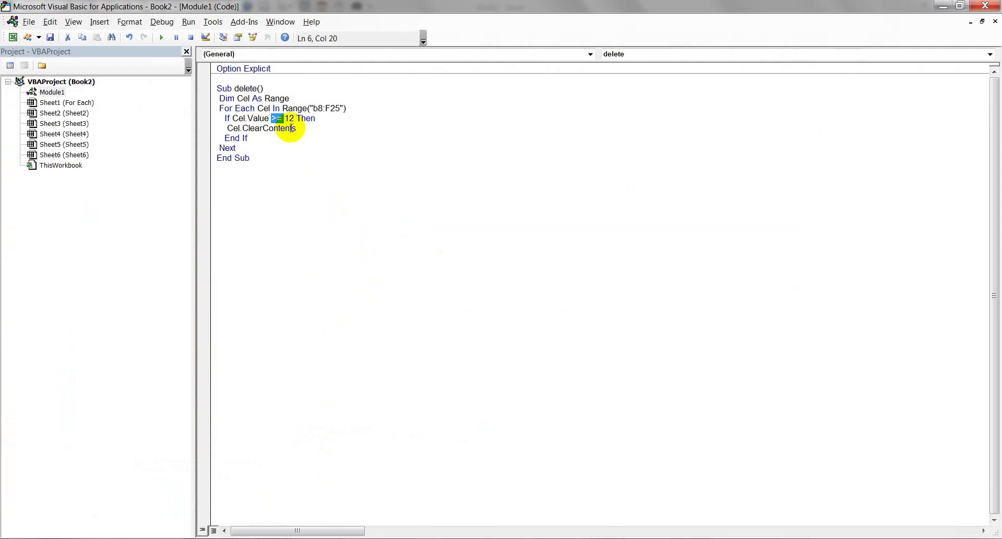
pyautogui.write('<')
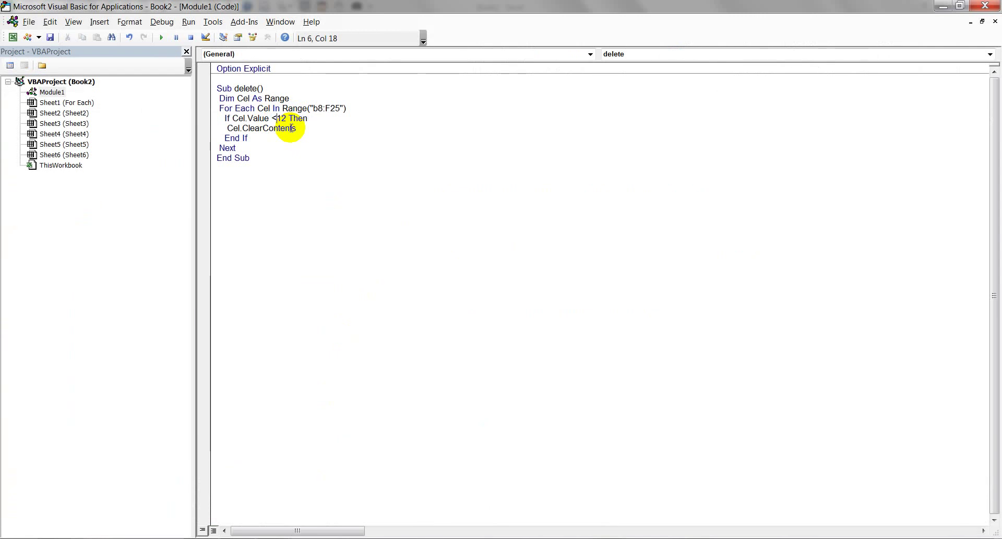
pyautogui.press('Delete')
pyautogui.press('Delete')
pyautogui.write('4')
# Back in Excel, select B8:F25 and run the updated delete macro from the rectangle
pyautogui.click(302, 166)
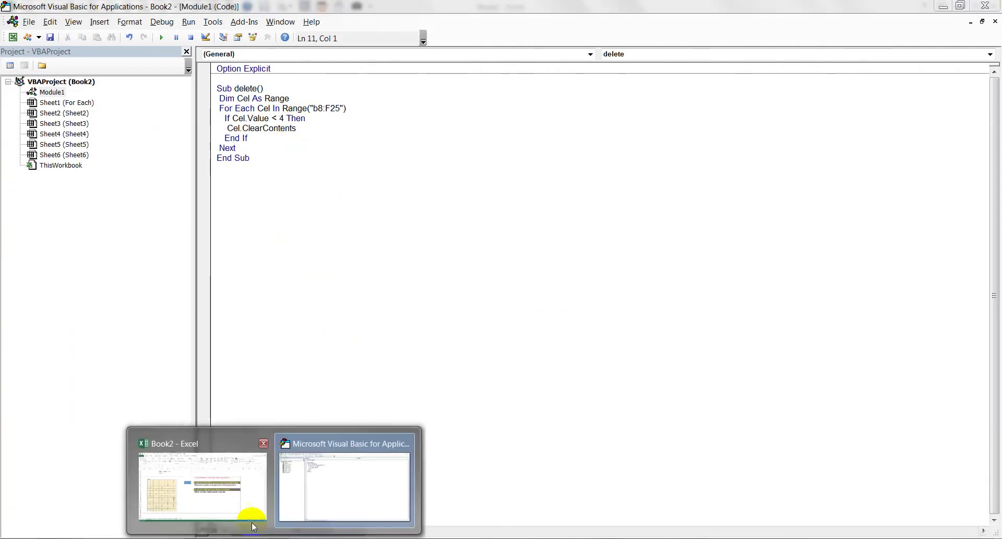
pyautogui.click(253, 525)
pyautogui.click(137, 271)
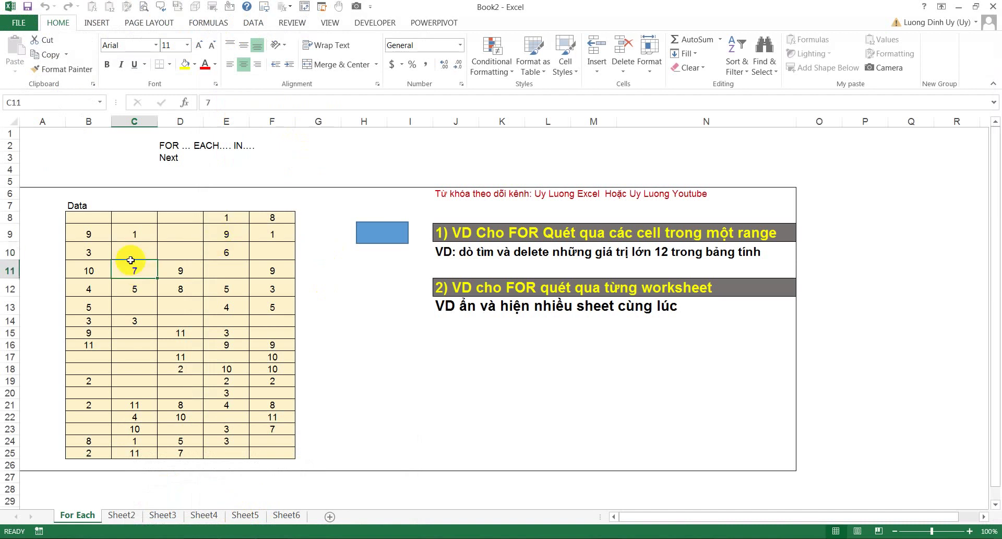
pyautogui.moveTo(89, 217); pyautogui.dragTo(234, 416)
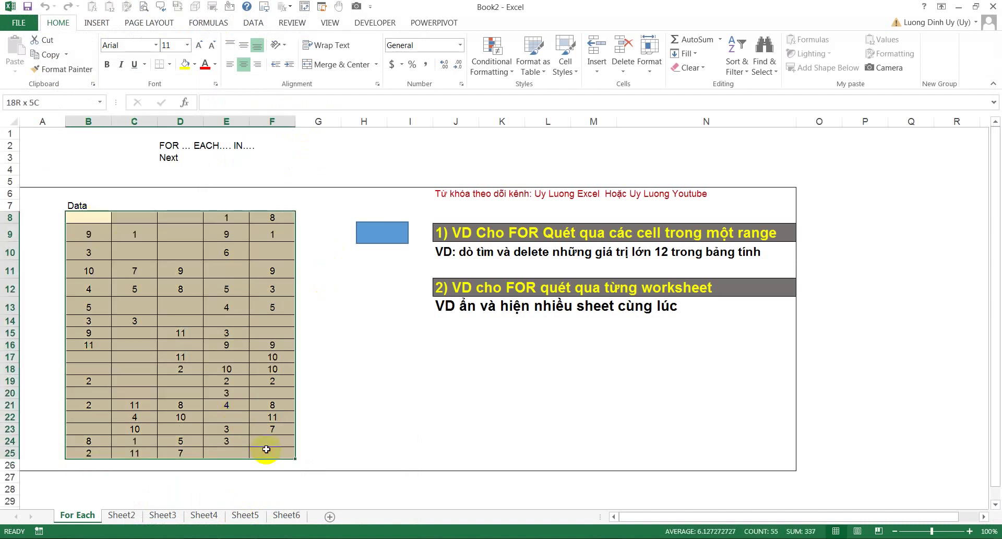
pyautogui.moveTo(265, 451); pyautogui.dragTo(264, 451)
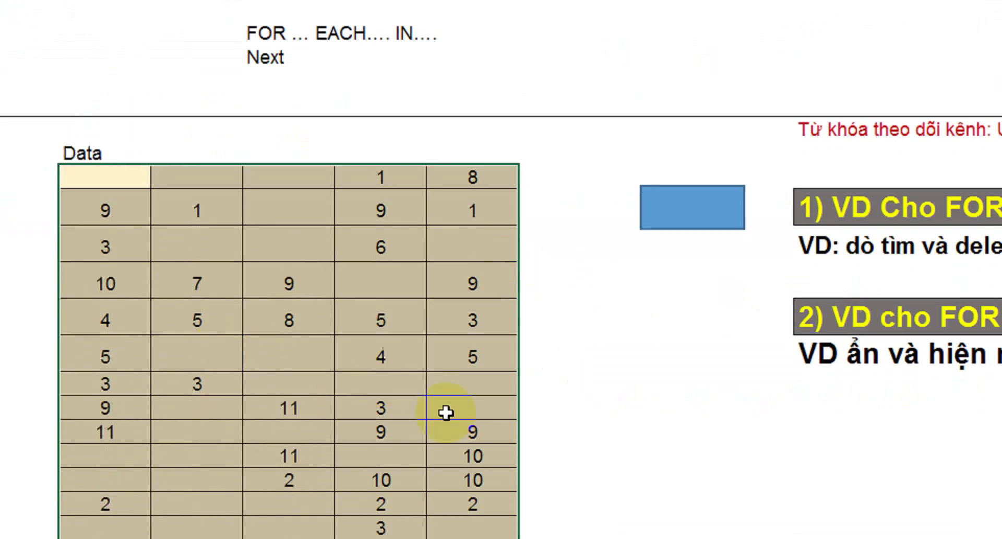
pyautogui.click(676, 177)
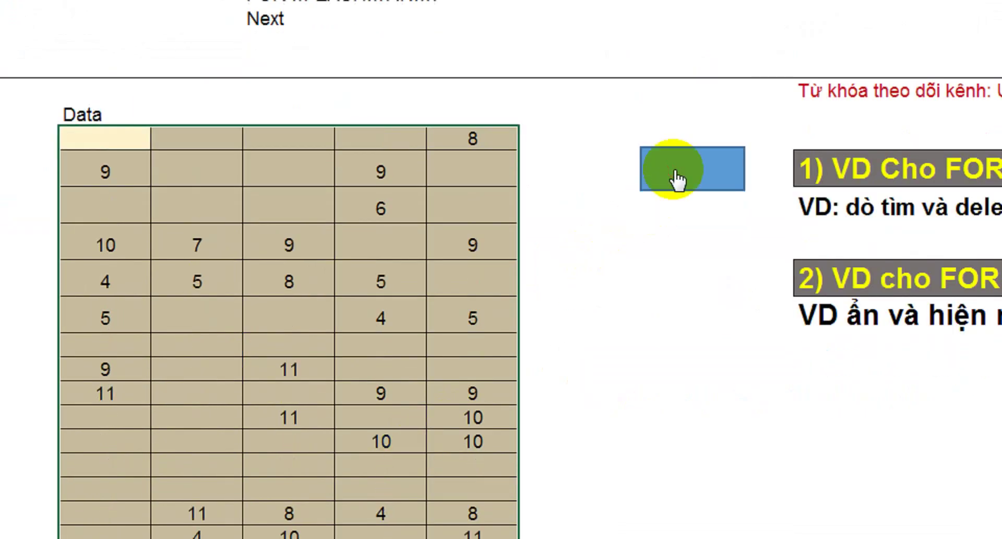
# Check the results: B8:E8 emptied, F8 holding 8 and C11 holding 7
pyautogui.click(287, 307)
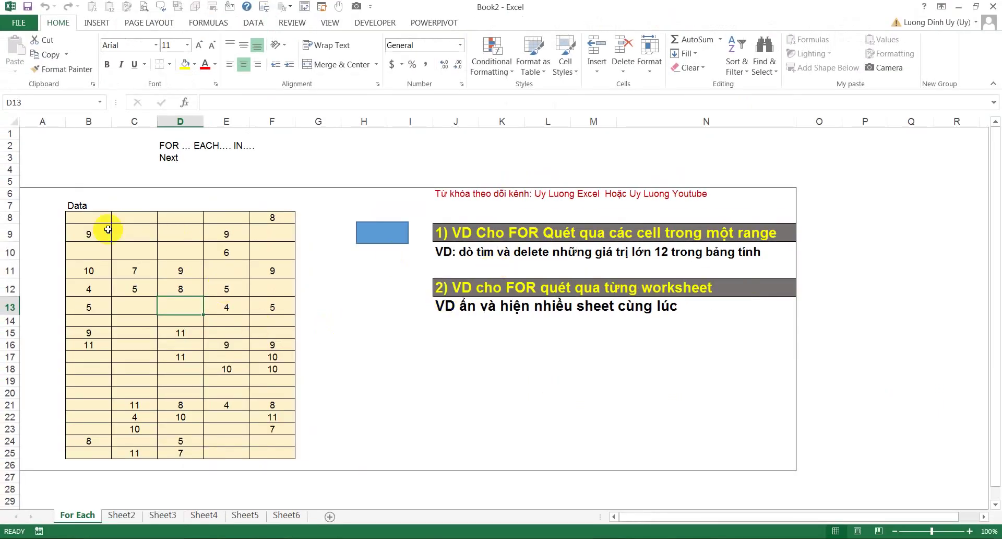
pyautogui.moveTo(91, 217)
pyautogui.mouseDown()
pyautogui.moveTo(196, 250)
pyautogui.moveTo(263, 449)
pyautogui.mouseUp()
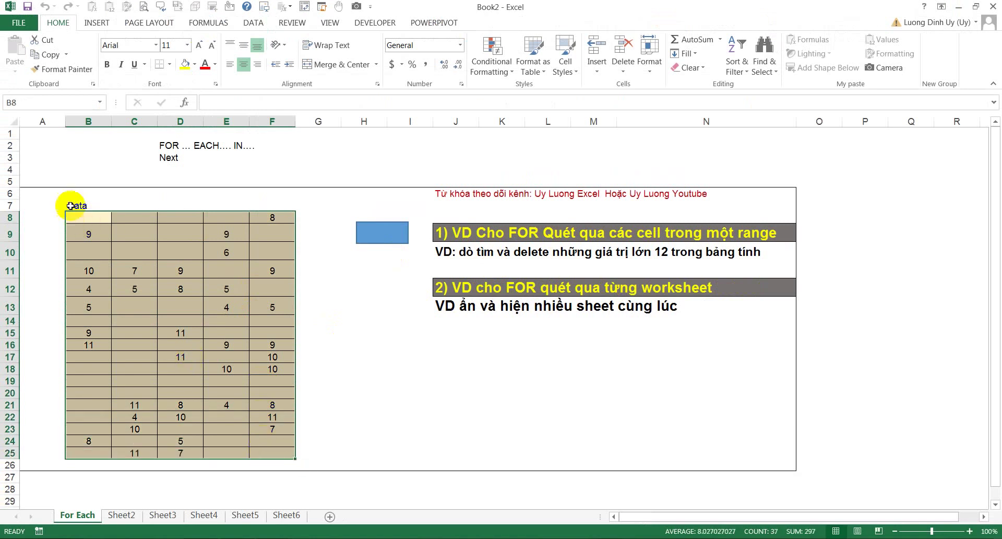
pyautogui.click(86, 217)
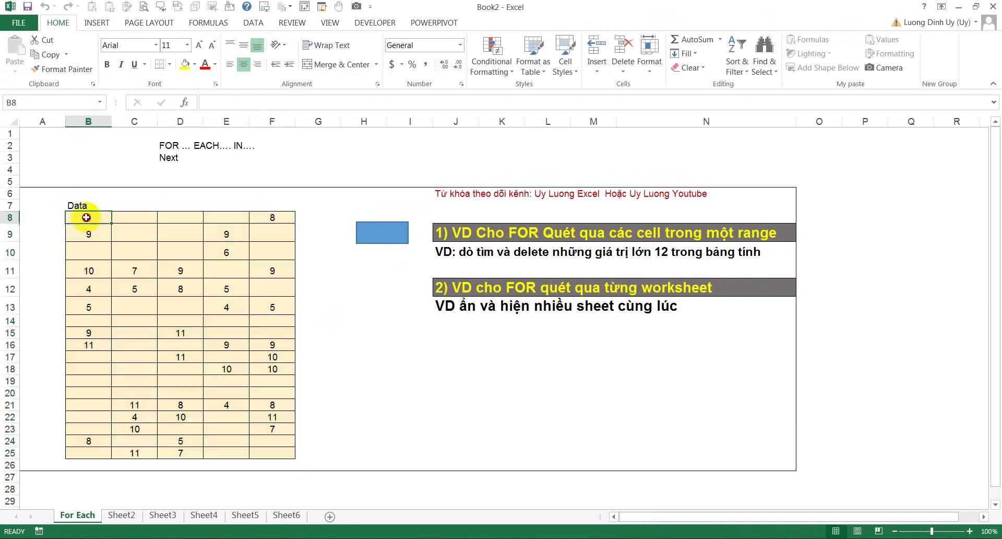
pyautogui.click(122, 216)
pyautogui.click(179, 218)
pyautogui.click(225, 217)
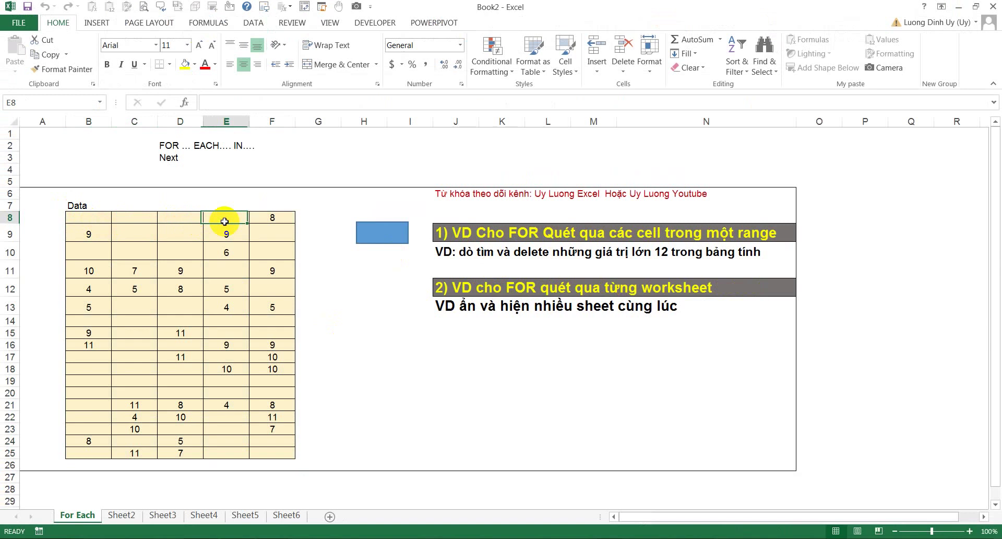
pyautogui.click(266, 218)
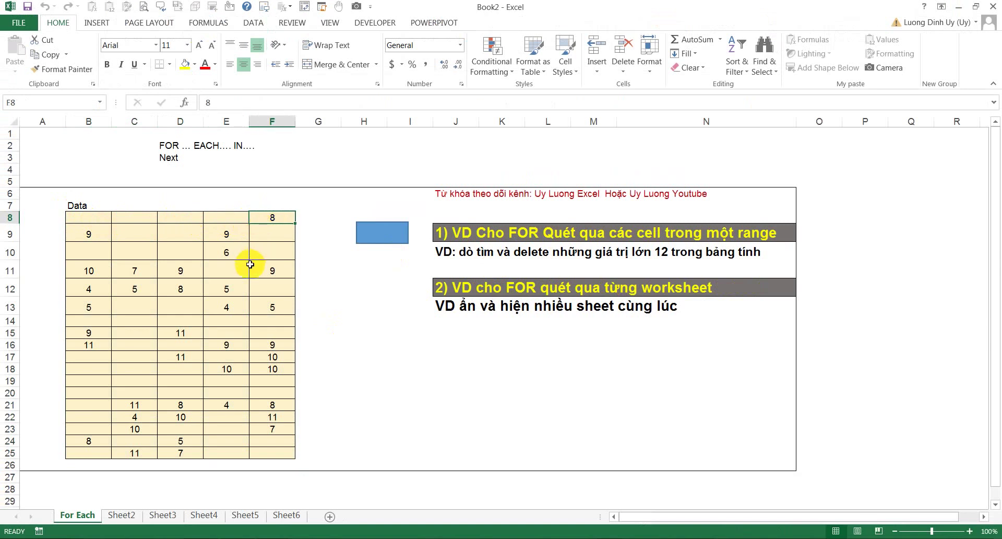
pyautogui.click(209, 267)
pyautogui.click(119, 275)
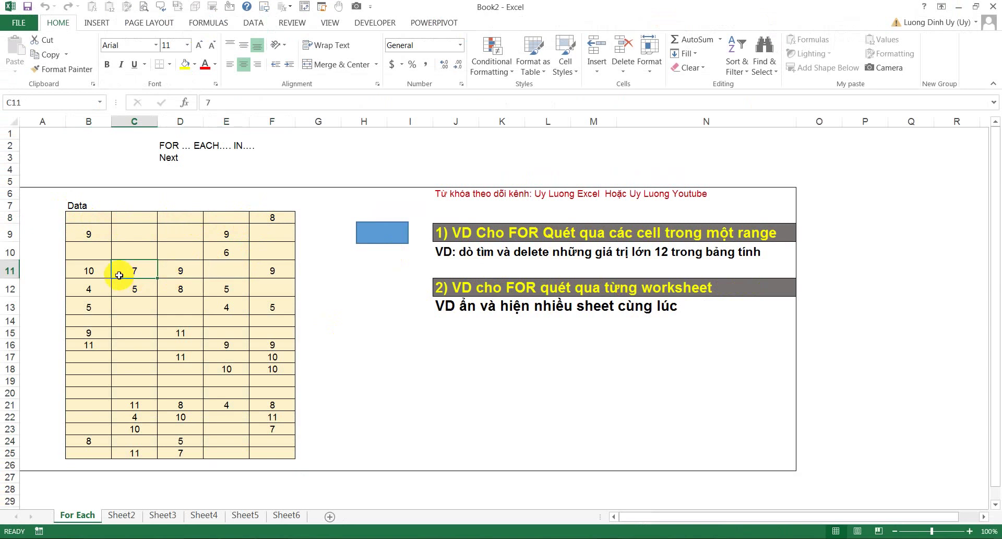
pyautogui.moveTo(90, 217); pyautogui.dragTo(263, 455)
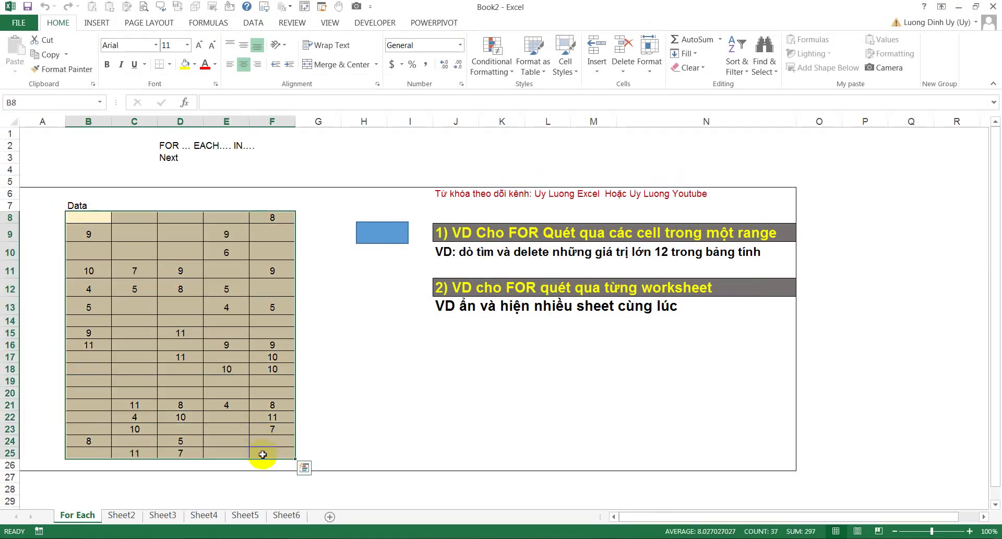
pyautogui.click(363, 355)
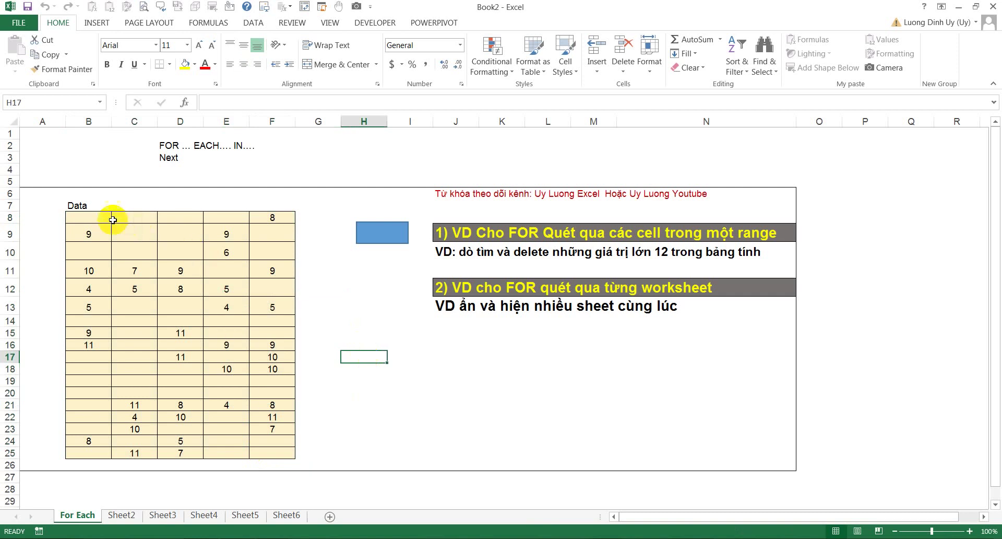
pyautogui.moveTo(109, 218); pyautogui.dragTo(262, 454)
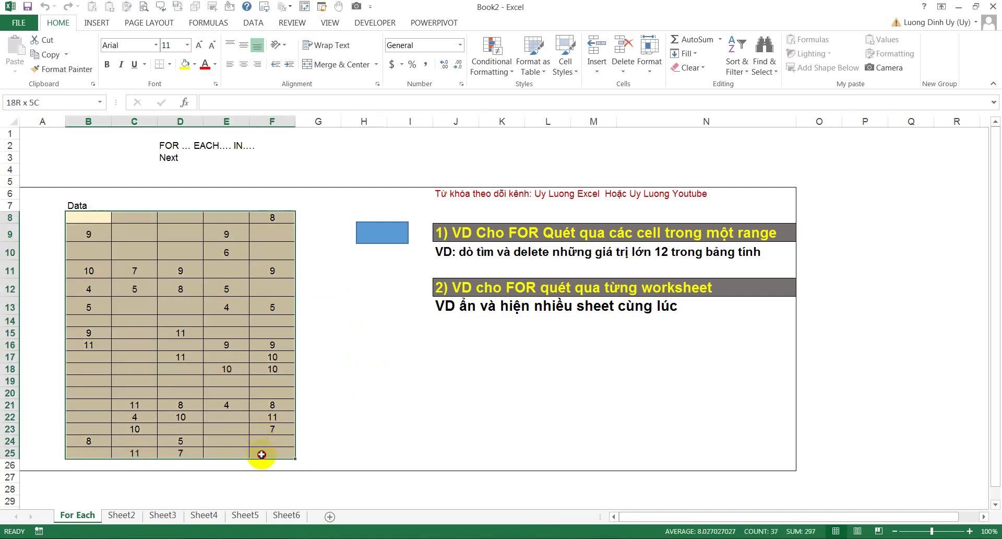
pyautogui.click(369, 346)
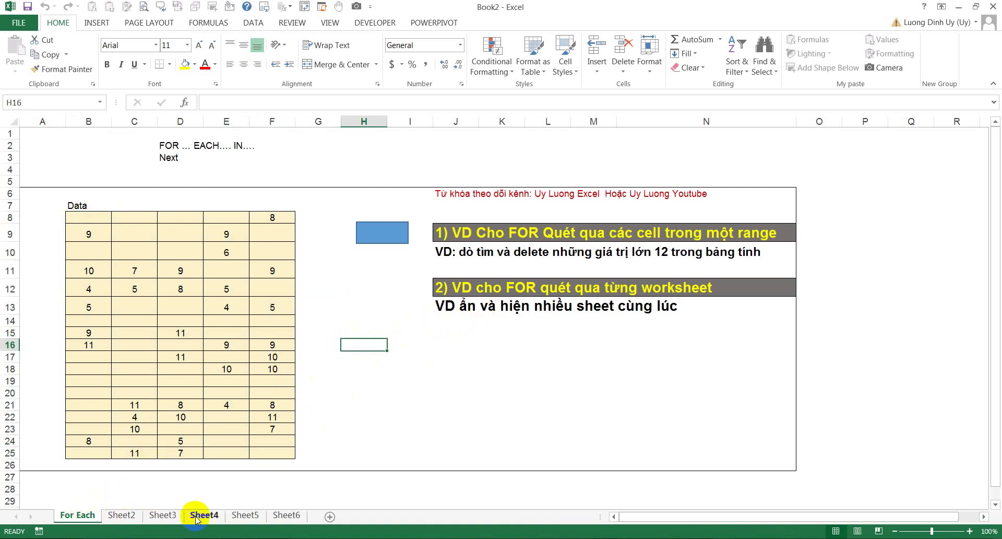
# Add two blank sheets, Sheet7 and Sheet8, and return to the For Each sheet, keeping its name
pyautogui.click(330, 515)
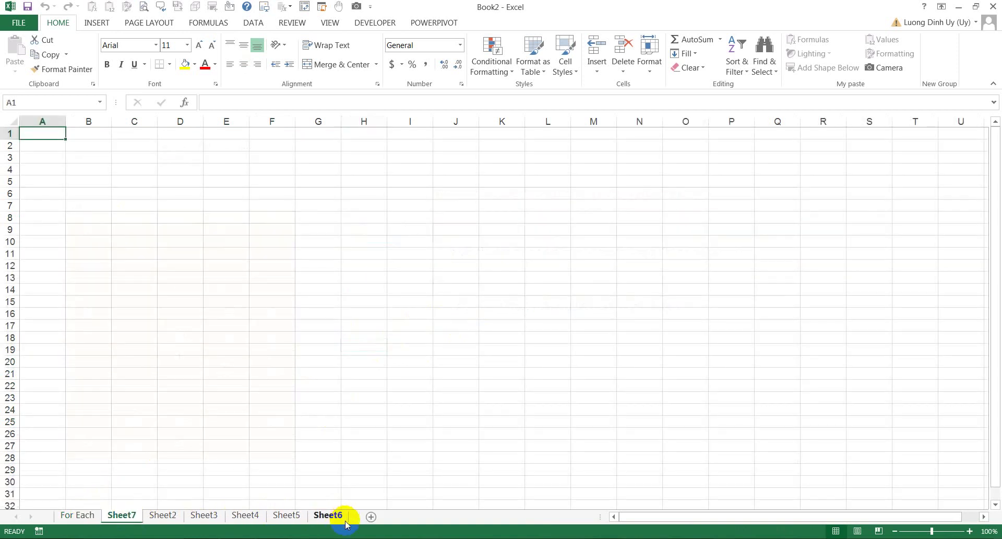
pyautogui.click(371, 516)
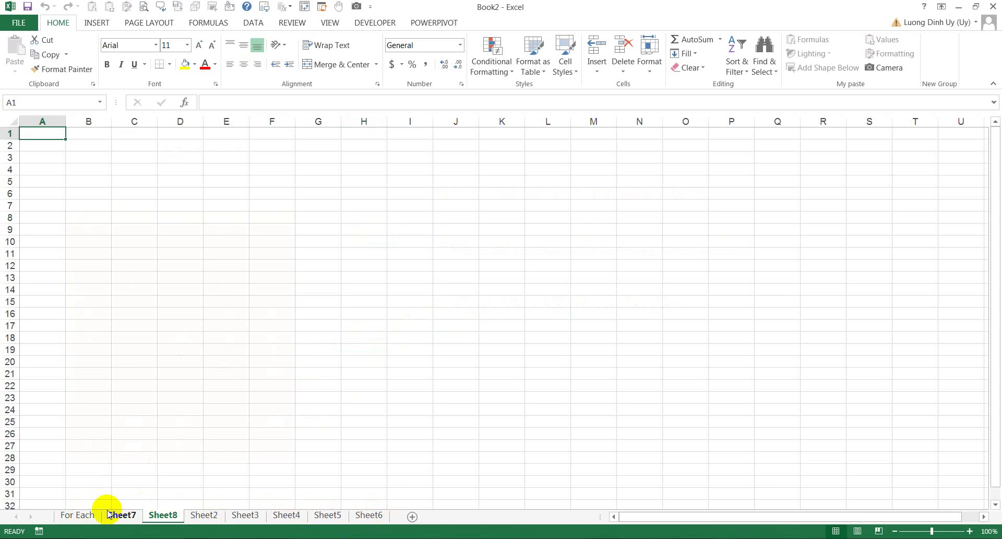
pyautogui.click(86, 518)
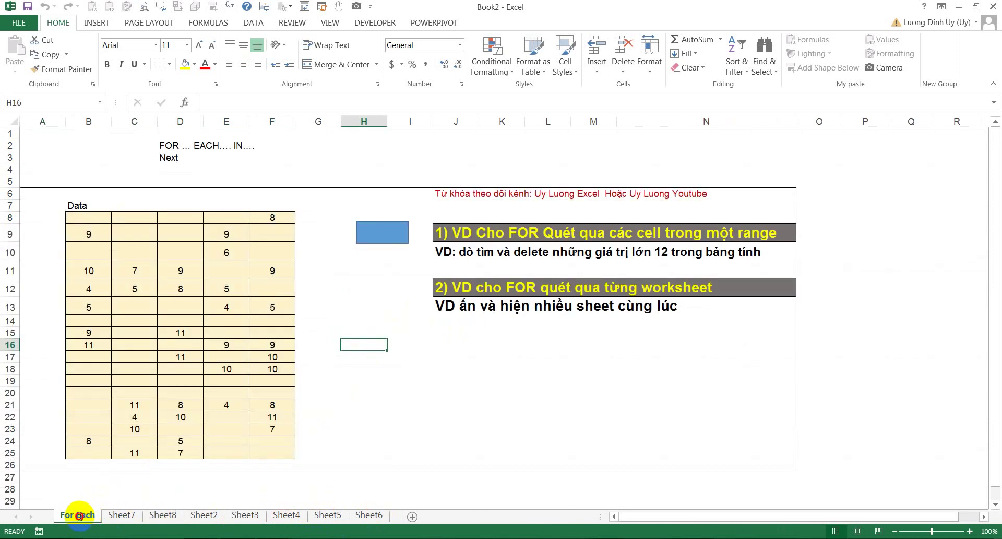
pyautogui.doubleClick(80, 516)
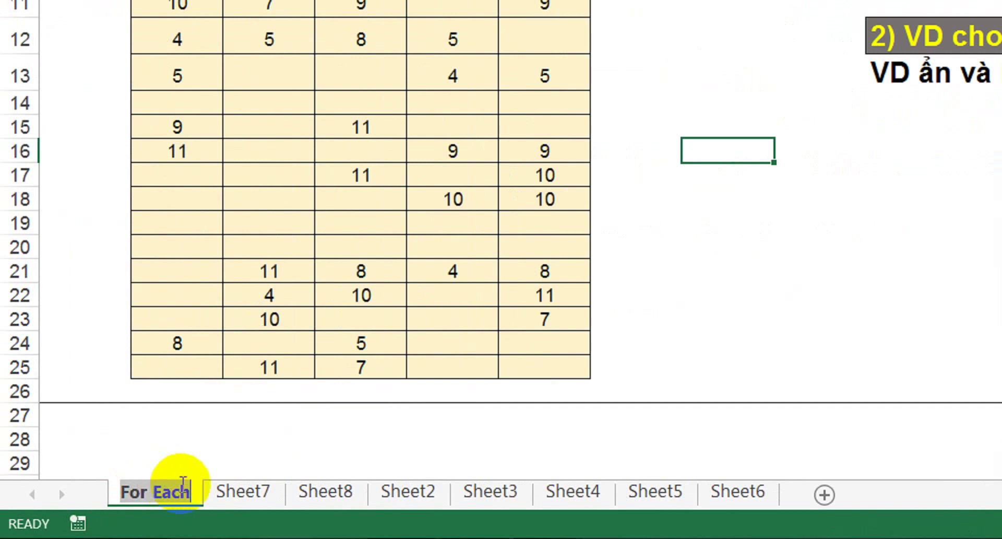
pyautogui.click(176, 491)
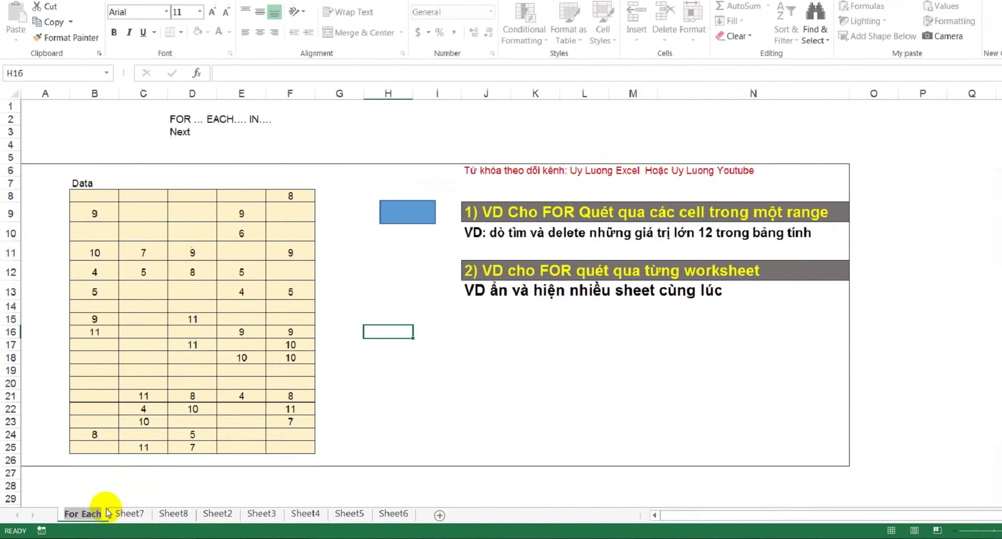
pyautogui.press('Return')
# In the VBA editor, create a new Sub hide() procedure in Module1
pyautogui.moveTo(292, 538)
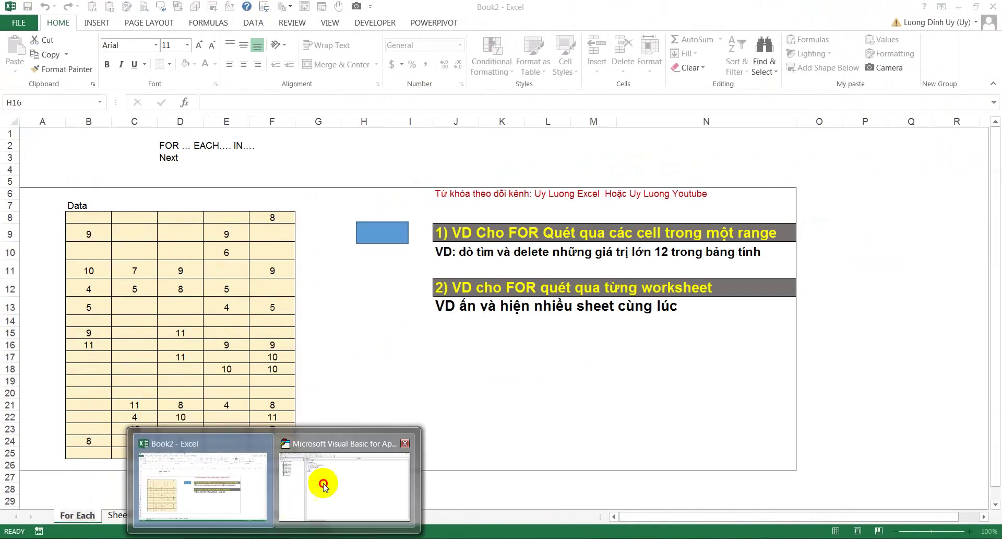
pyautogui.click(323, 485)
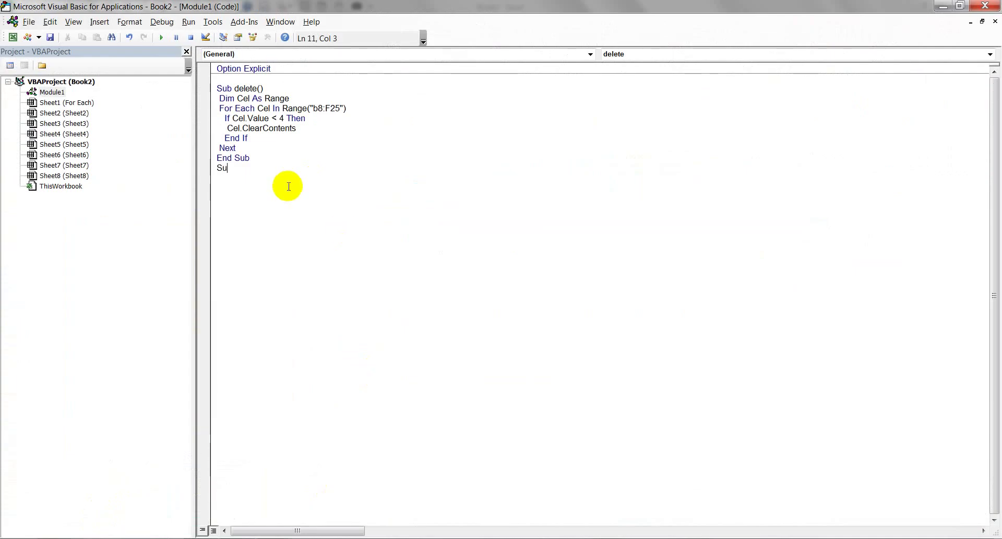
pyautogui.write('b')
pyautogui.press('BackSpace')
pyautogui.write('()')
pyautogui.press('Return')
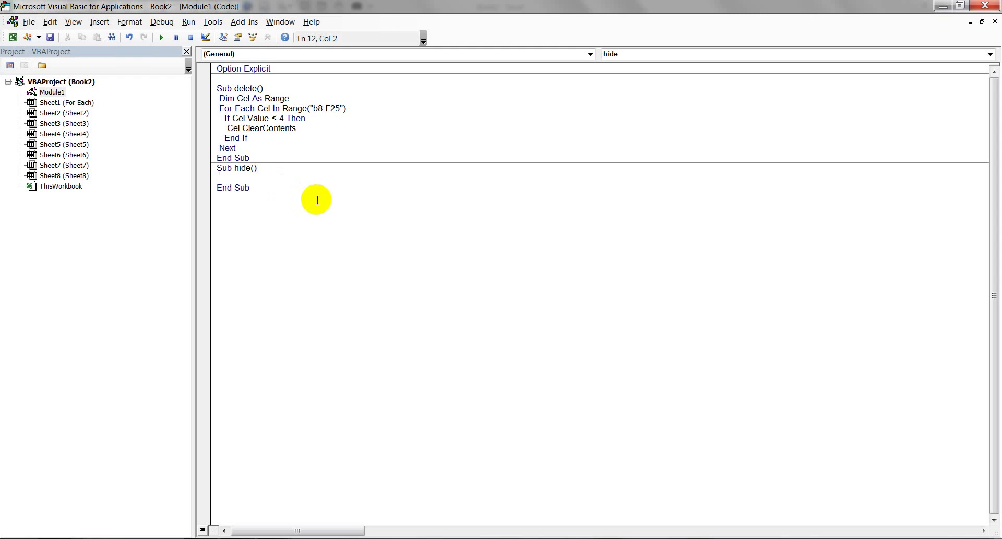
# Declare Dim ws As Worksheet inside the hide procedure
pyautogui.write('Dim ws')
pyautogui.write('as w')
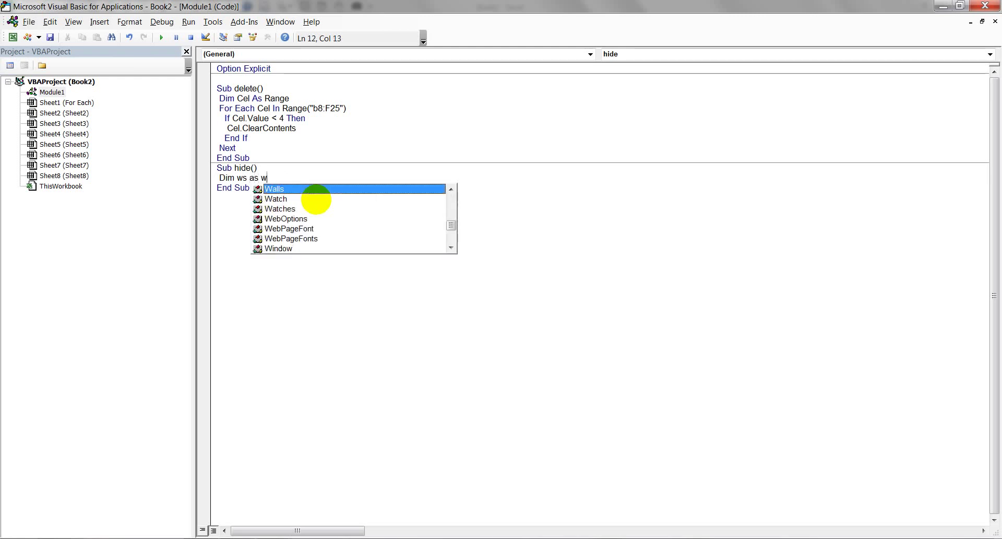
pyautogui.write('orksh')
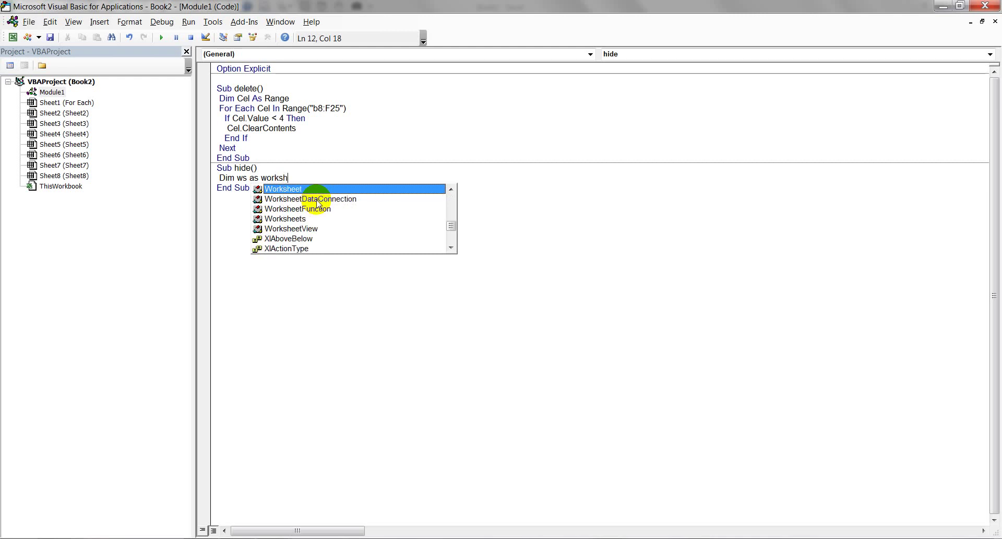
pyautogui.doubleClick(295, 188)
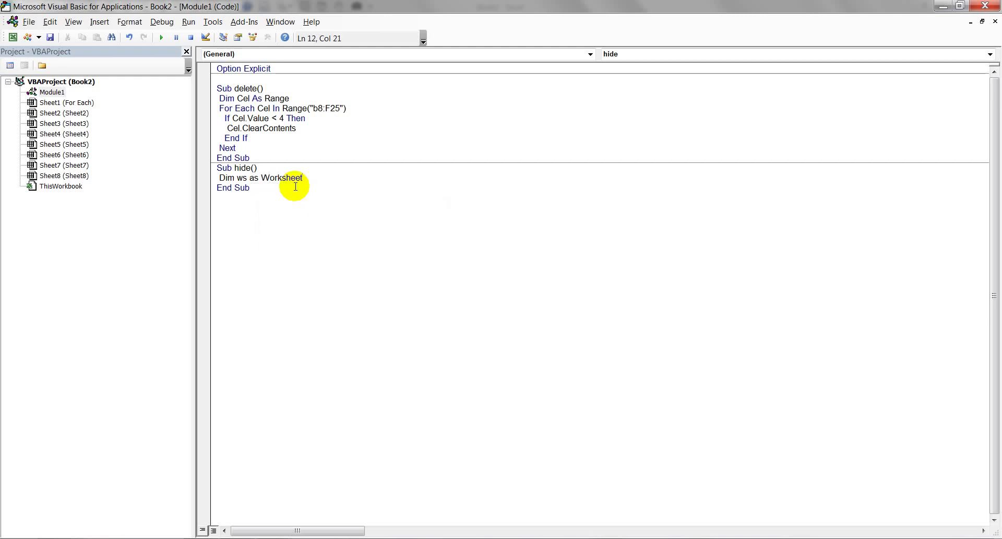
pyautogui.press('Return')
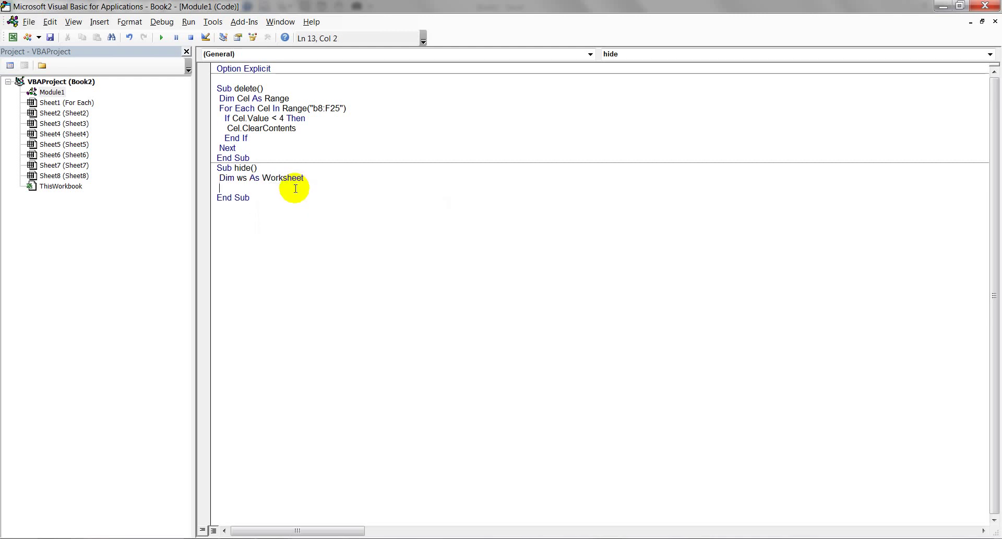
# Write a For Each ws In Sheets … Next loop and start an 'if ws.name=' test inside it
pyautogui.write('For ')
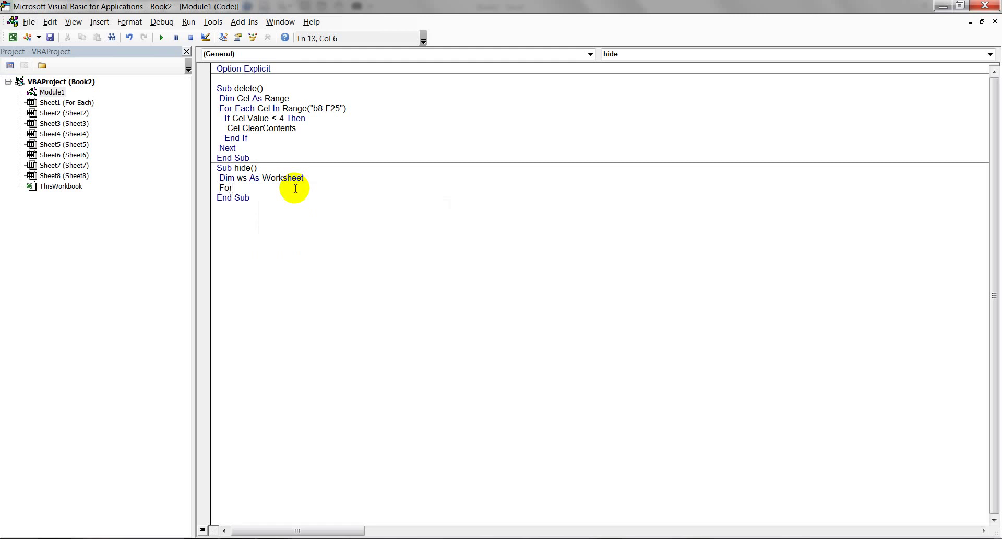
pyautogui.write('each')
pyautogui.write(' ws in ')
pyautogui.write('shee')
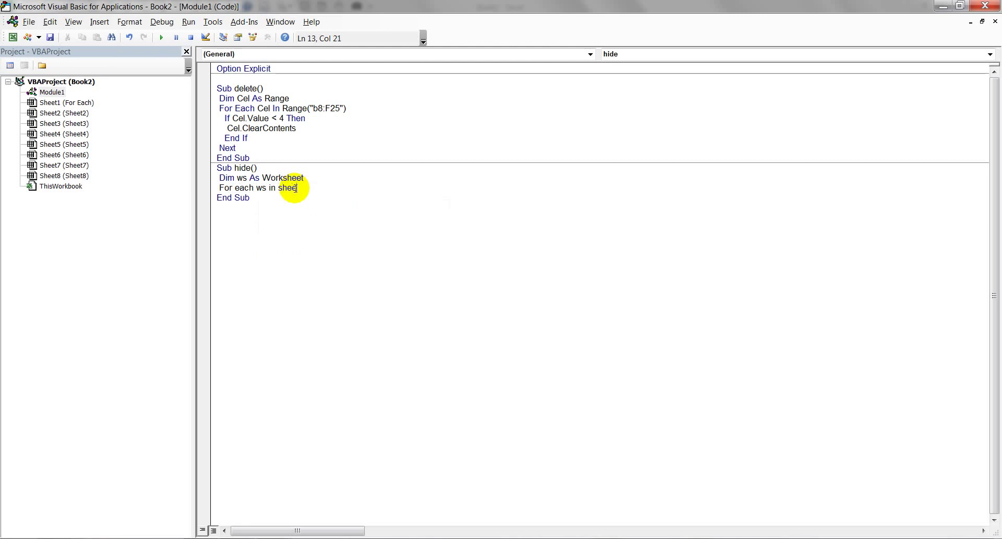
pyautogui.press('Return')
pyautogui.press('Return')
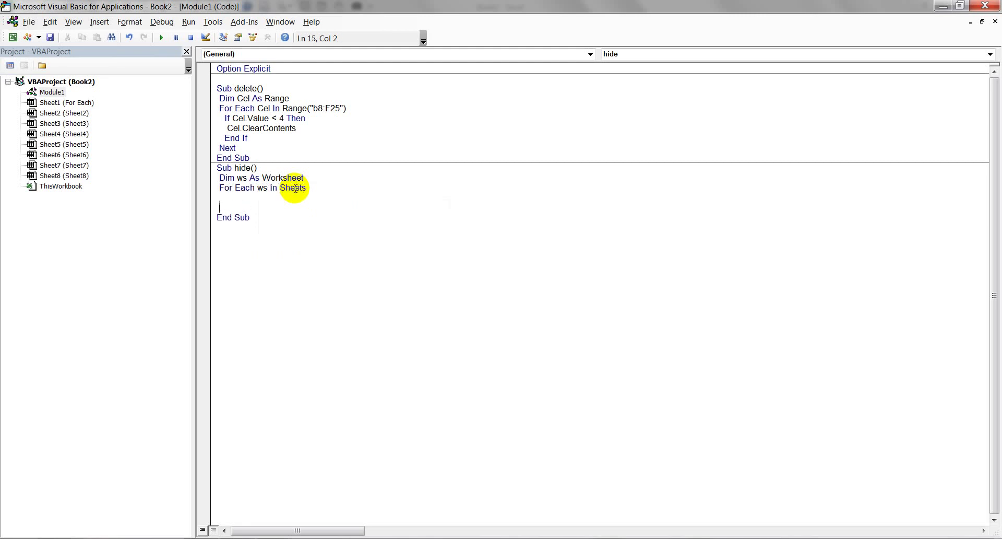
pyautogui.write('next')
pyautogui.press('Up')
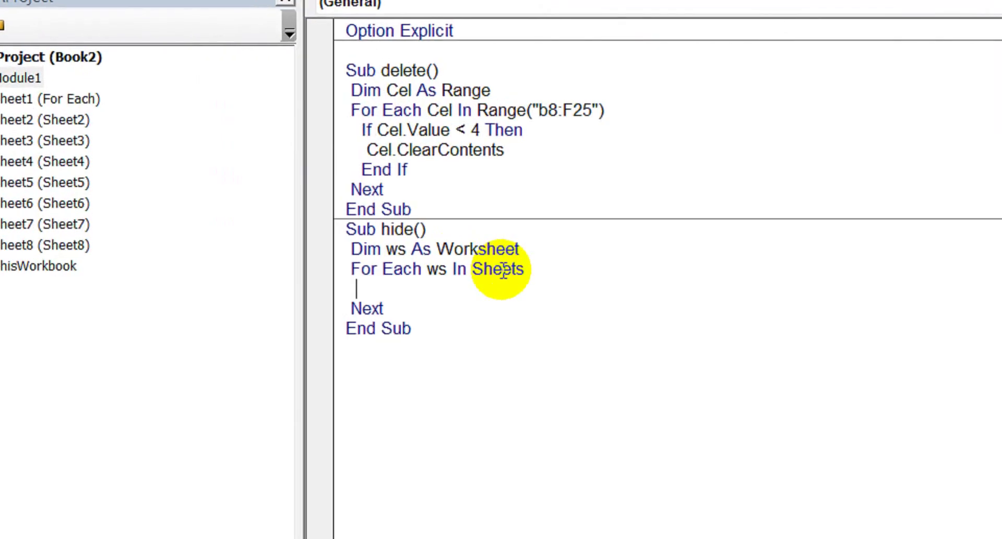
pyautogui.write('if')
pyautogui.write(' ws')
pyautogui.write('.vise')
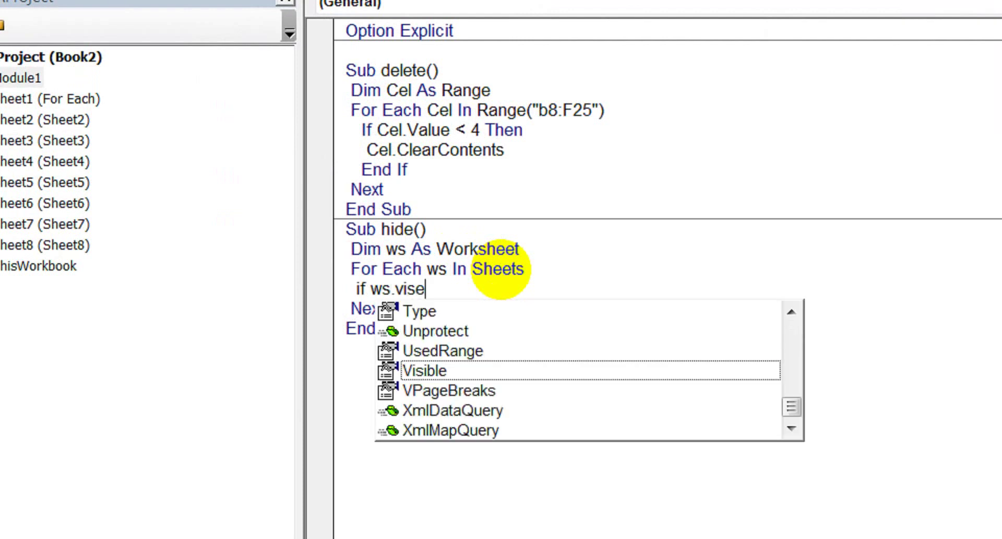
pyautogui.press('BackSpace')
pyautogui.write('ibl')
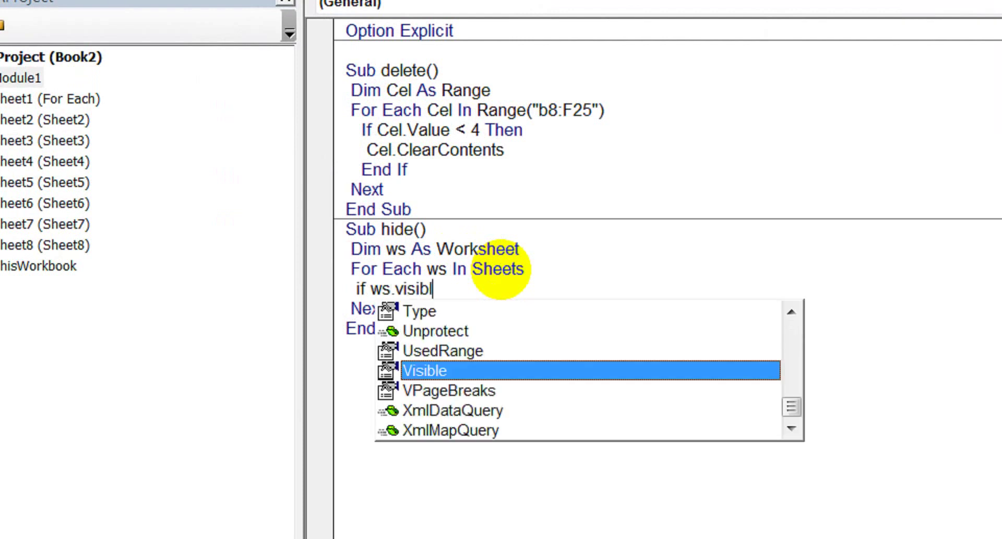
pyautogui.write('e=t')
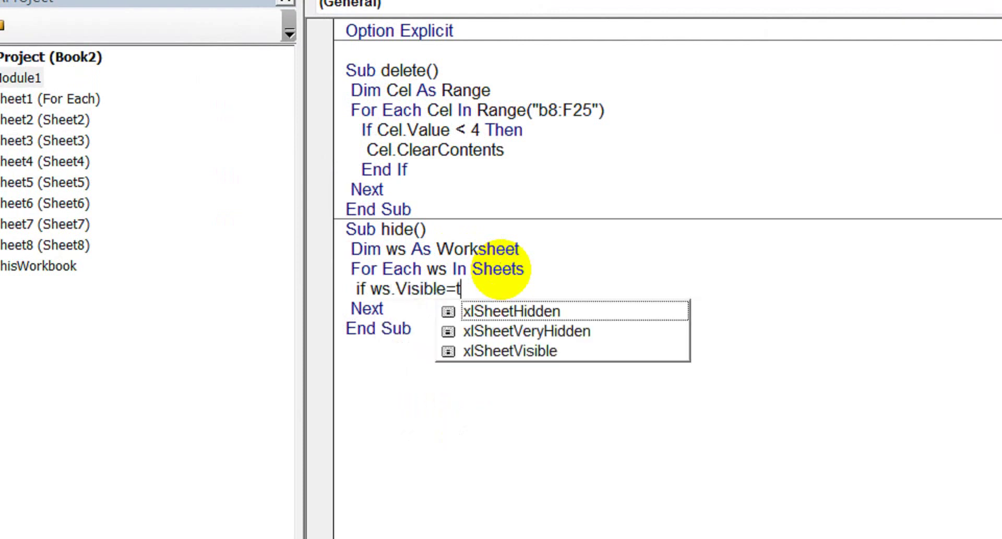
pyautogui.write('r')
pyautogui.press('BackSpace')
pyautogui.press('BackSpace')
pyautogui.press('BackSpace')
pyautogui.press('BackSpace')
pyautogui.press('BackSpace')
pyautogui.press('BackSpace')
pyautogui.press('BackSpace')
pyautogui.press('BackSpace')
pyautogui.press('BackSpace')
pyautogui.press('BackSpace')
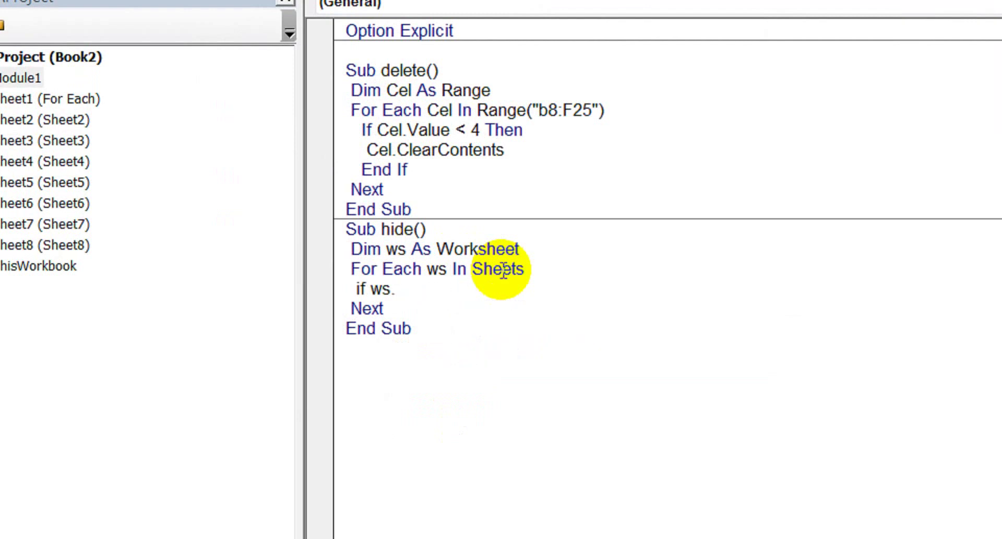
pyautogui.write('name')
pyautogui.write('=')
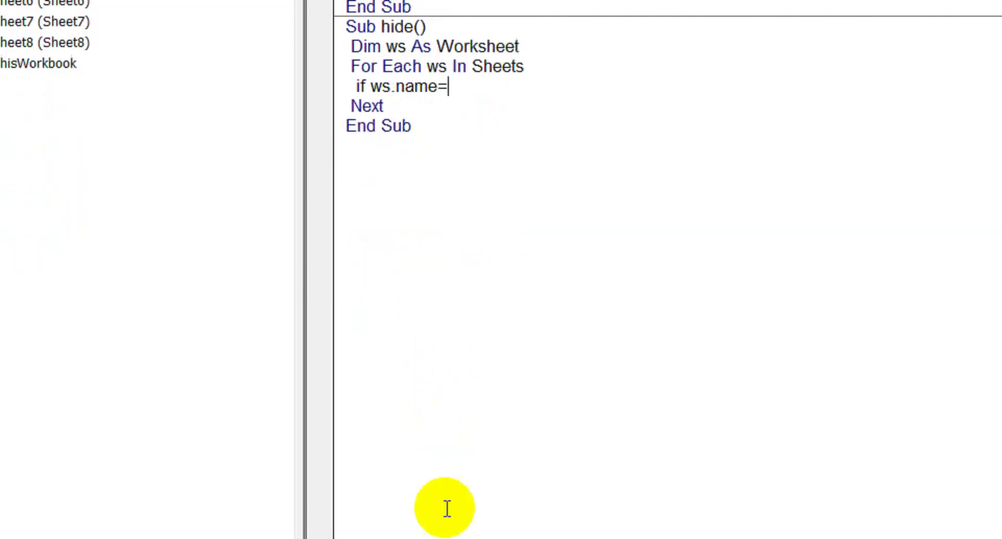
pyautogui.moveTo(451, 535)
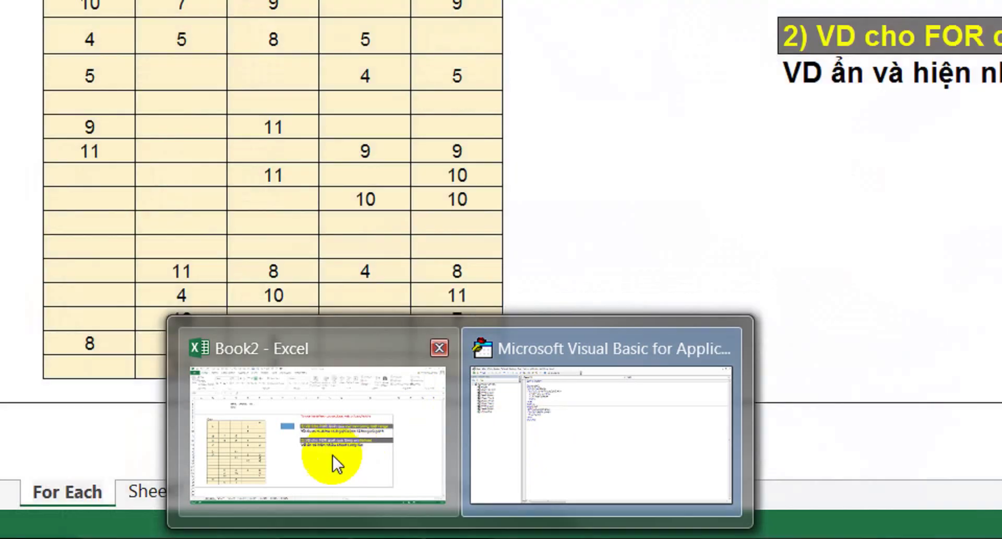
pyautogui.click(331, 462)
pyautogui.doubleClick(166, 493)
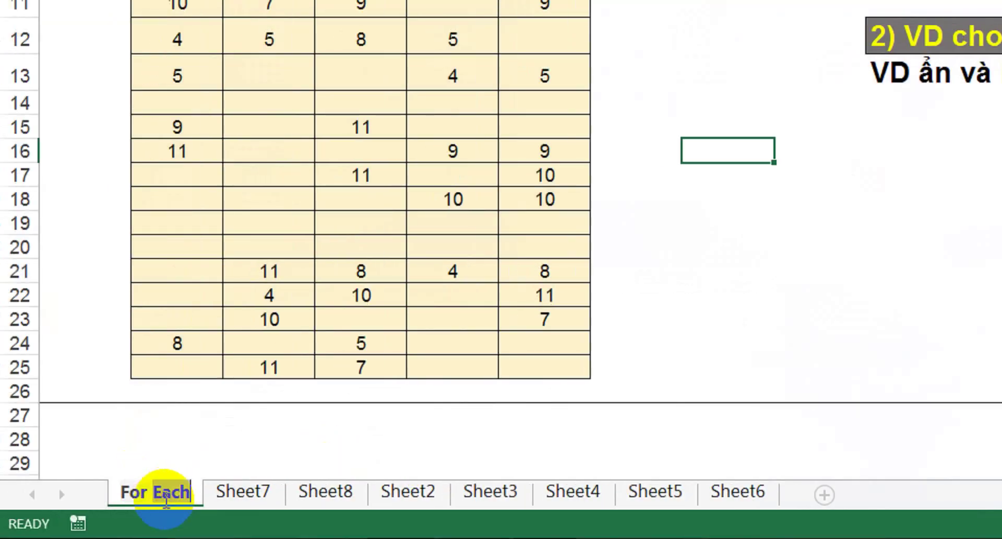
pyautogui.click(119, 494)
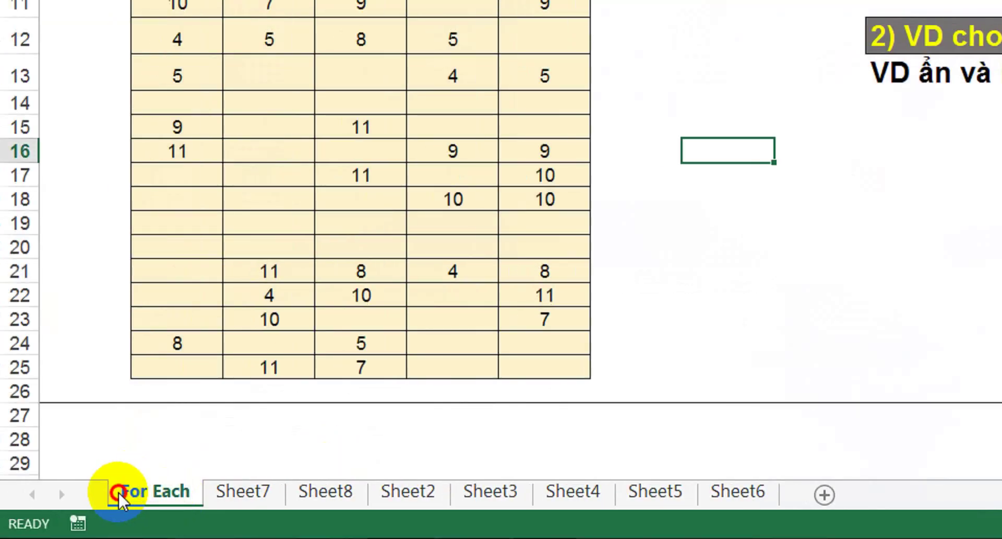
pyautogui.doubleClick(144, 494)
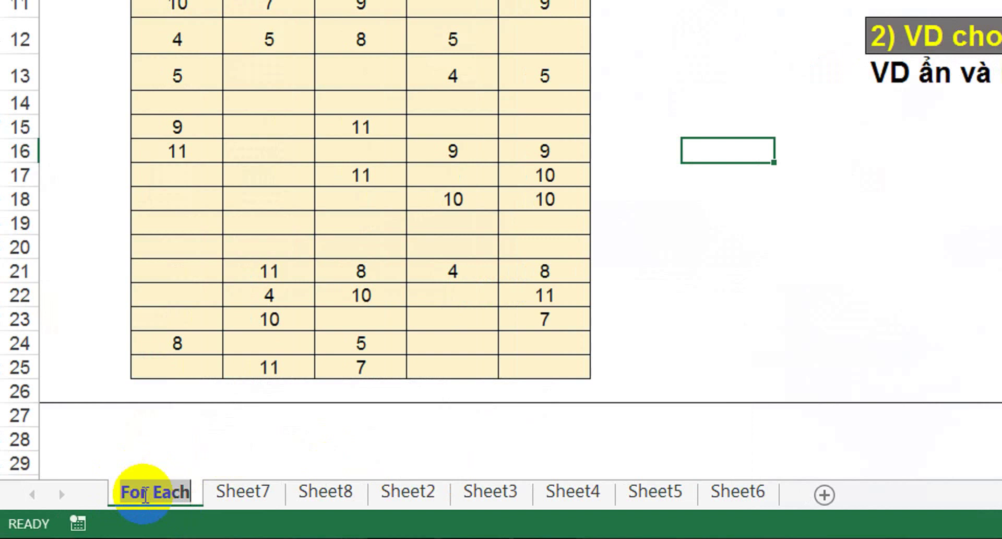
pyautogui.press('Return')
pyautogui.click(649, 438)
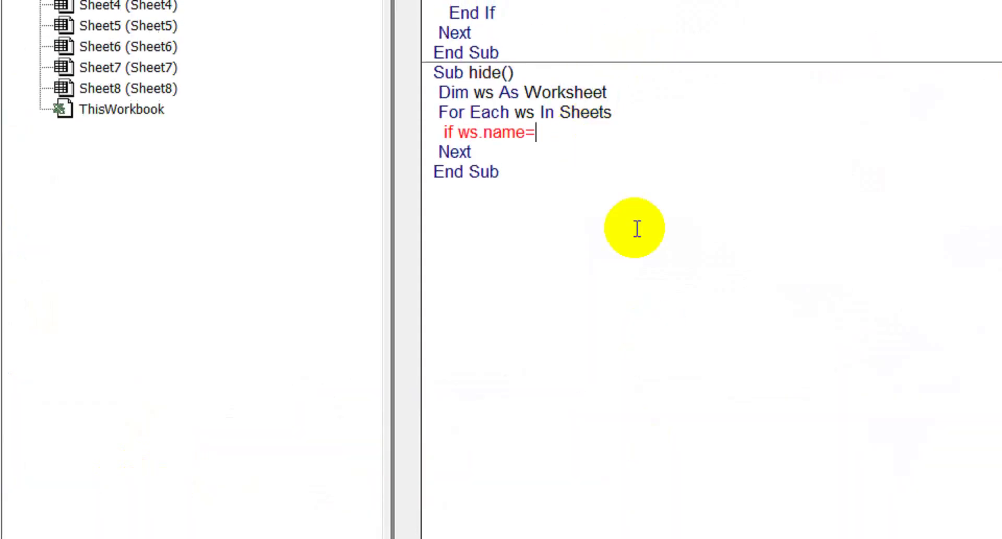
# Complete the If ws.name = "For Each" Then … End If block setting ws.Visible = True
pyautogui.write('"For Each')
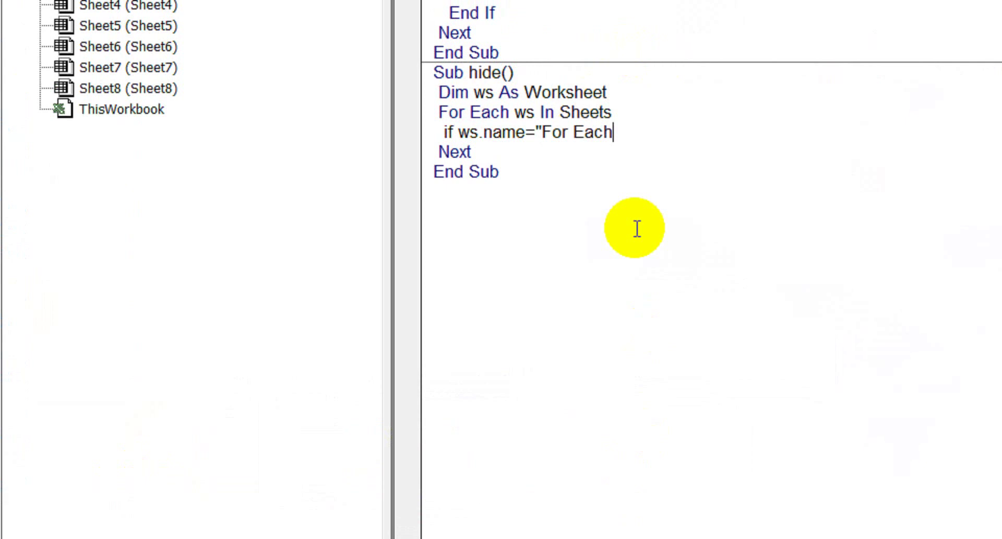
pyautogui.write('" th')
pyautogui.write('en')
pyautogui.press('Return')
pyautogui.press('Return')
pyautogui.write('end ')
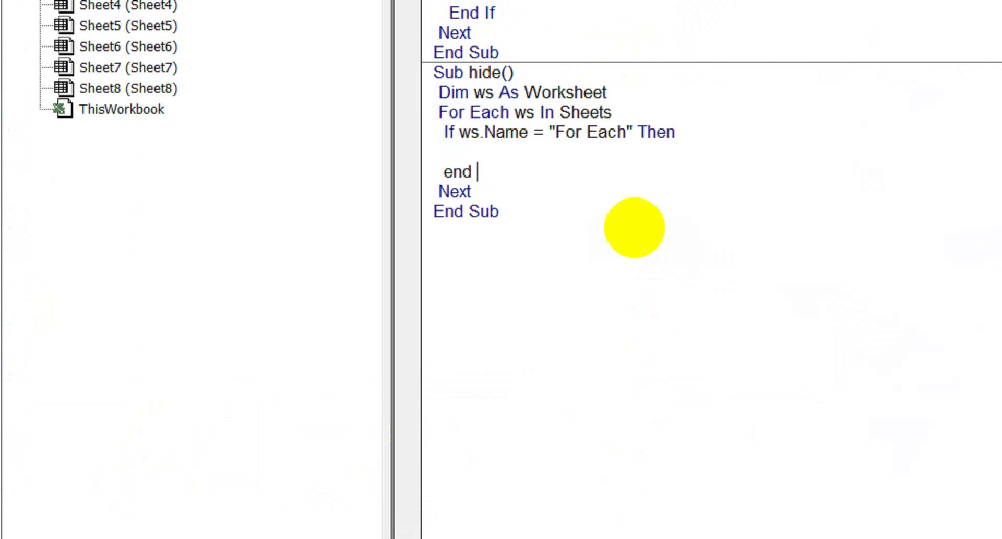
pyautogui.write('if')
pyautogui.click(487, 156)
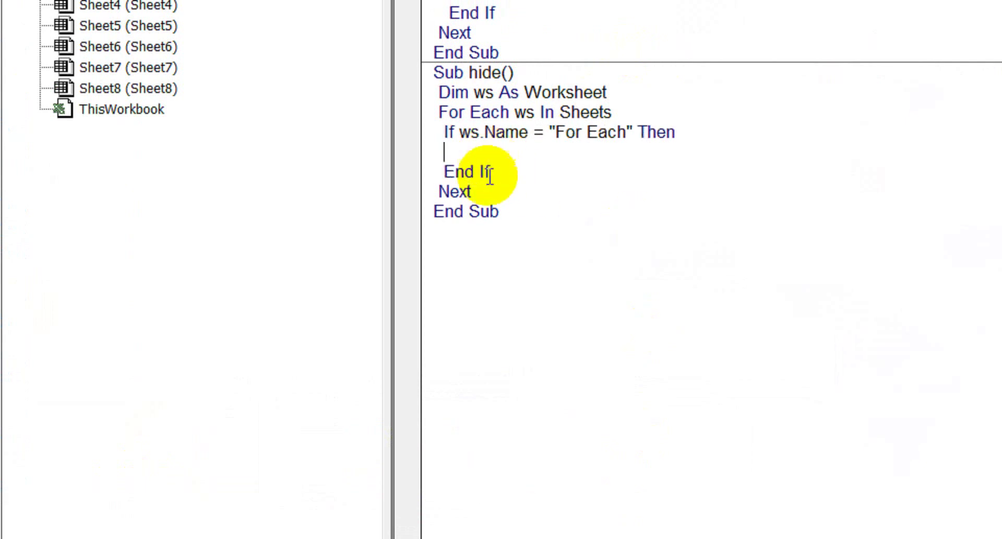
pyautogui.write('ws')
pyautogui.write('.vi')
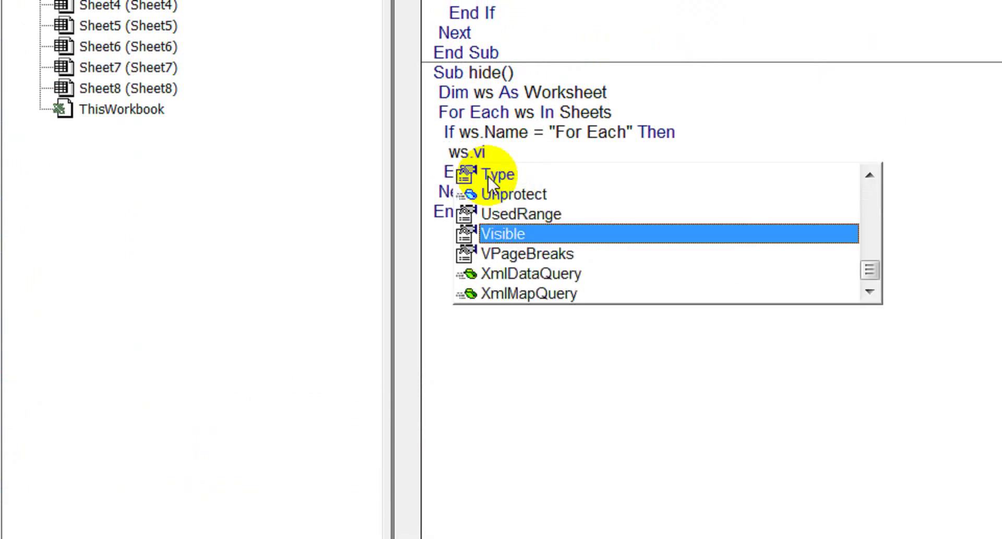
pyautogui.write('sible')
pyautogui.write('=')
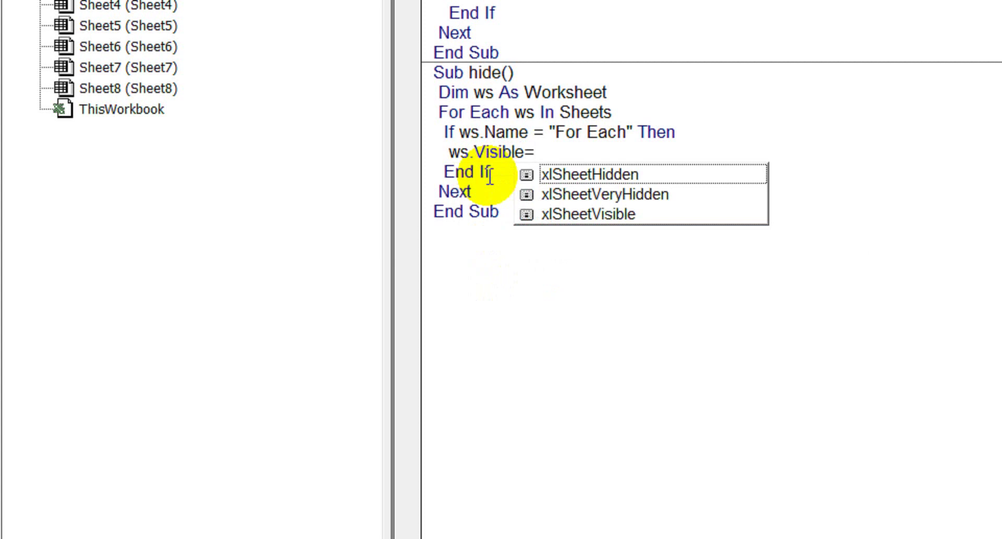
pyautogui.write('true')
pyautogui.press('Return')
# Add an Else branch setting ws.Visible = False and review the "For Each" condition
pyautogui.write('els')
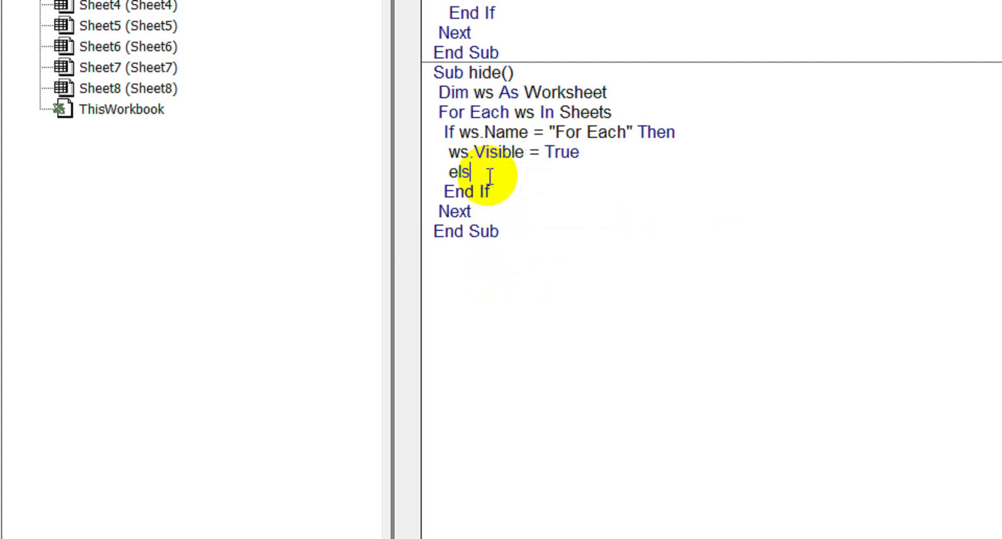
pyautogui.write('e')
pyautogui.press('Return')
pyautogui.write('w')
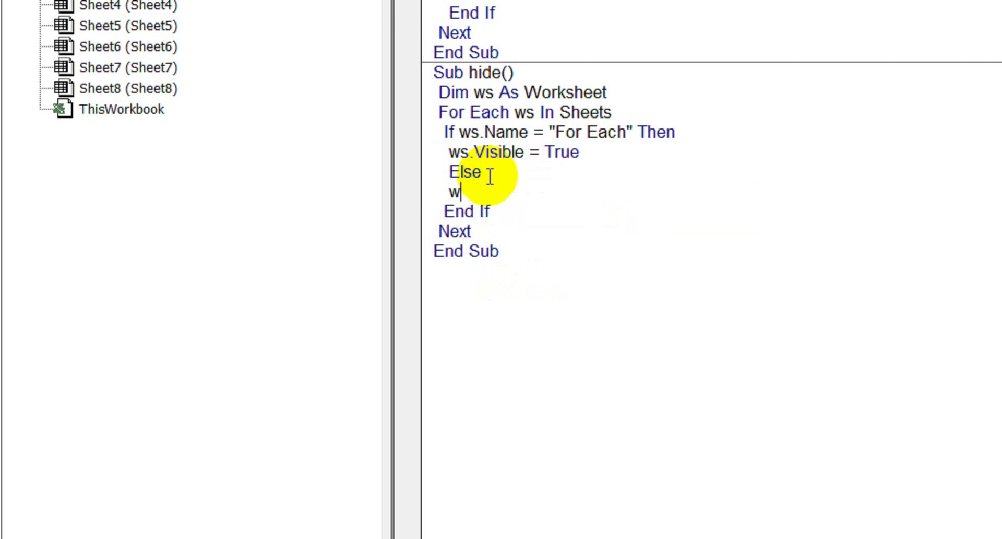
pyautogui.write('s.vi')
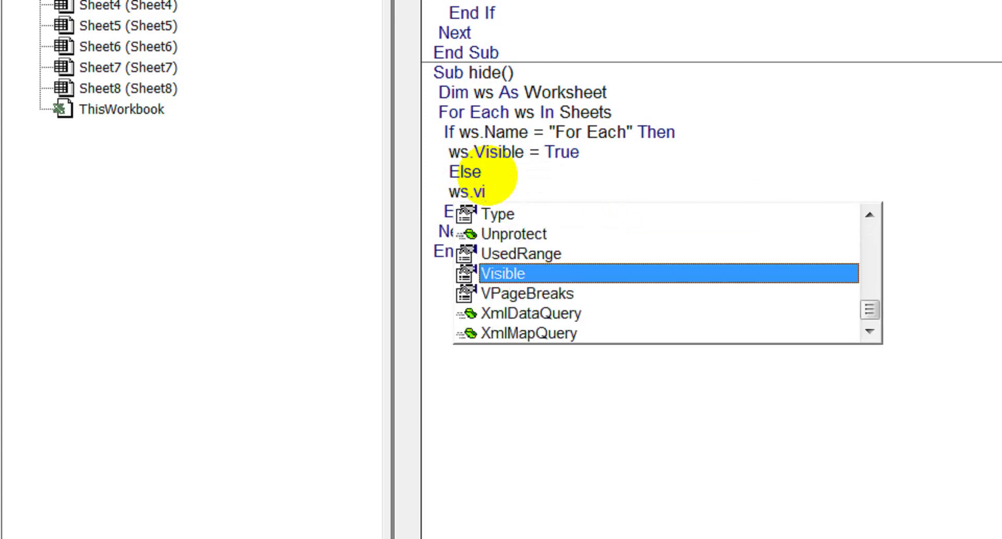
pyautogui.write('siboe')
pyautogui.press('BackSpace')
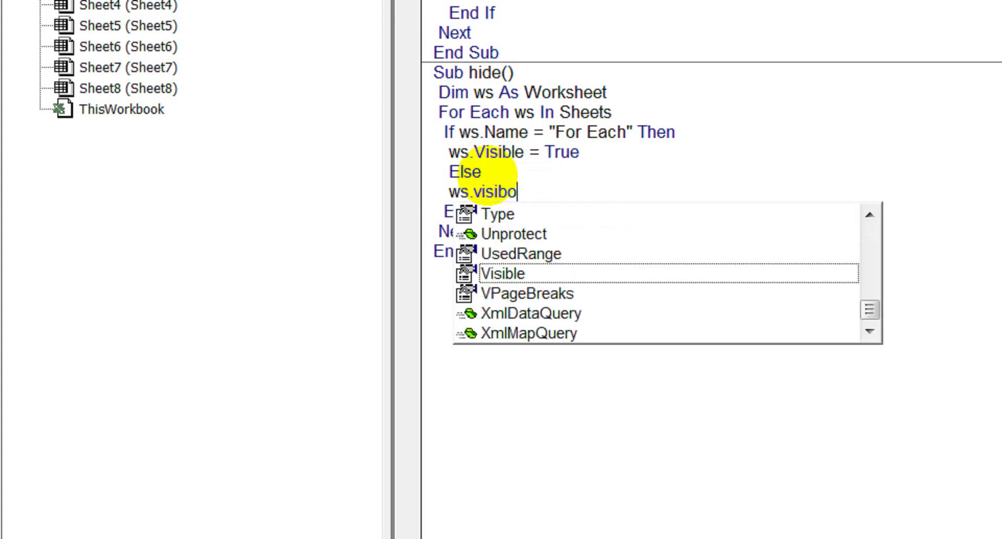
pyautogui.press('BackSpace')
pyautogui.press('BackSpace')
pyautogui.write('b')
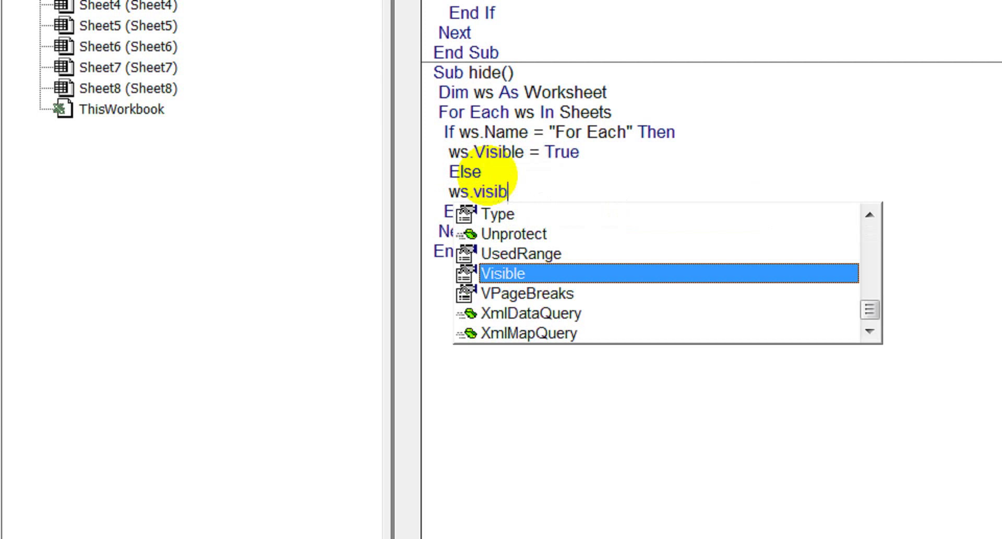
pyautogui.write('le')
pyautogui.write('=')
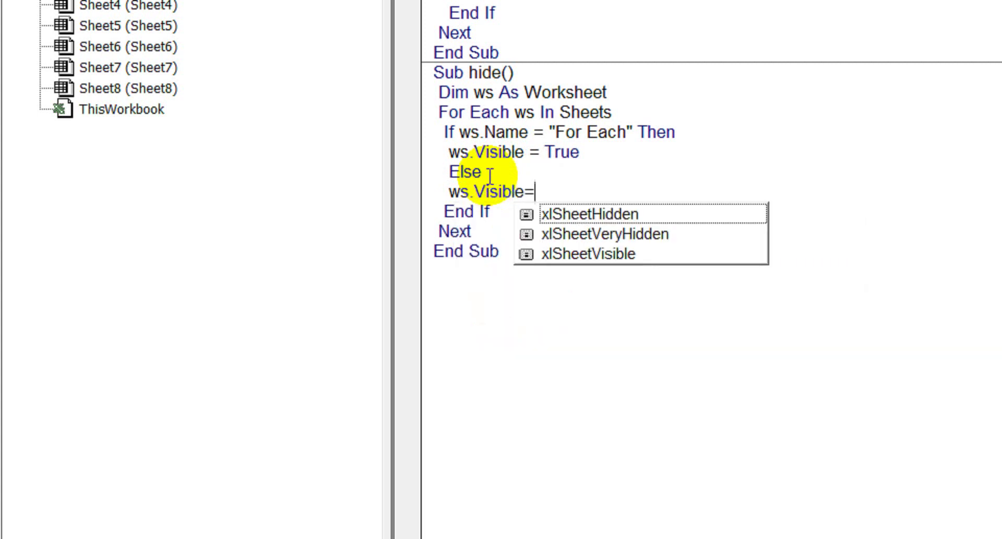
pyautogui.write('false')
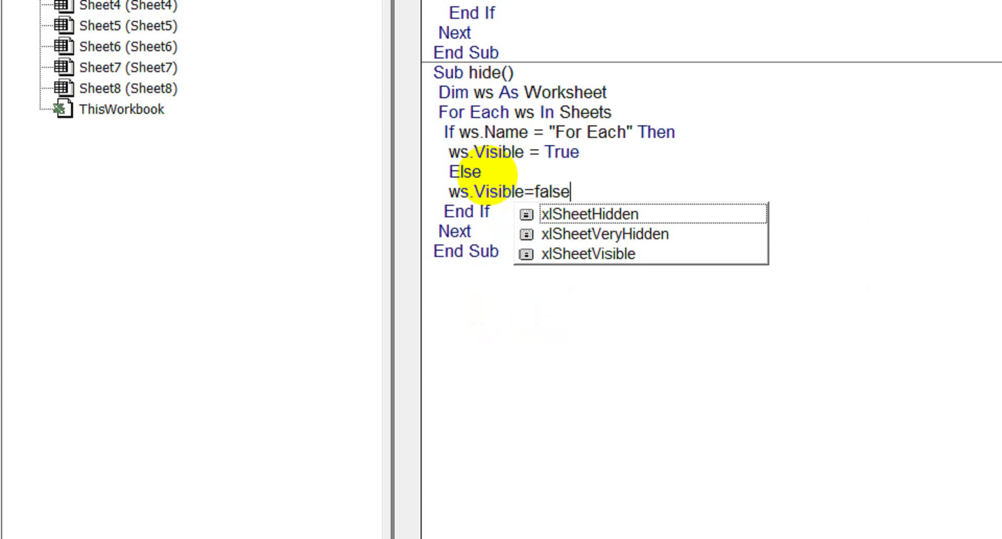
pyautogui.click(738, 179)
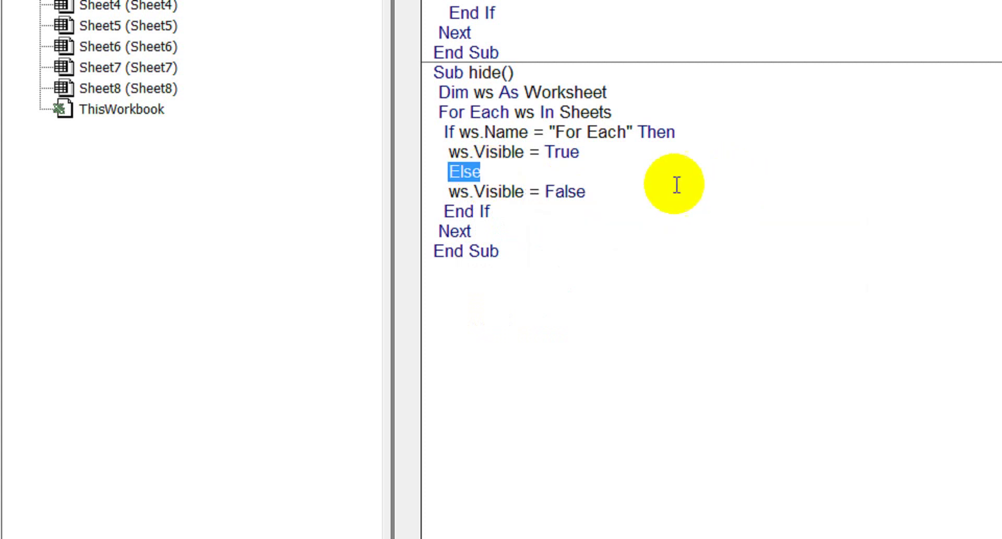
pyautogui.click(675, 192)
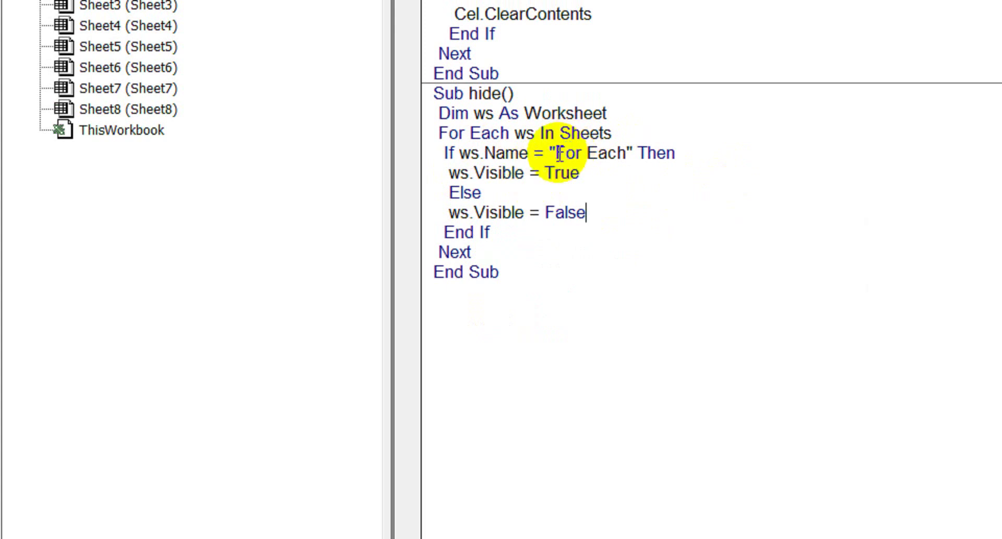
pyautogui.moveTo(555, 153); pyautogui.dragTo(626, 157)
pyautogui.click(608, 192)
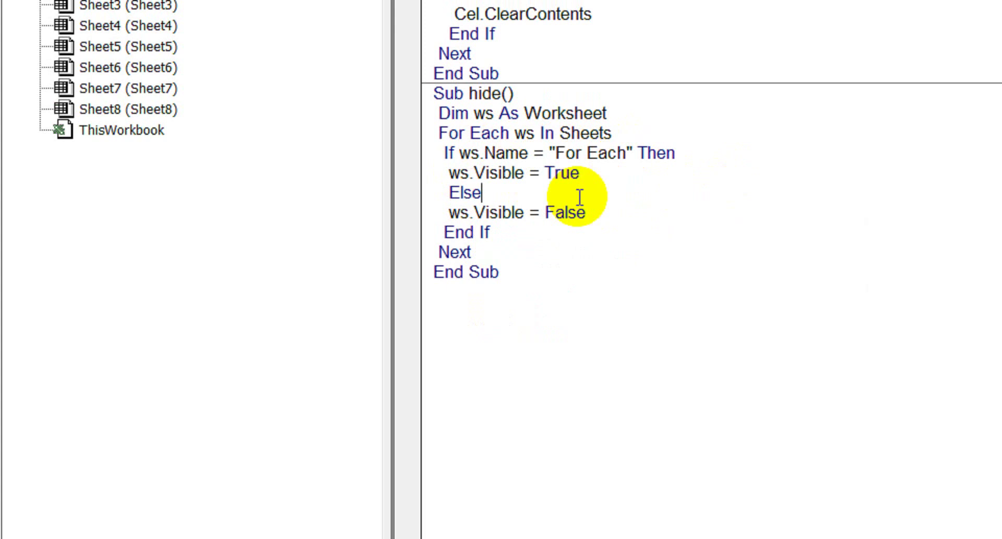
pyautogui.scroll(-2, 635, 409)
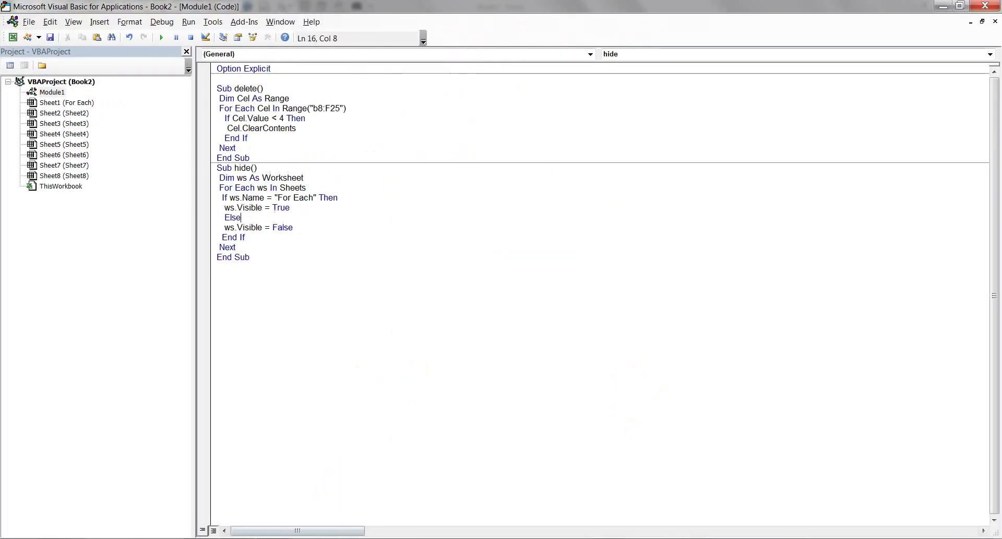
# Draw a rectangle shape below the first button near cell H12
pyautogui.click(251, 463)
pyautogui.click(379, 268)
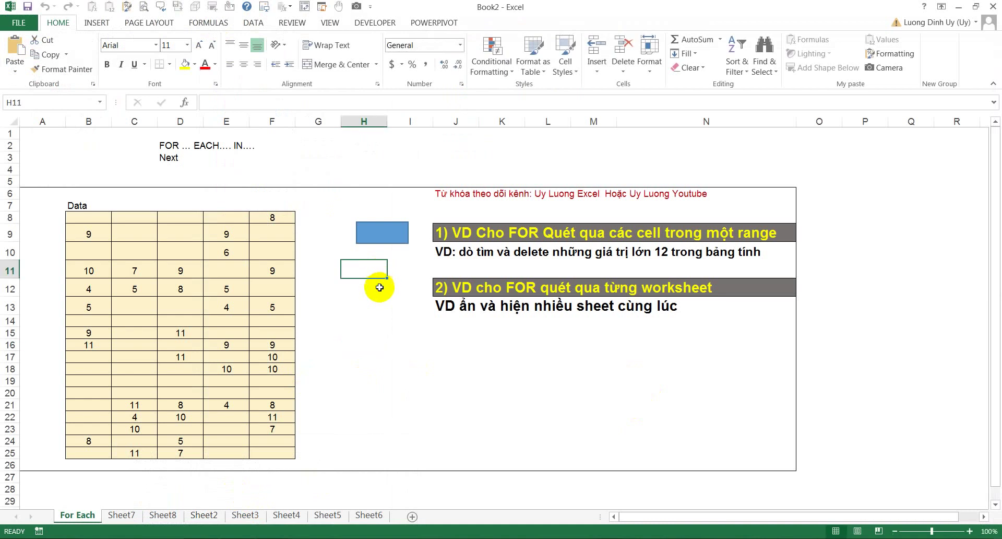
pyautogui.click(97, 23)
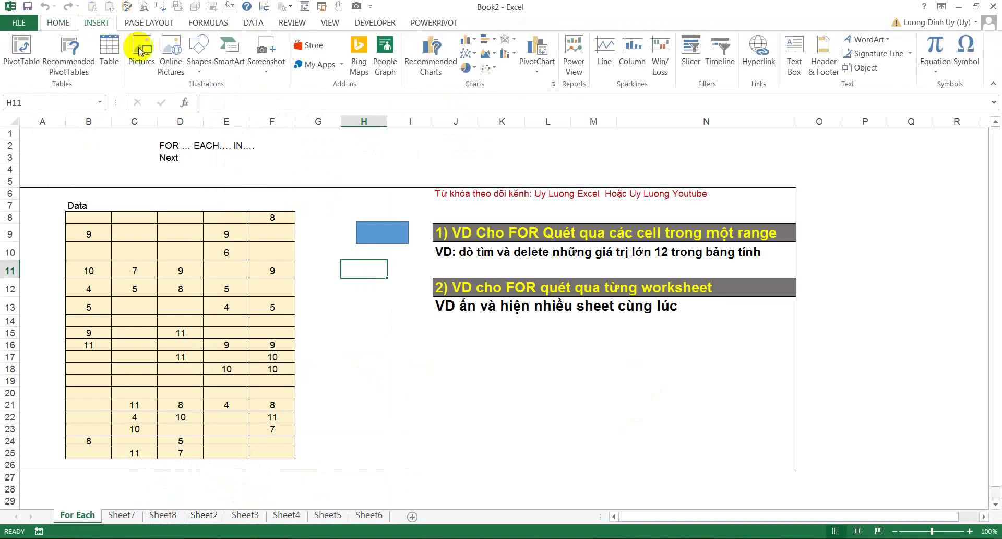
pyautogui.click(199, 53)
pyautogui.click(223, 96)
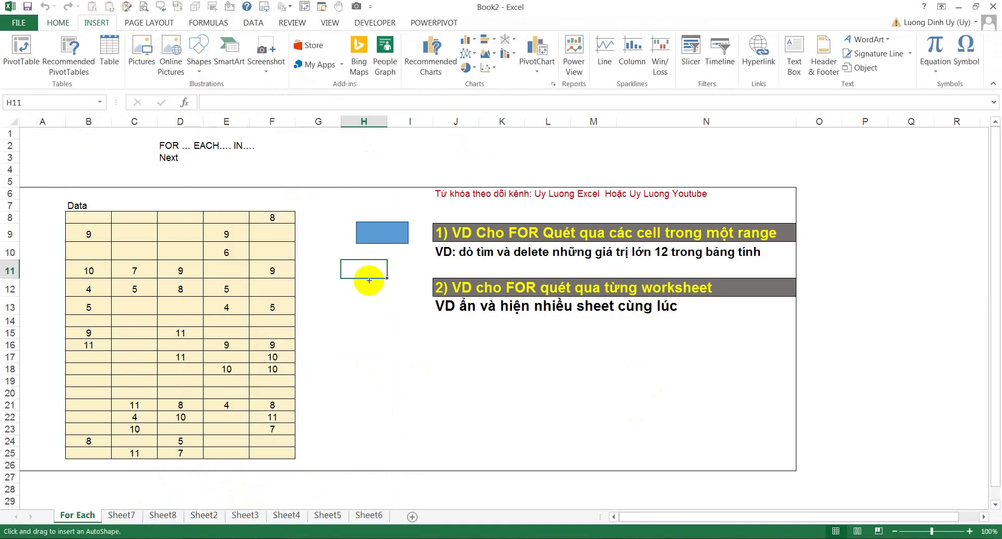
pyautogui.moveTo(368, 274)
pyautogui.mouseDown()
pyautogui.moveTo(415, 302)
pyautogui.moveTo(384, 291)
pyautogui.mouseUp()
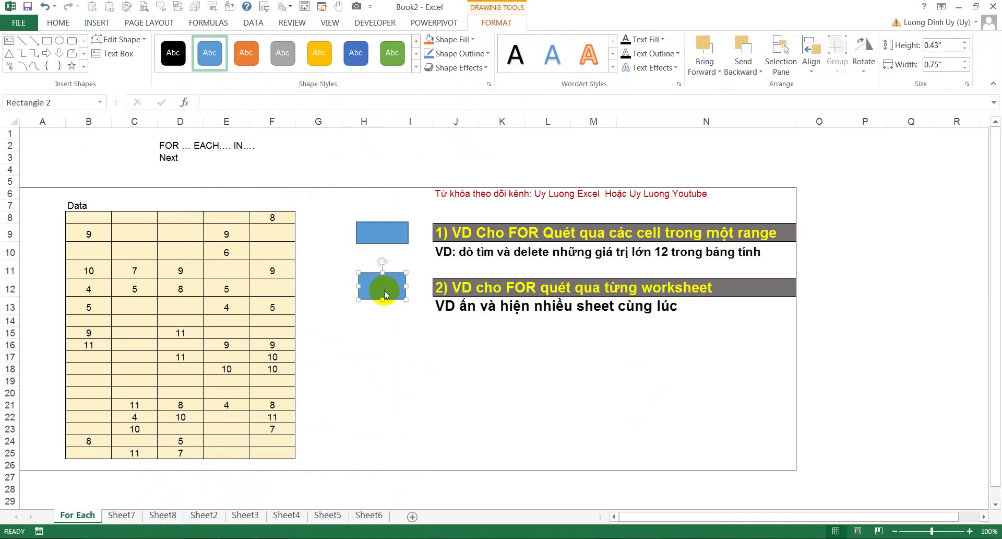
# Label the new rectangle 'Hide'
pyautogui.rightClick(386, 295)
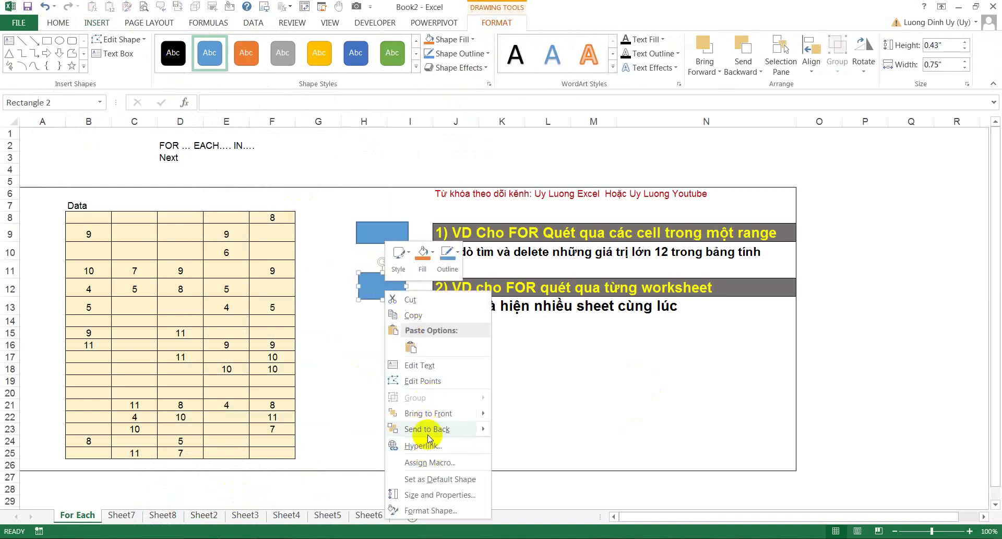
pyautogui.click(423, 367)
pyautogui.write('Hide sheet')
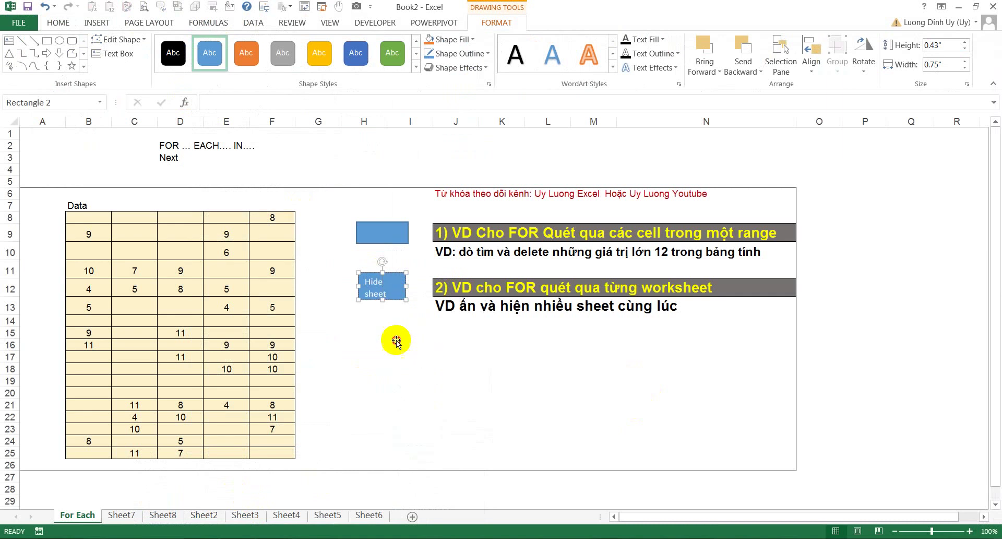
pyautogui.click(400, 321)
pyautogui.click(378, 288)
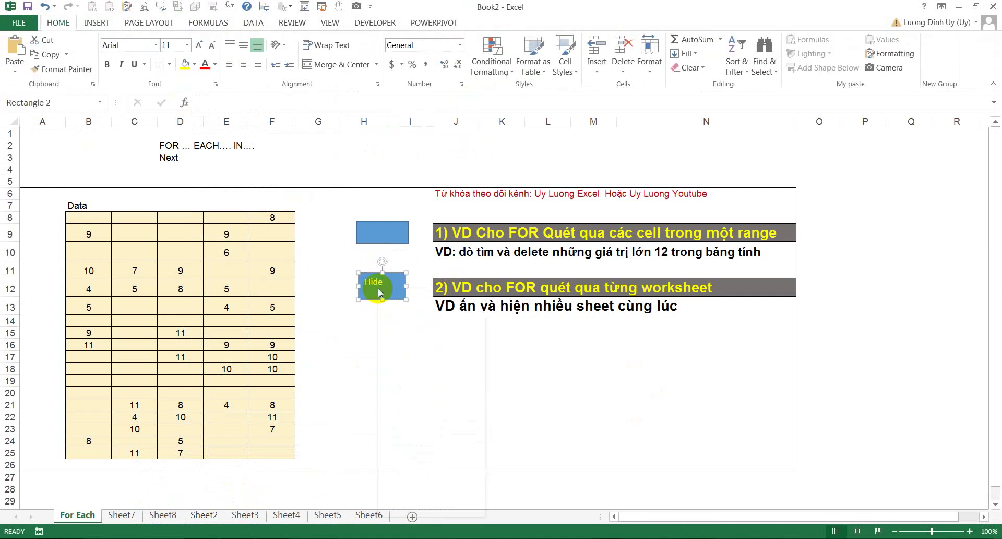
pyautogui.rightClick(378, 288)
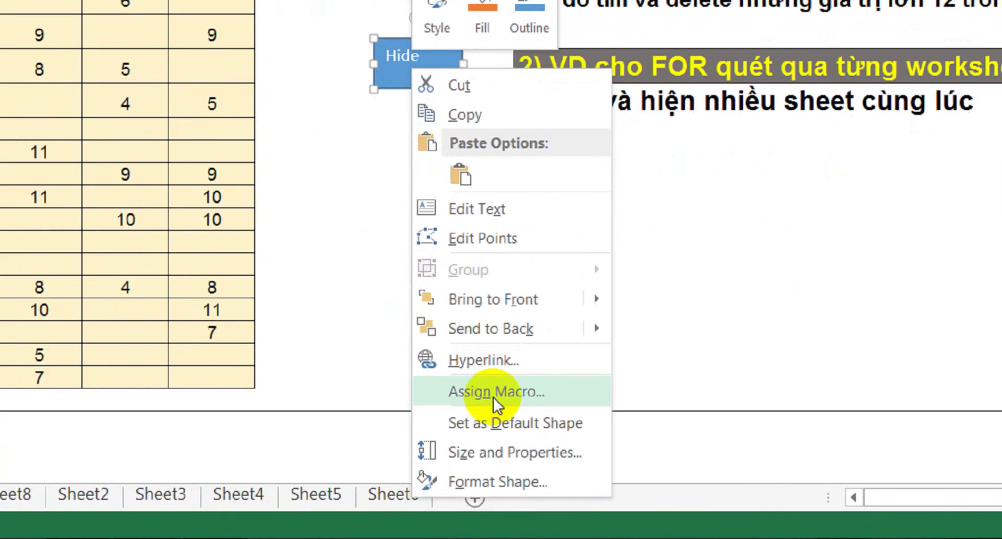
# Assign the hide macro to the Hide rectangle
pyautogui.click(493, 392)
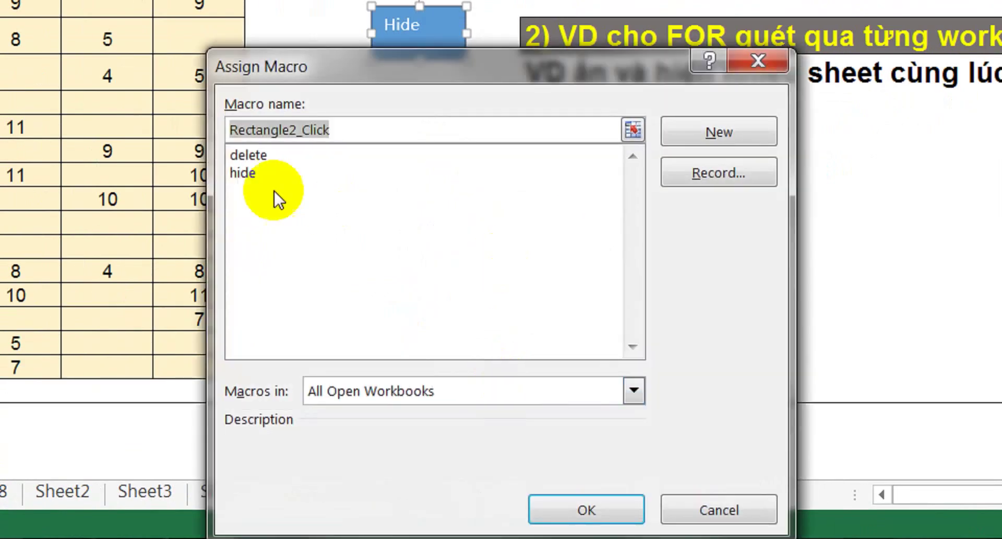
pyautogui.click(244, 173)
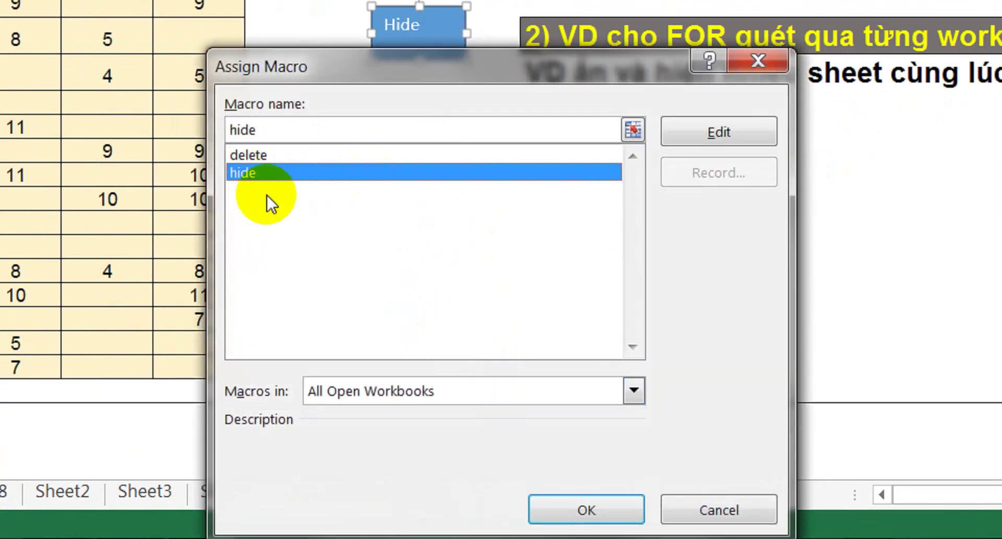
pyautogui.click(572, 502)
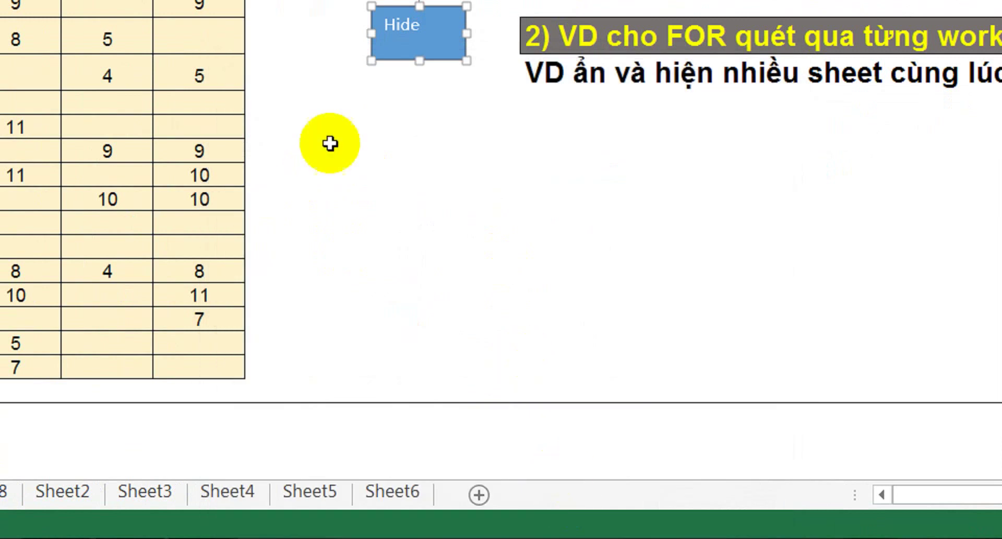
pyautogui.scroll(2, 245, 105)
pyautogui.click(244, 126)
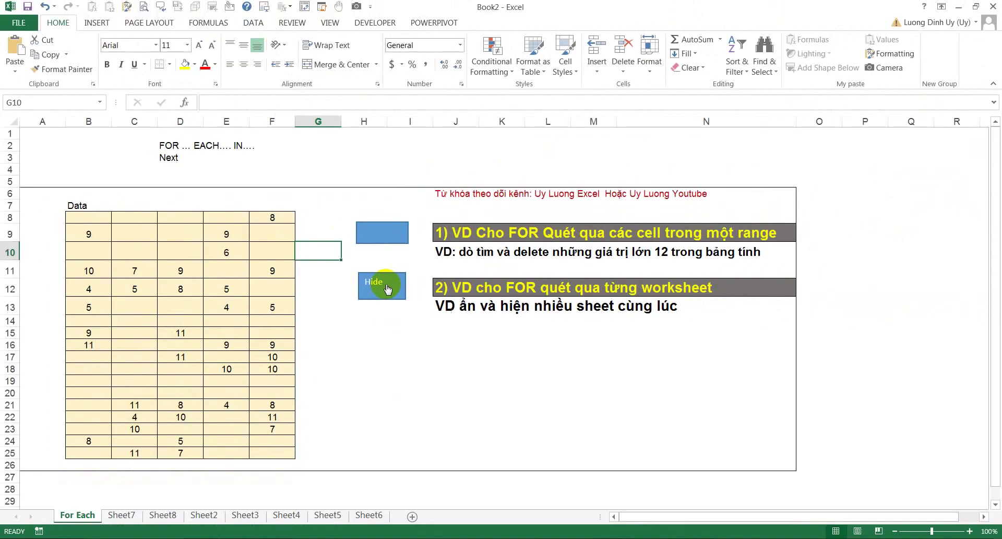
# Run the Hide button so only the For Each sheet stays visible
pyautogui.click(388, 288)
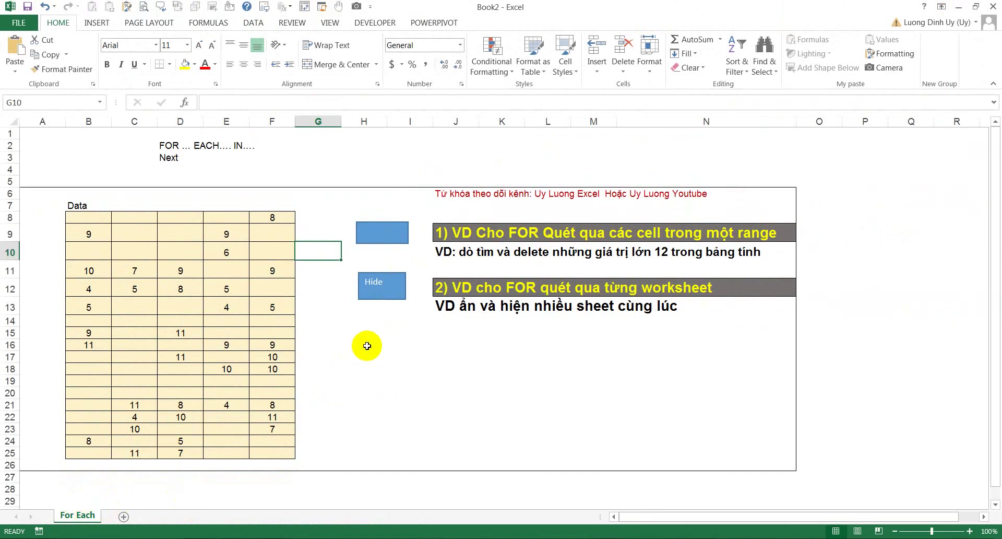
# Duplicate the hide macro below itself and rename the copy to show
pyautogui.click(342, 479)
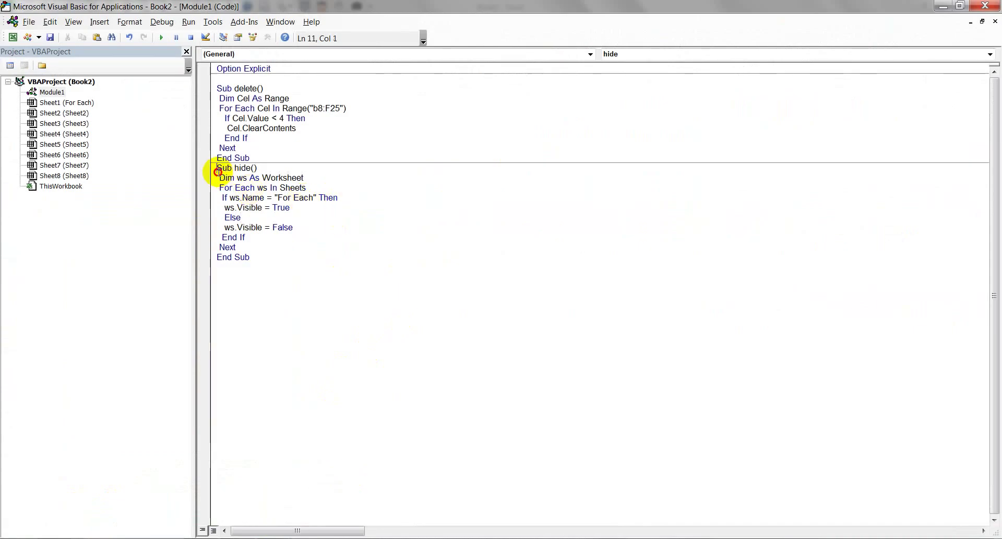
pyautogui.moveTo(218, 171); pyautogui.dragTo(261, 266)
pyautogui.hotkey('ctrl', 'c')
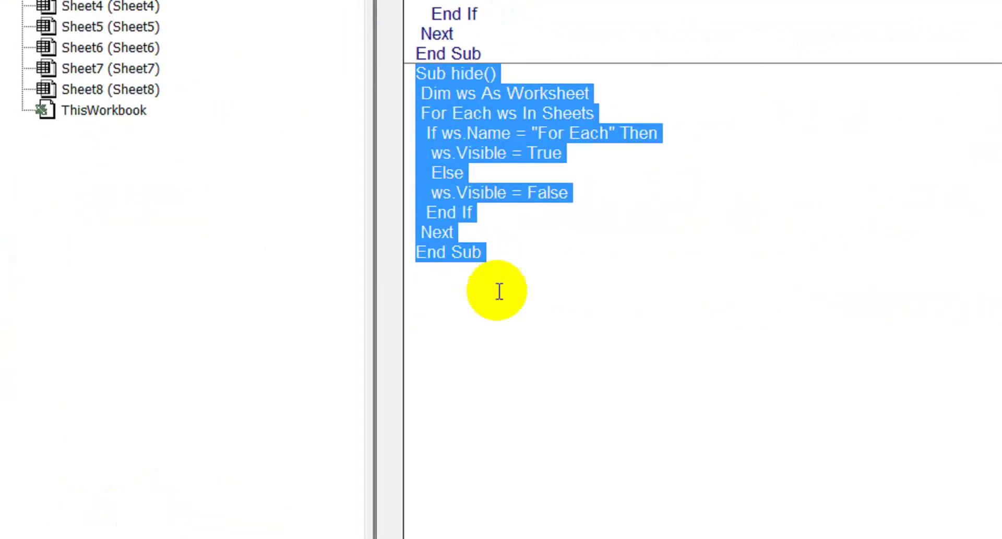
pyautogui.click(455, 316)
pyautogui.hotkey('ctrl', 'v')
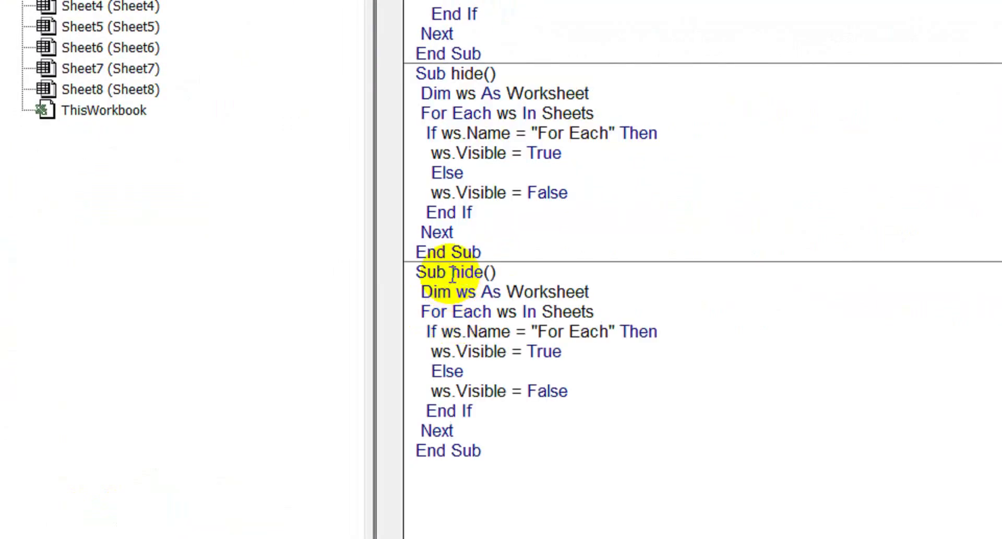
pyautogui.doubleClick(473, 272)
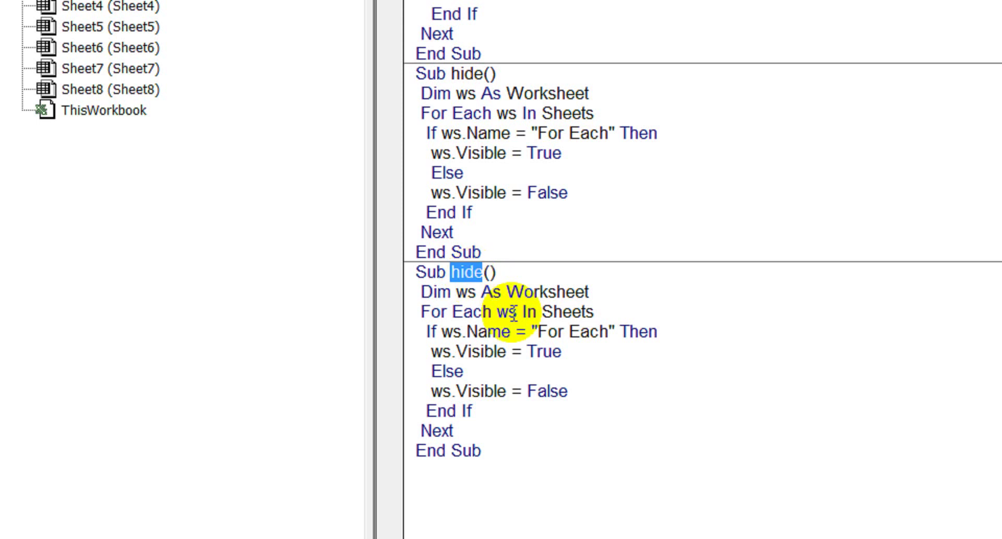
pyautogui.write('show')
# Delete the If … End If block from the show macro's loop
pyautogui.click(582, 363)
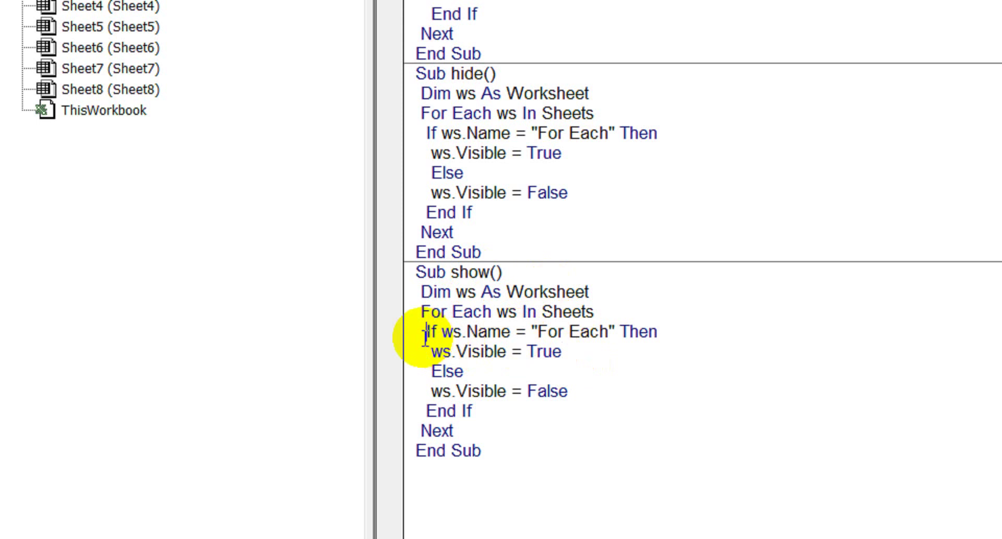
pyautogui.click(536, 351)
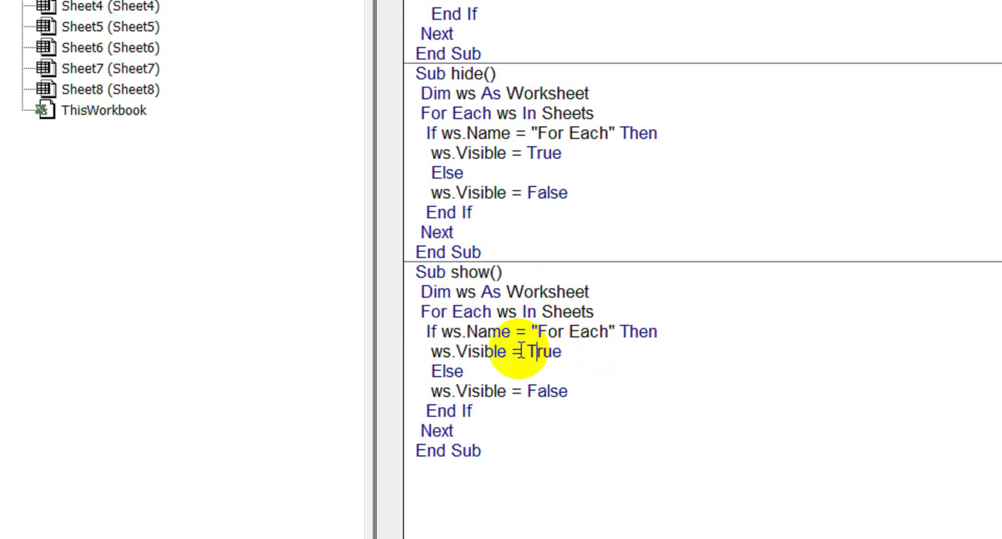
pyautogui.moveTo(425, 331); pyautogui.dragTo(597, 387)
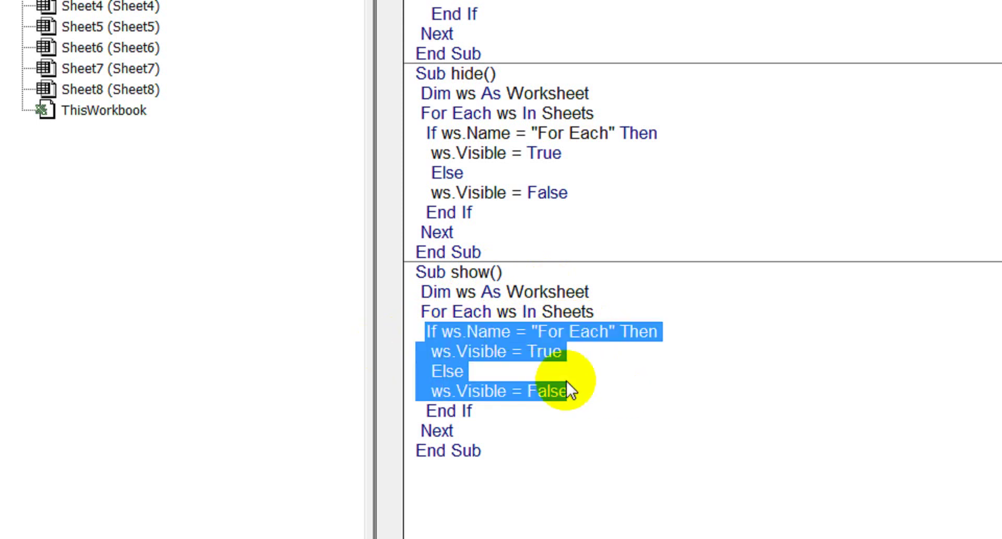
pyautogui.click(458, 394)
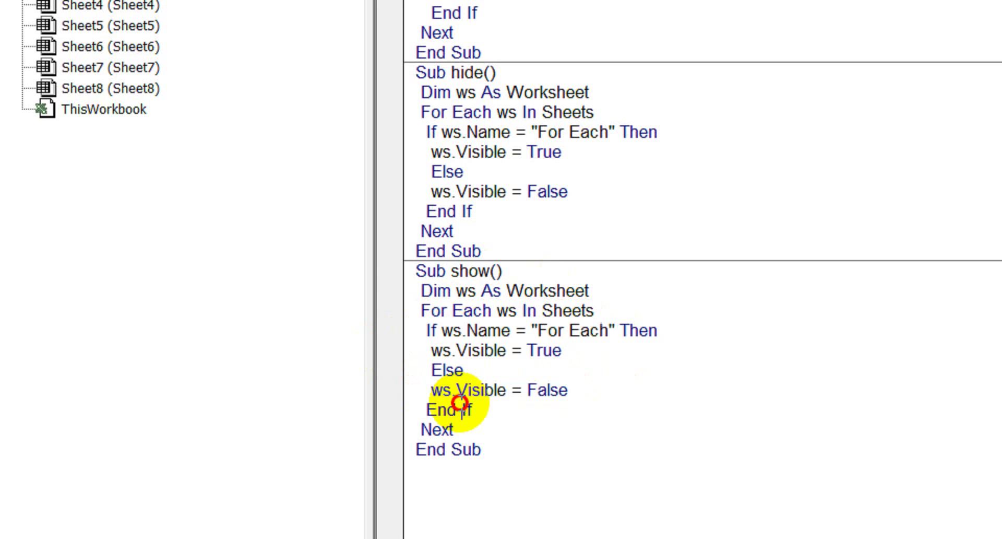
pyautogui.moveTo(429, 329); pyautogui.dragTo(521, 403)
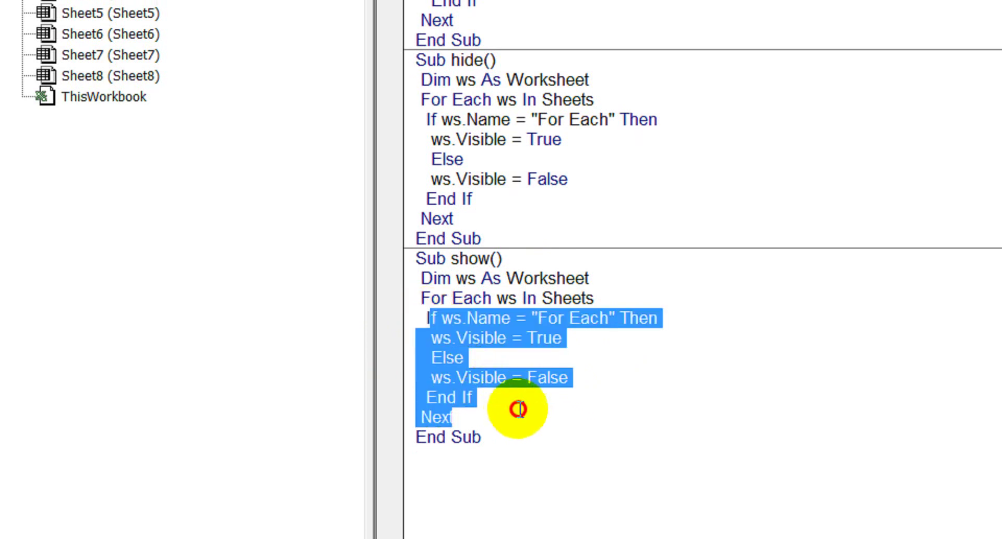
pyautogui.press('Delete')
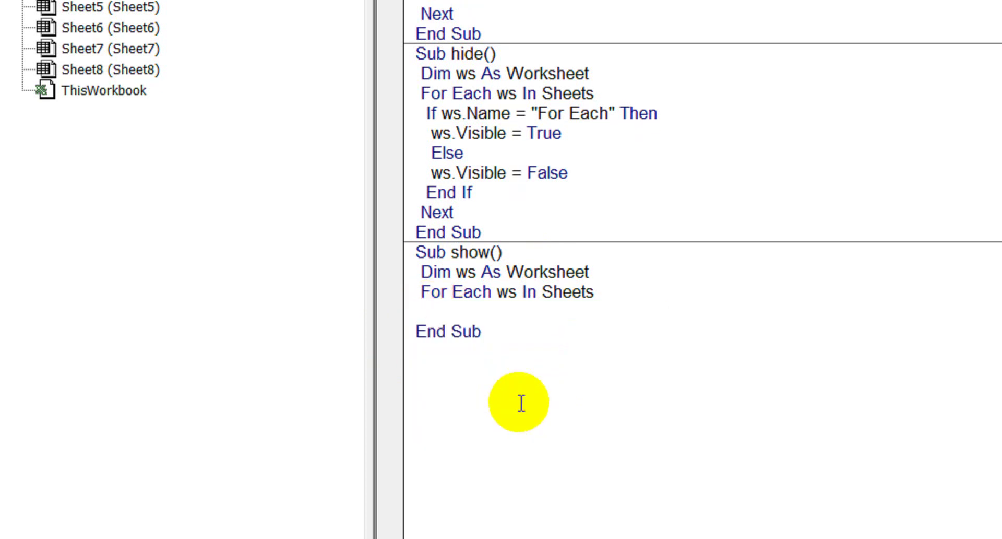
# Put ws.Visible = True inside the show macro's For Each loop
pyautogui.press('Return')
pyautogui.write('ws')
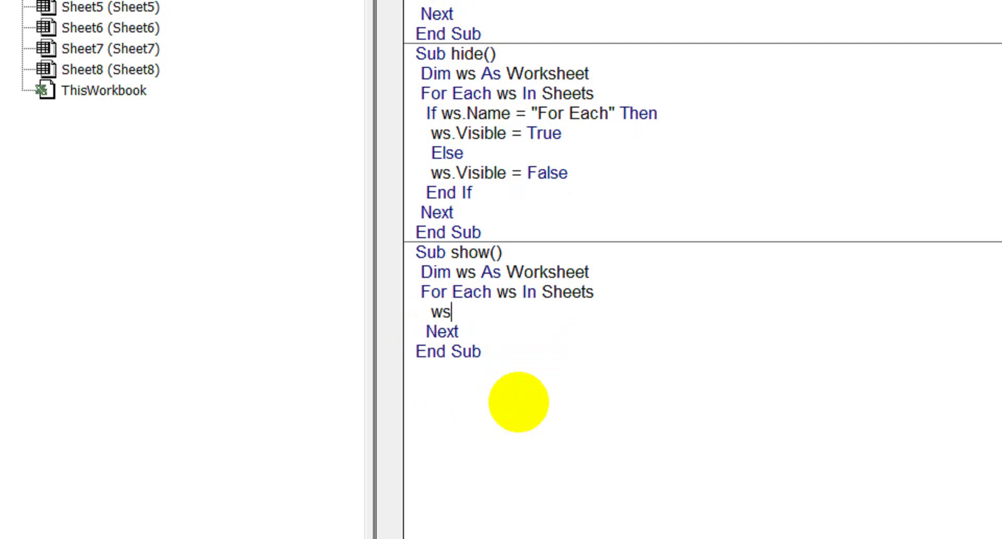
pyautogui.write('.vis')
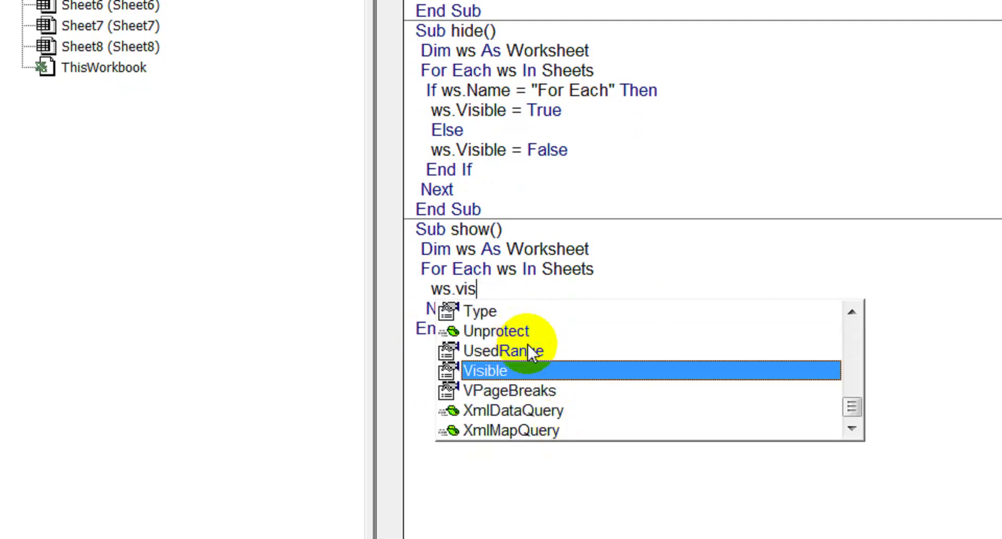
pyautogui.doubleClick(494, 376)
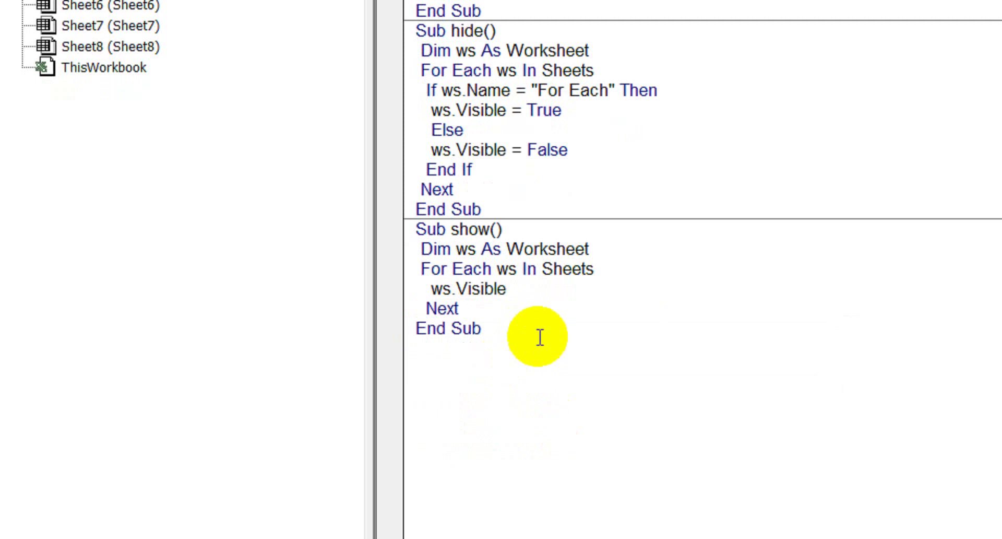
pyautogui.write('=true')
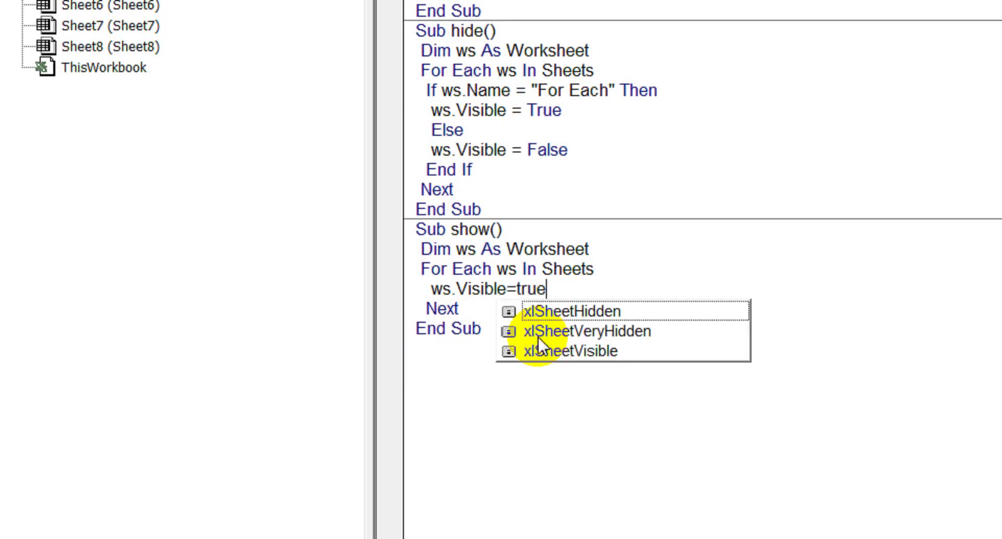
pyautogui.click(558, 383)
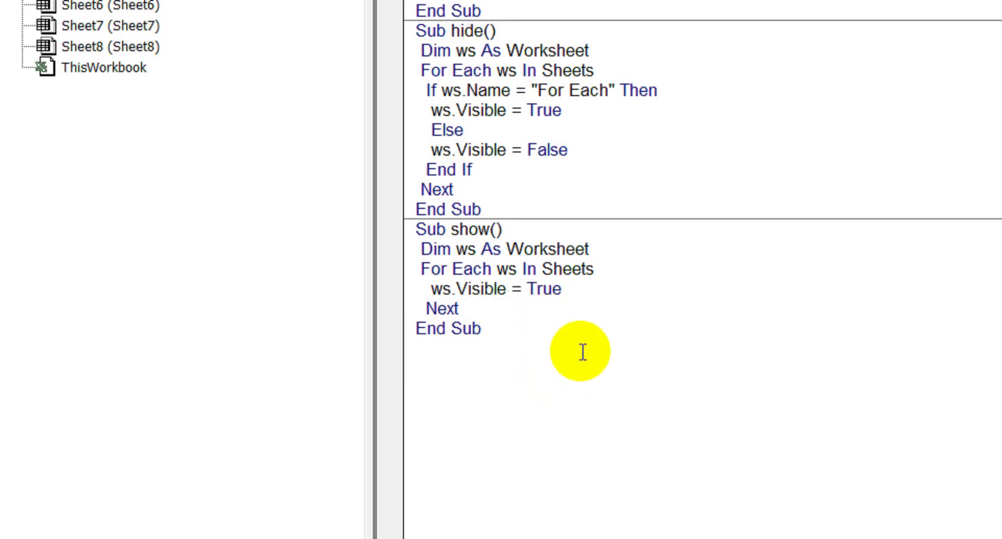
pyautogui.moveTo(451, 229); pyautogui.dragTo(527, 230)
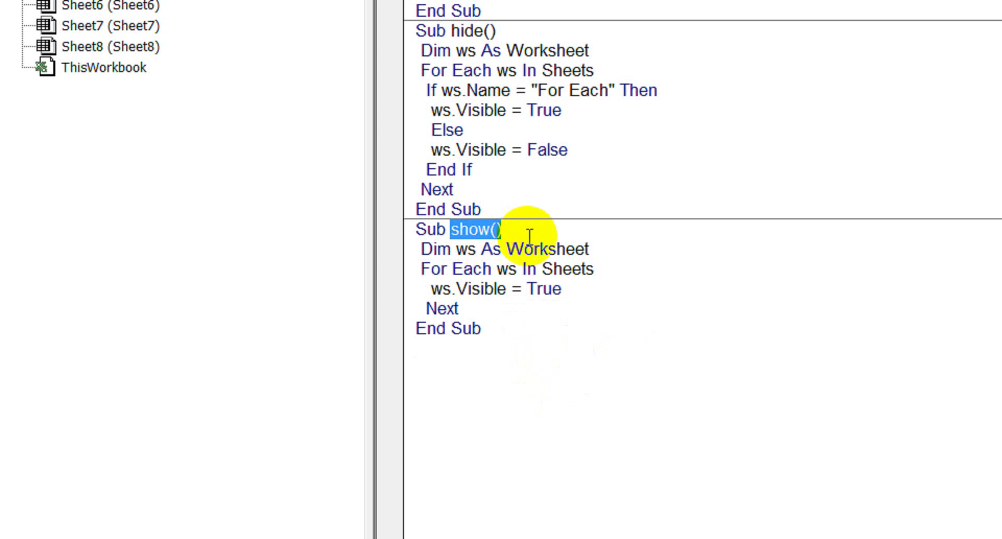
pyautogui.click(489, 308)
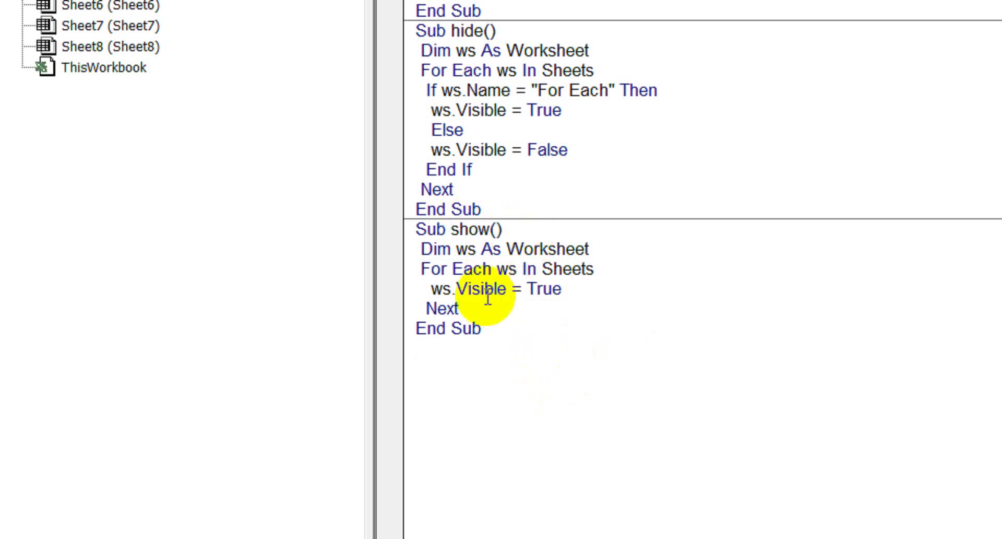
# Draw an oval shape below the Hide button on the For Each sheet
pyautogui.moveTo(546, 522)
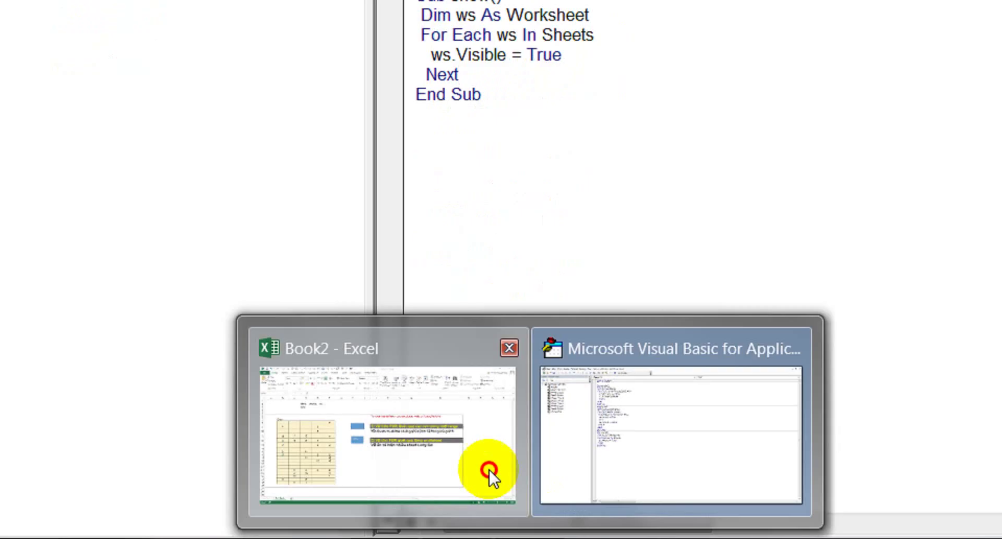
pyautogui.click(487, 472)
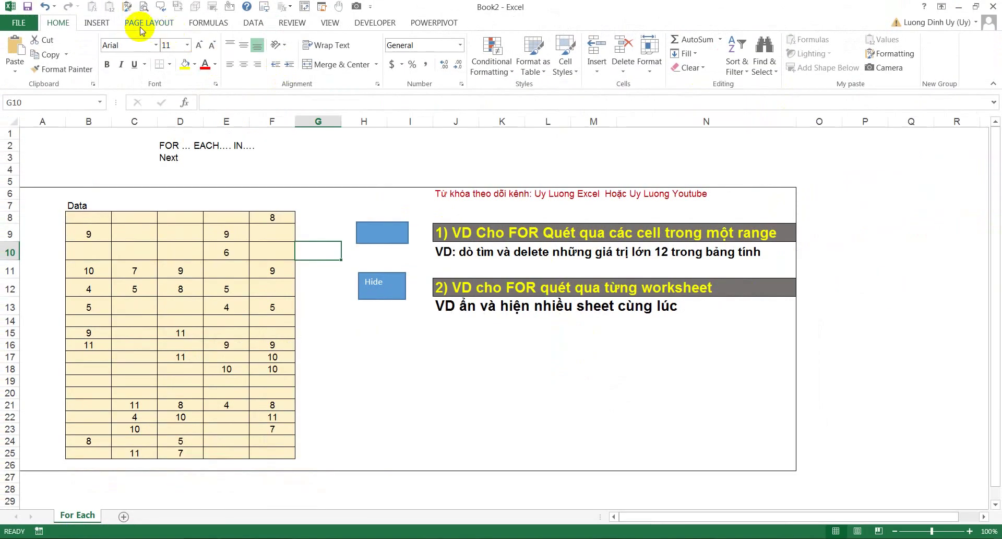
pyautogui.click(101, 23)
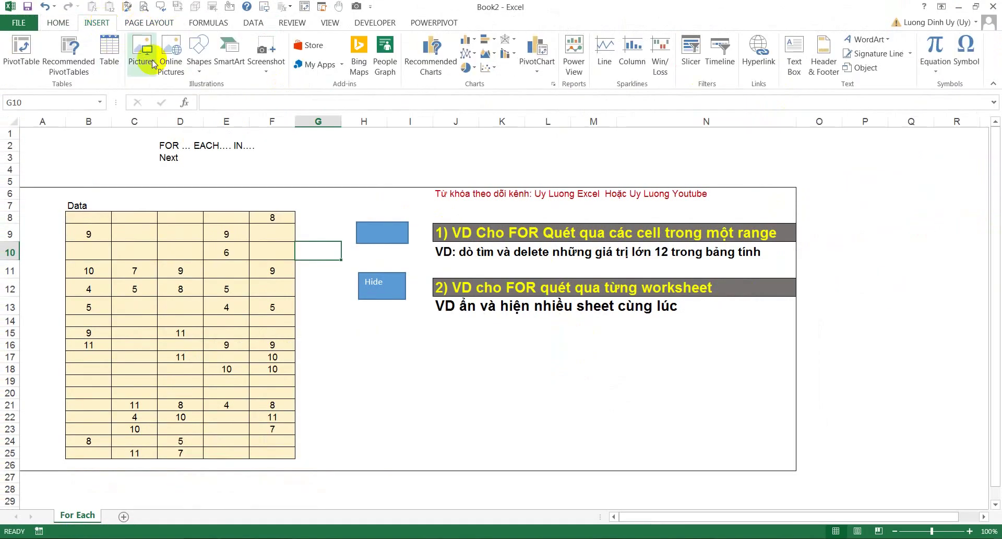
pyautogui.click(198, 52)
pyautogui.click(240, 99)
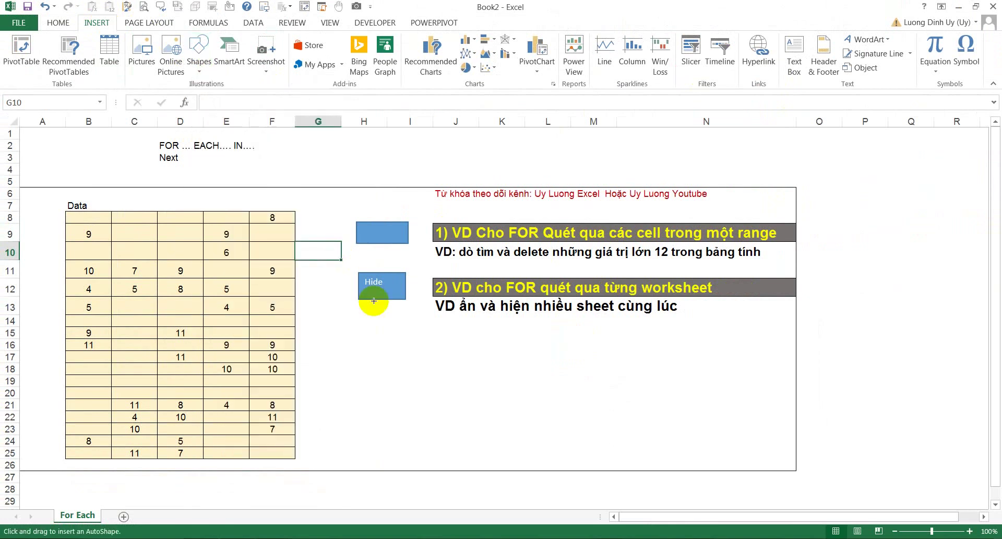
pyautogui.moveTo(366, 313); pyautogui.dragTo(397, 341)
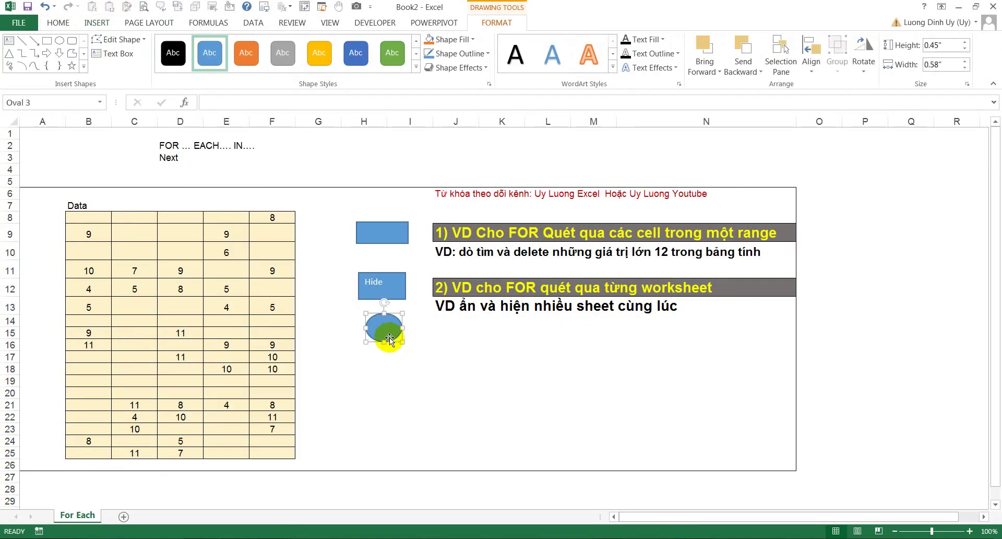
# Assign the show macro to the oval
pyautogui.rightClick(388, 336)
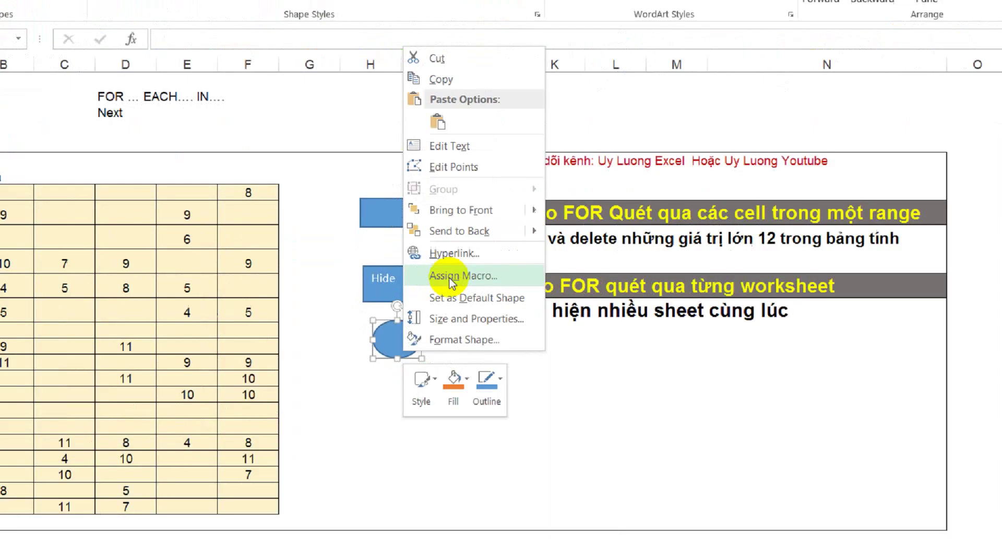
pyautogui.click(452, 277)
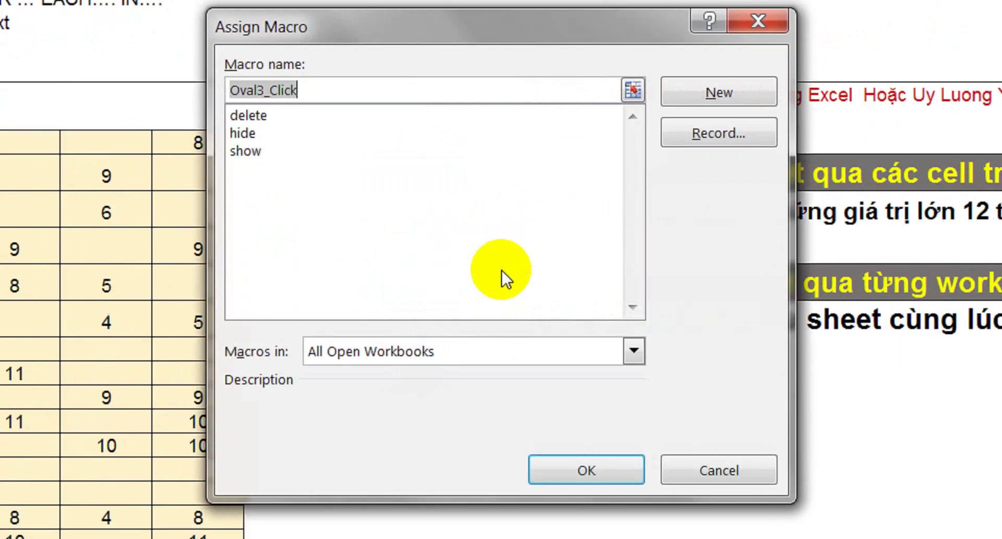
pyautogui.click(252, 153)
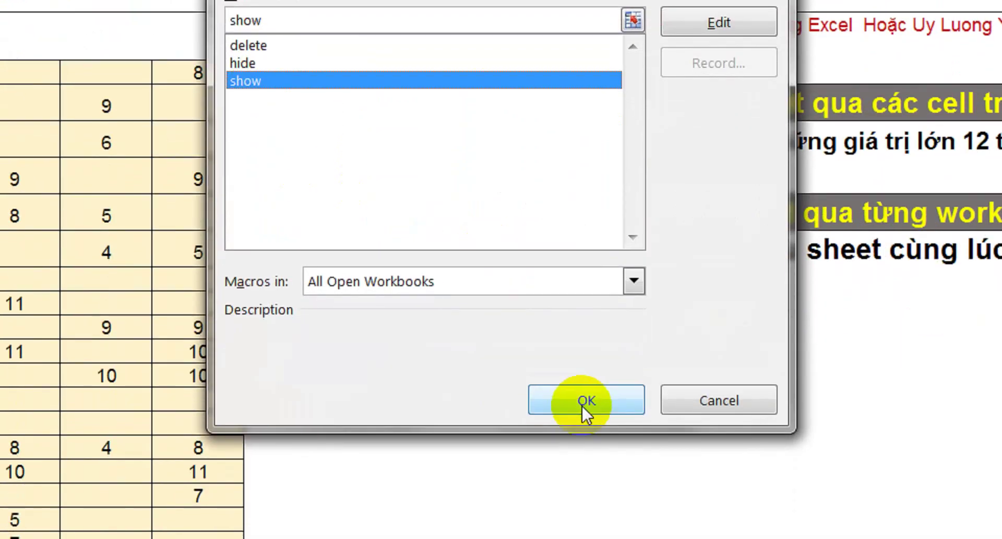
pyautogui.click(586, 469)
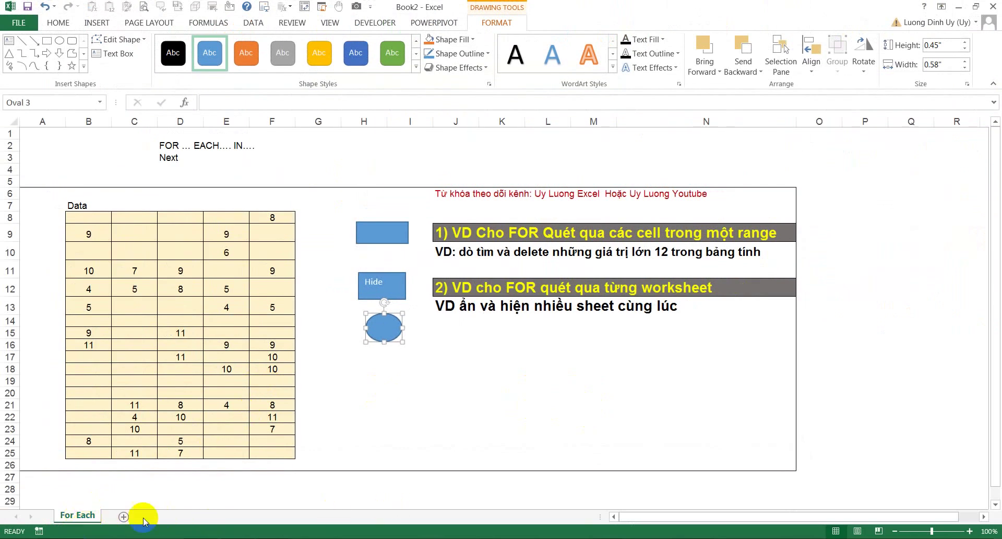
pyautogui.click(387, 365)
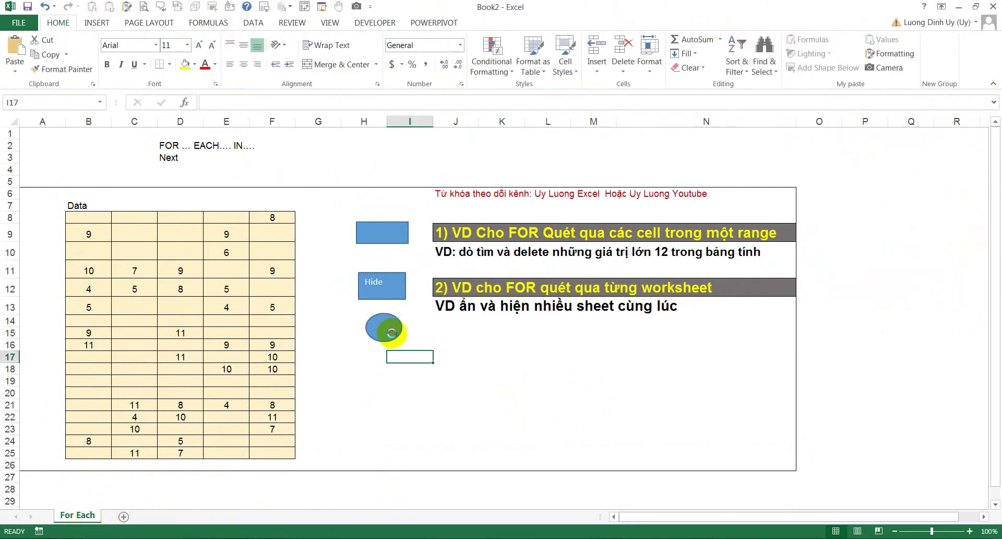
# Test the oval and Hide buttons, ending with all sheets unhidden on For Each
pyautogui.click(392, 333)
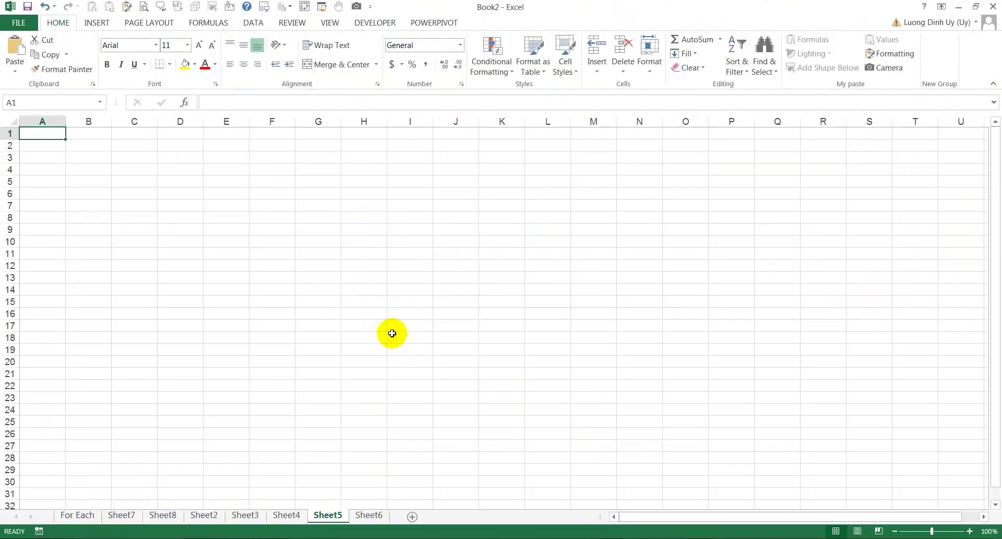
pyautogui.click(99, 523)
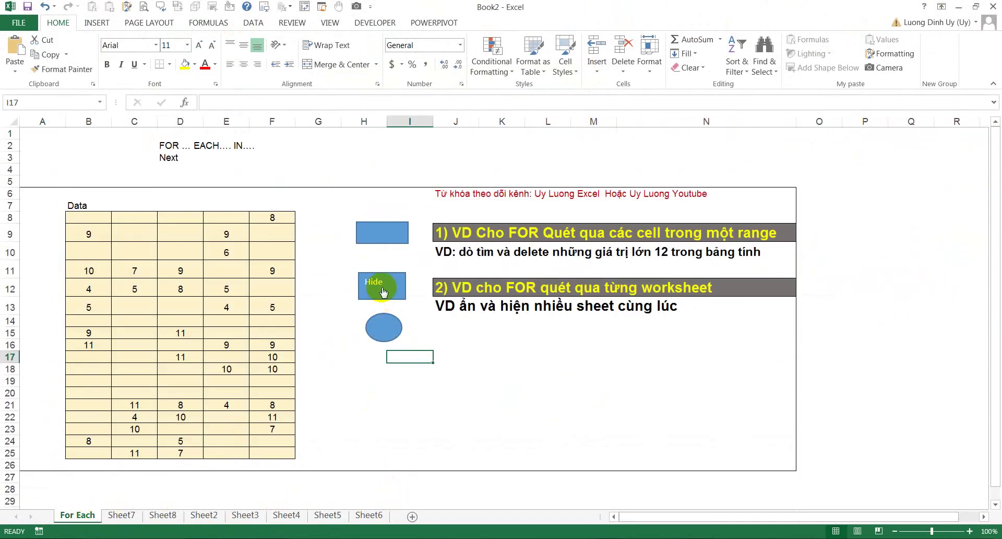
pyautogui.click(382, 291)
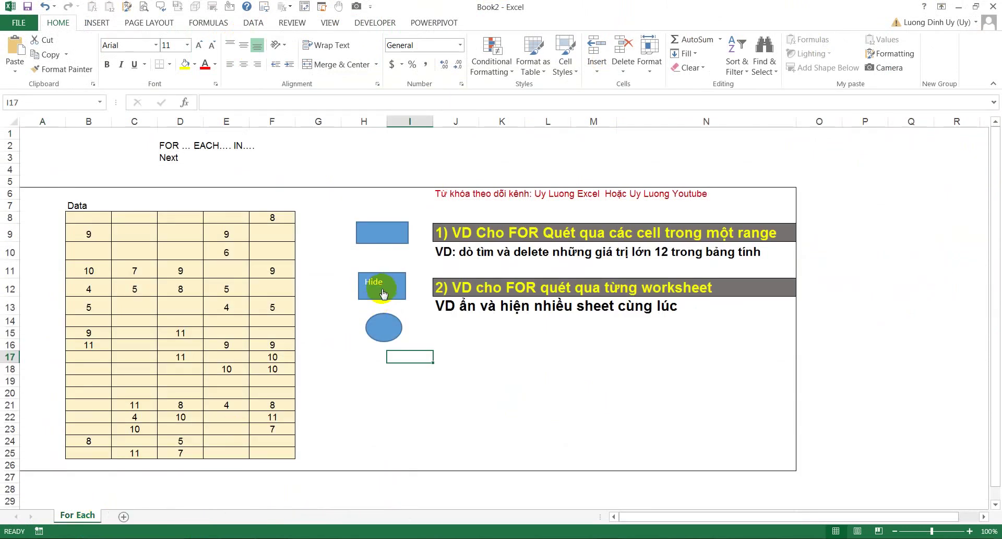
pyautogui.click(384, 325)
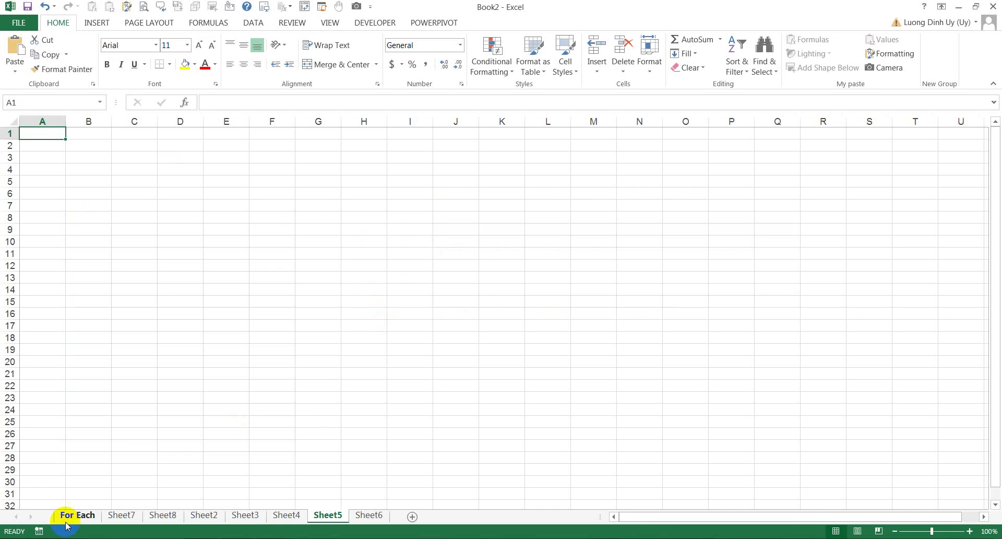
pyautogui.click(76, 514)
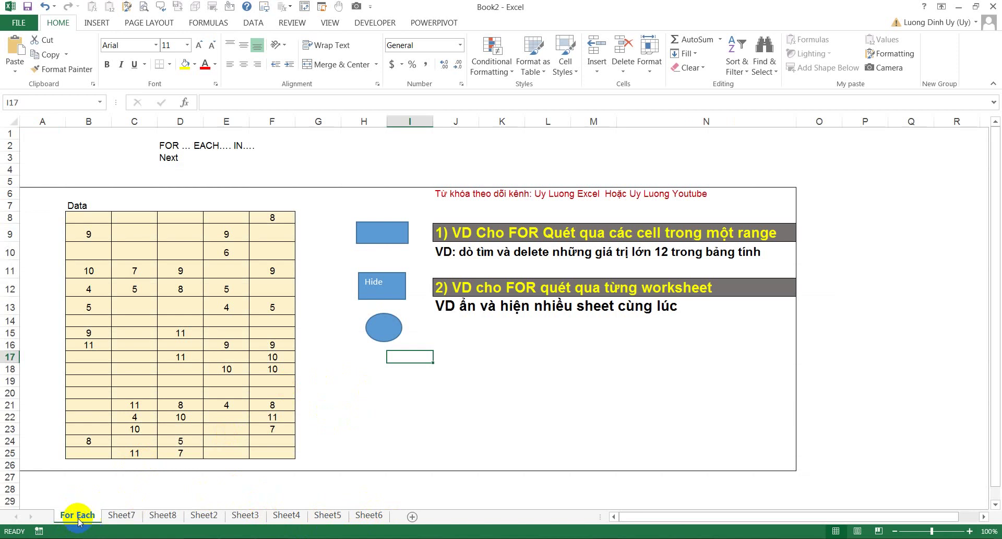
# Add Sheets("For each").Select after the show macro's Next line
pyautogui.hotkey('alt', 'F11')
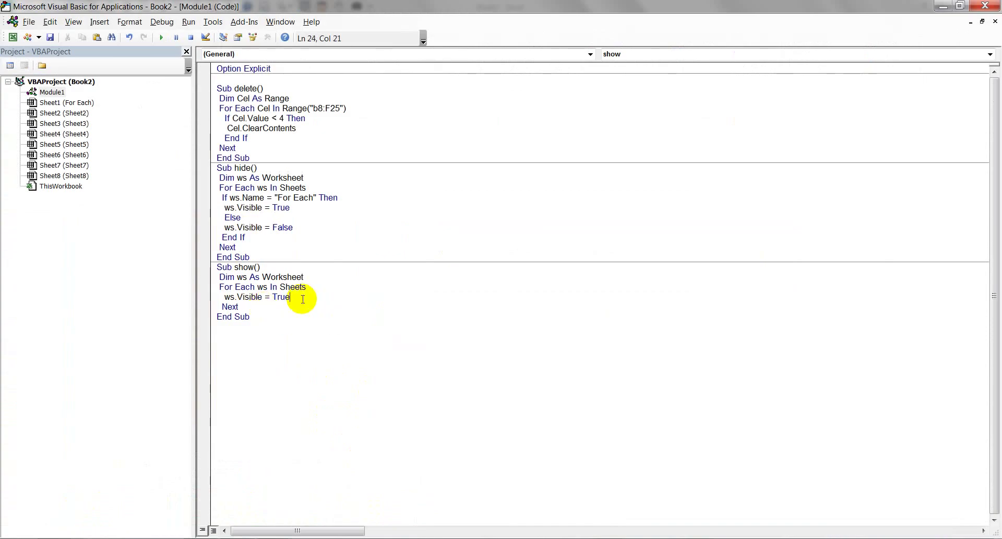
pyautogui.press('Return')
pyautogui.press('Return')
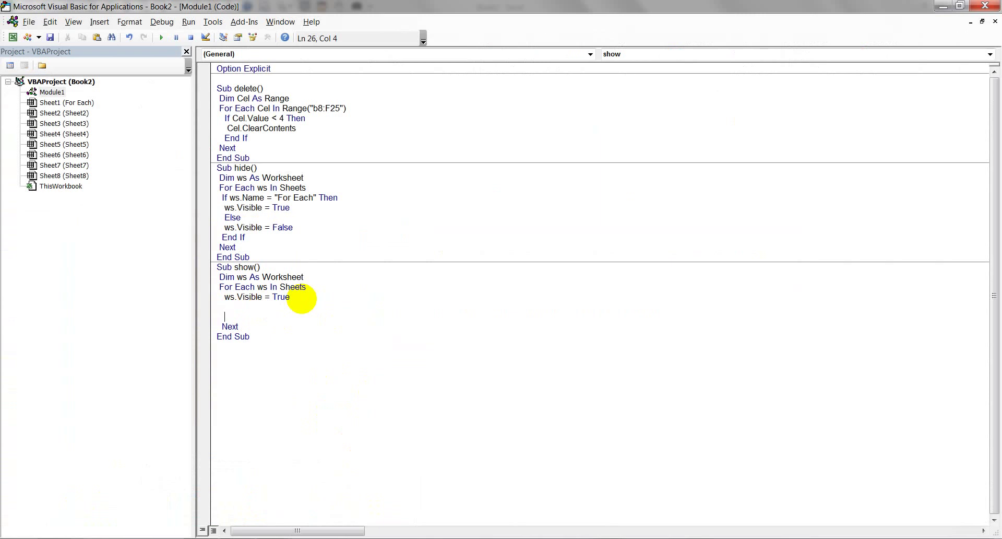
pyautogui.click(239, 317)
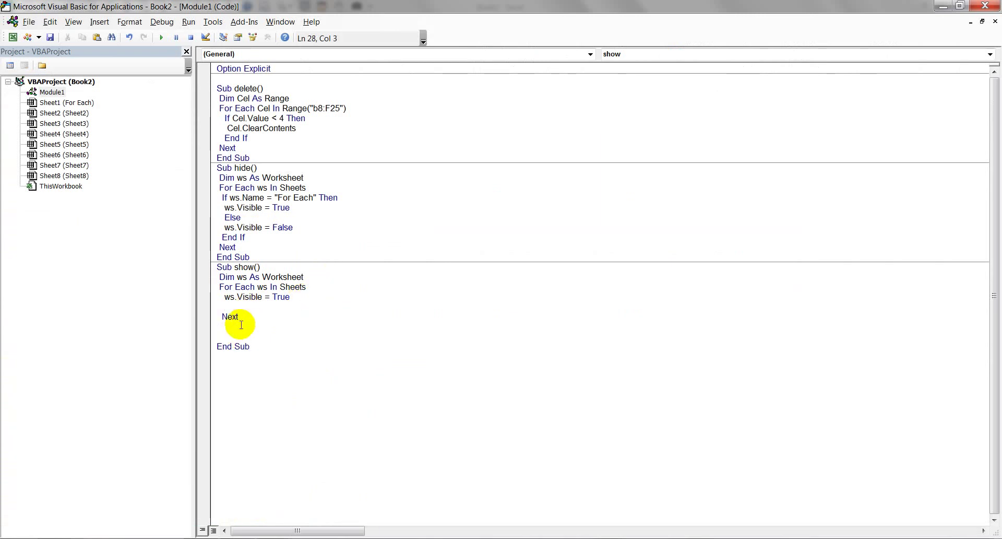
pyautogui.write('sheets')
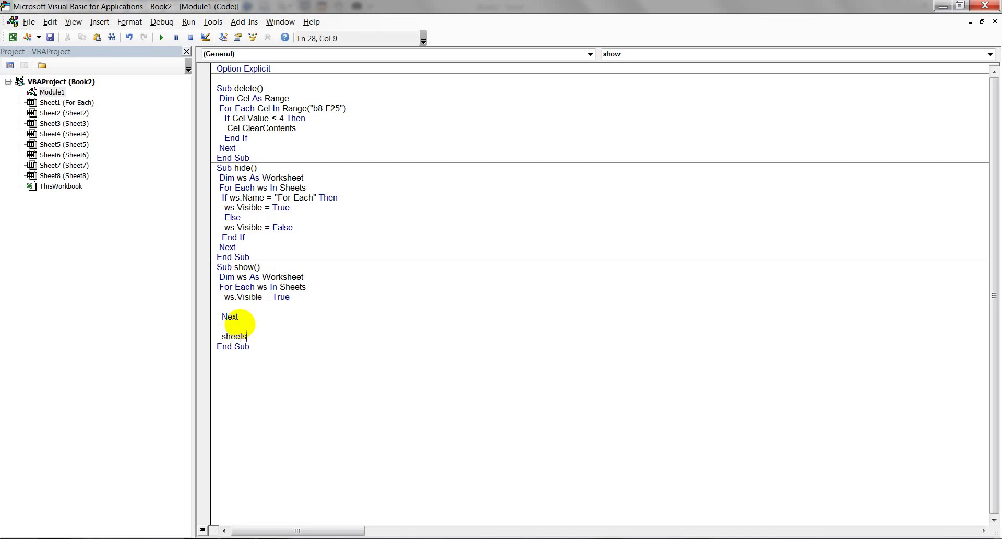
pyautogui.write('("For each')
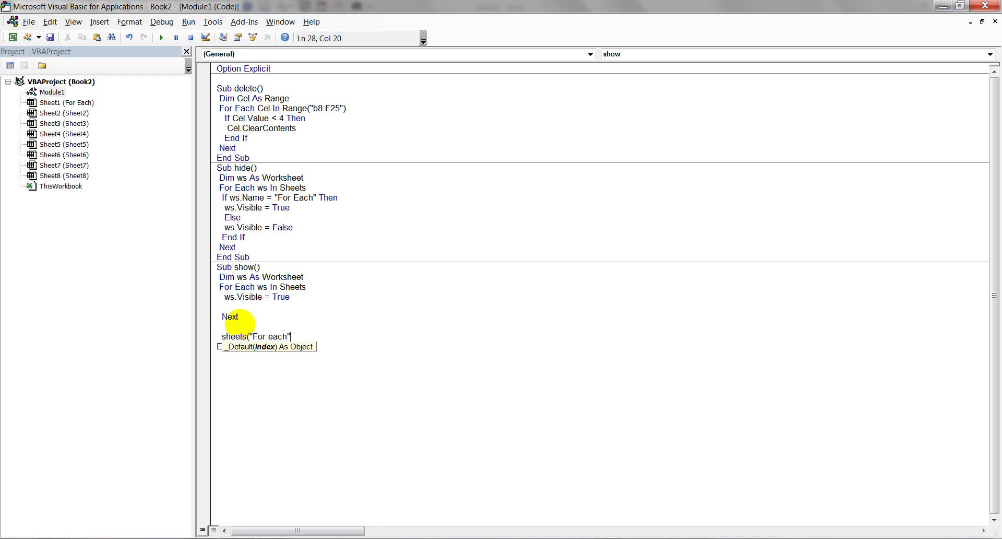
pyautogui.write(').select')
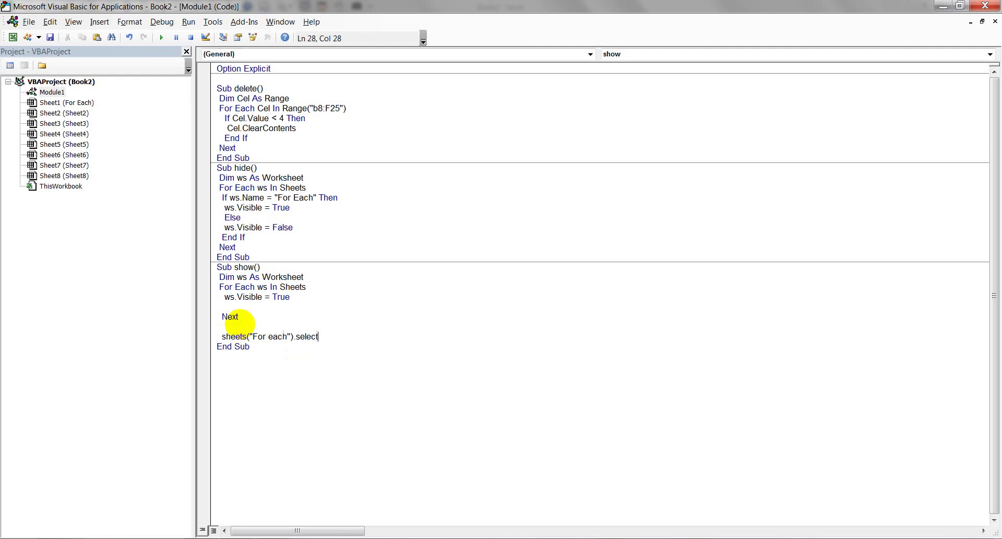
pyautogui.click(257, 389)
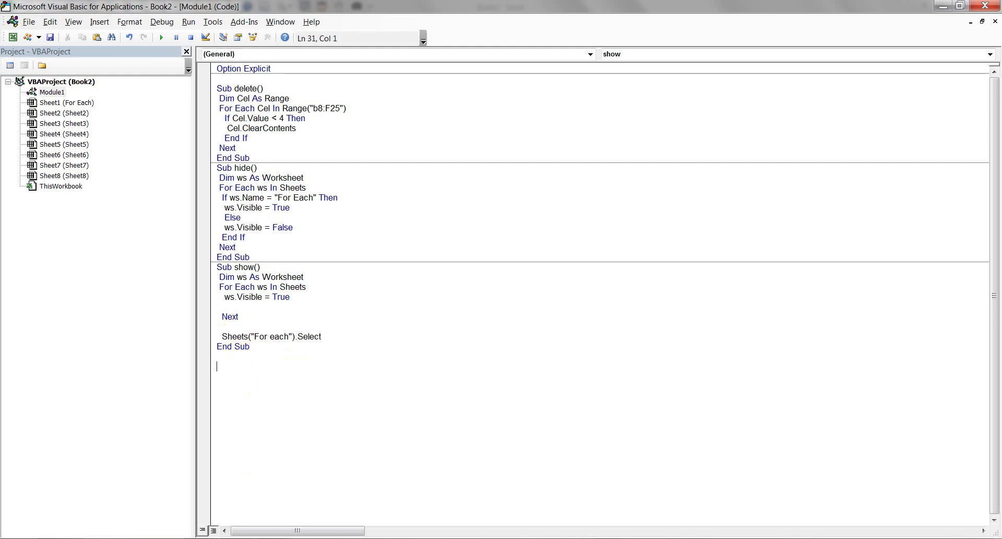
pyautogui.click(257, 485)
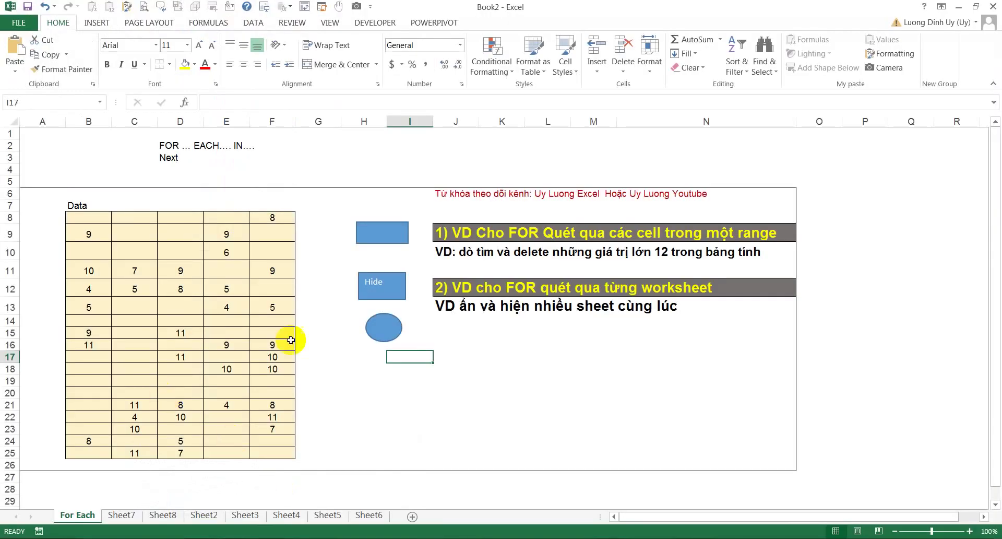
pyautogui.click(382, 293)
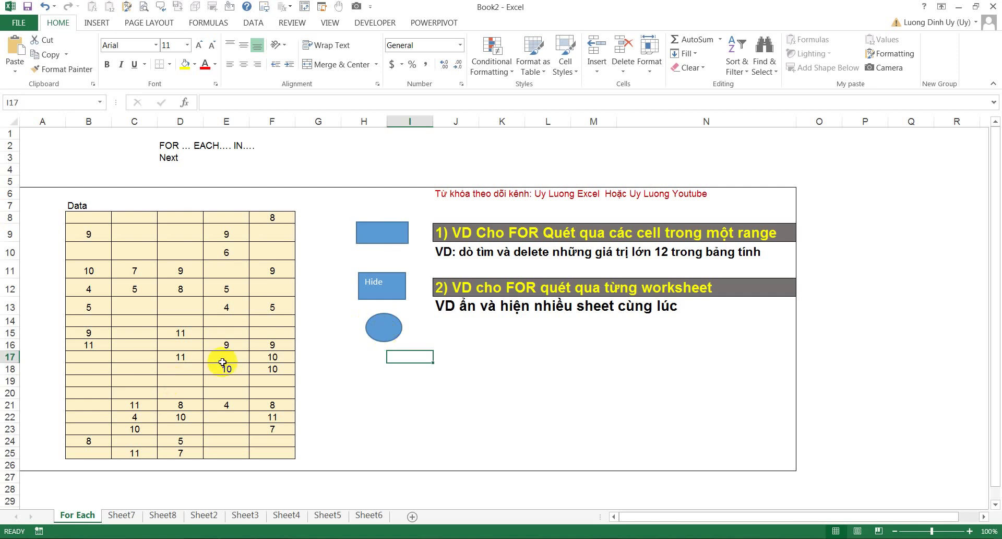
pyautogui.click(196, 392)
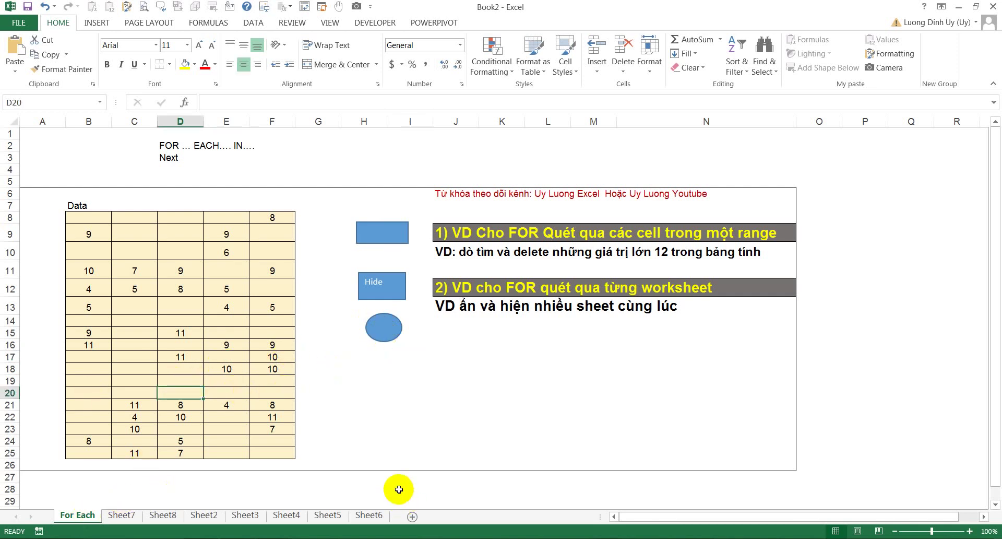
pyautogui.click(383, 294)
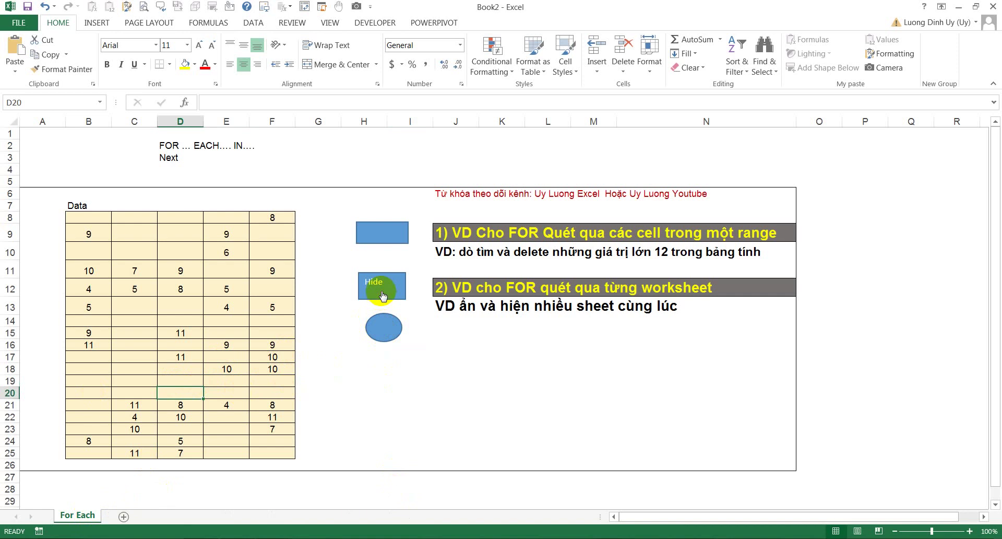
pyautogui.click(385, 333)
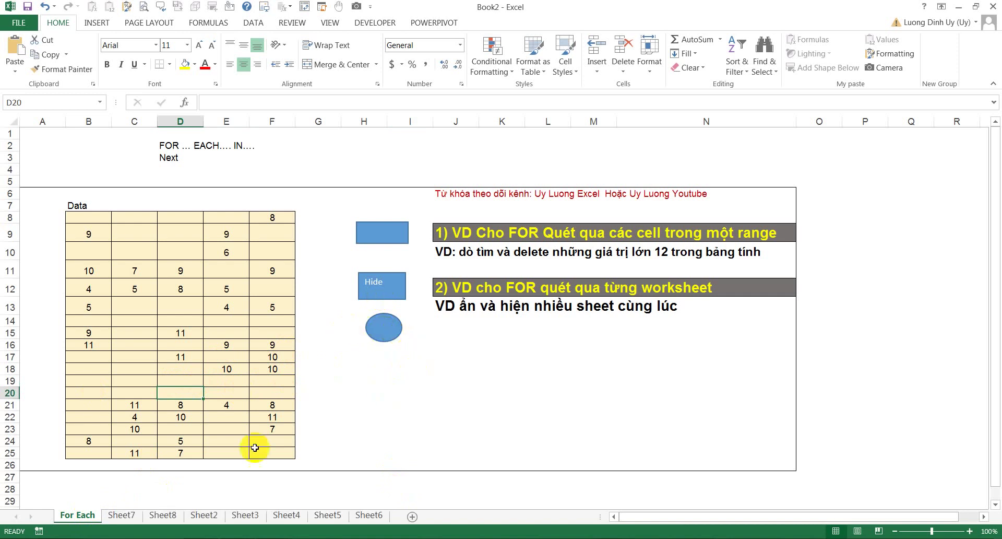
pyautogui.moveTo(274, 538)
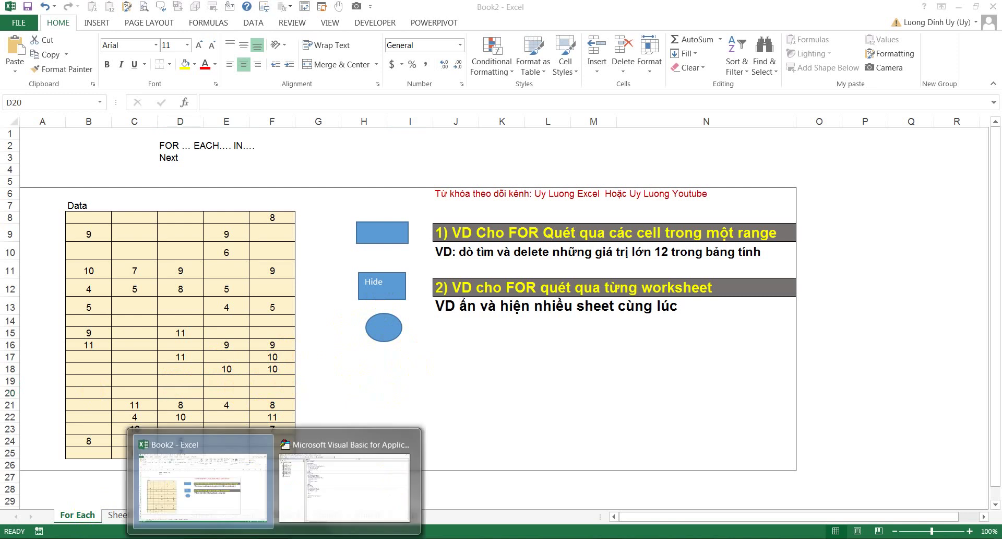
# Replace every ws in the show macro with i, giving i.Visible = True
pyautogui.click(320, 488)
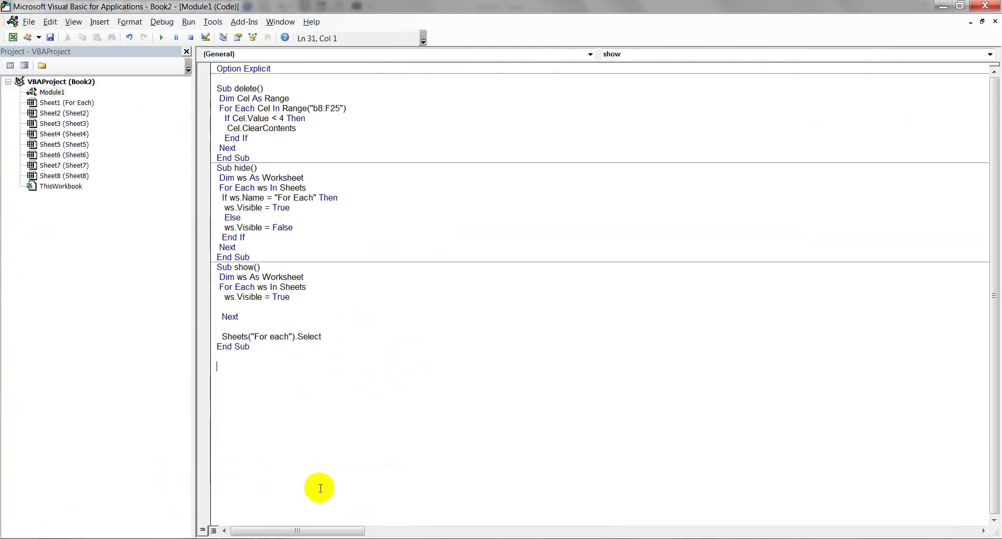
pyautogui.doubleClick(239, 288)
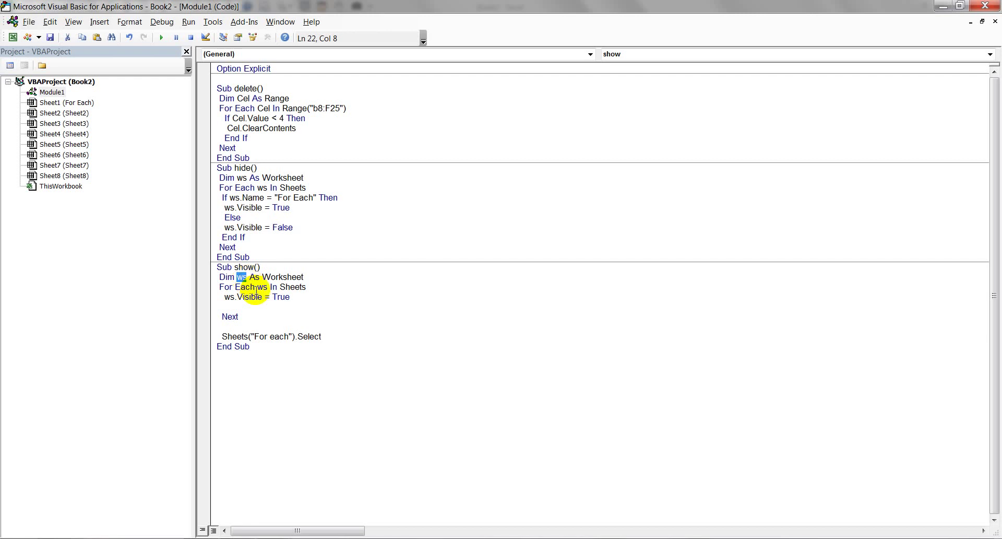
pyautogui.write('i')
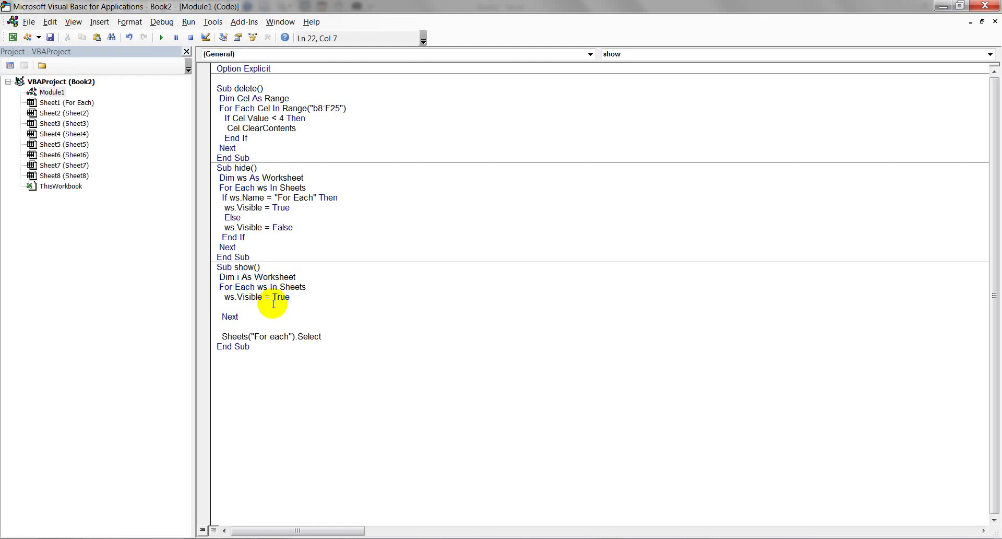
pyautogui.click(242, 278)
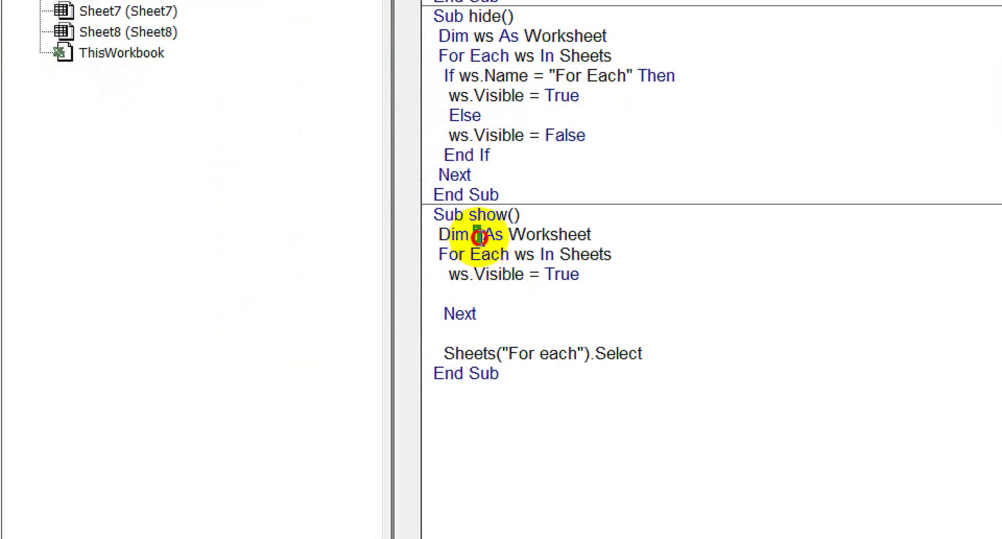
pyautogui.click(556, 234)
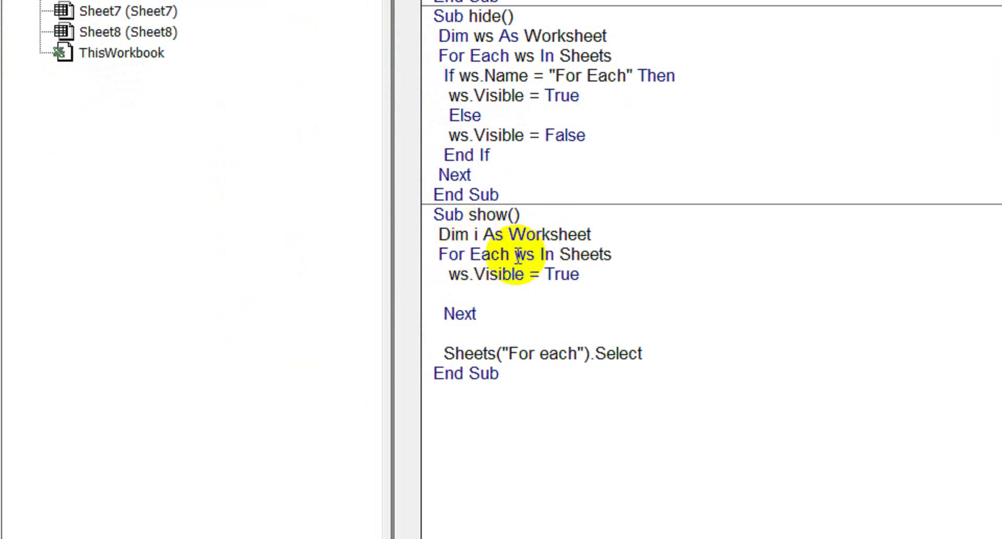
pyautogui.doubleClick(528, 256)
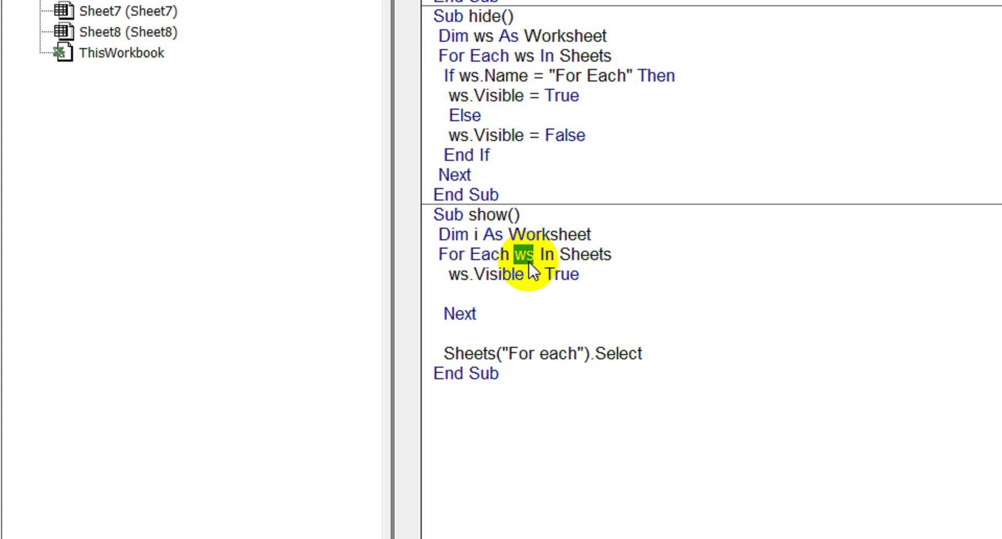
pyautogui.write('i')
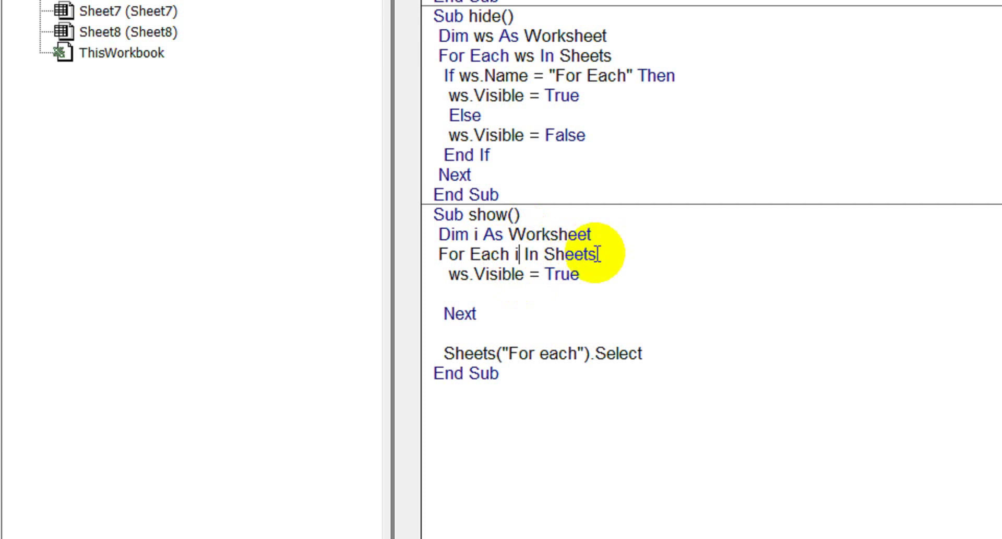
pyautogui.doubleClick(458, 271)
pyautogui.write('i')
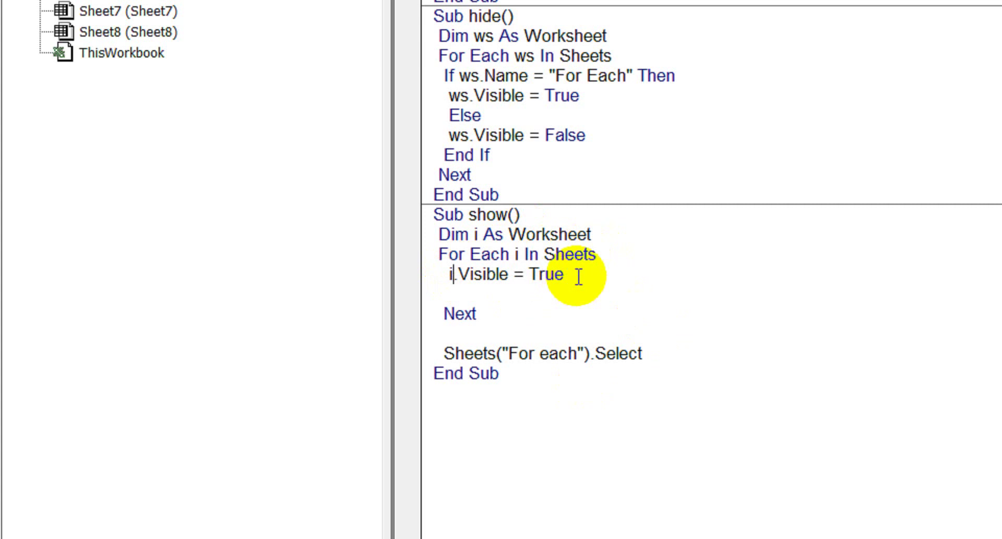
pyautogui.moveTo(272, 528)
pyautogui.click(241, 494)
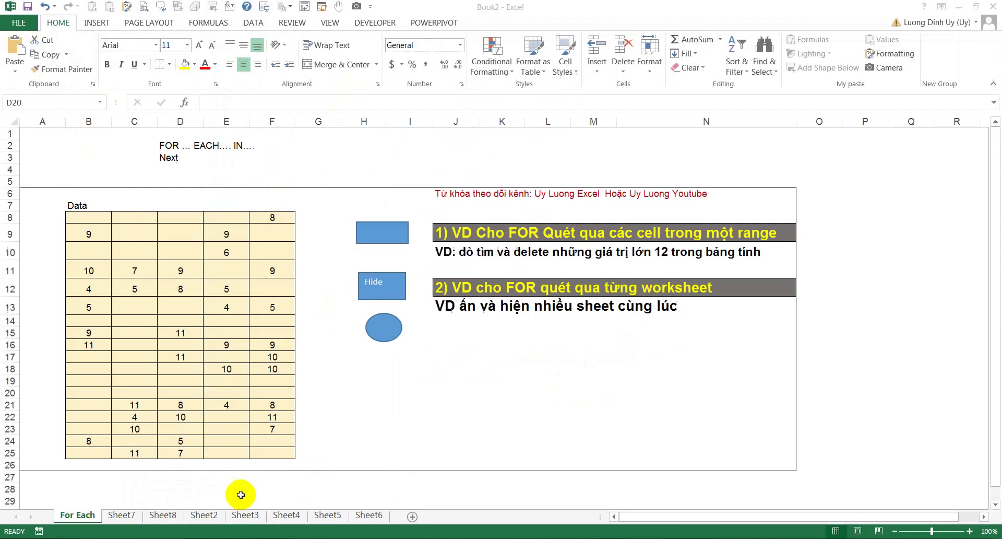
# Run Hide to hide every sheet except For Each, then click the oval to show them all again
pyautogui.click(373, 284)
pyautogui.click(380, 332)
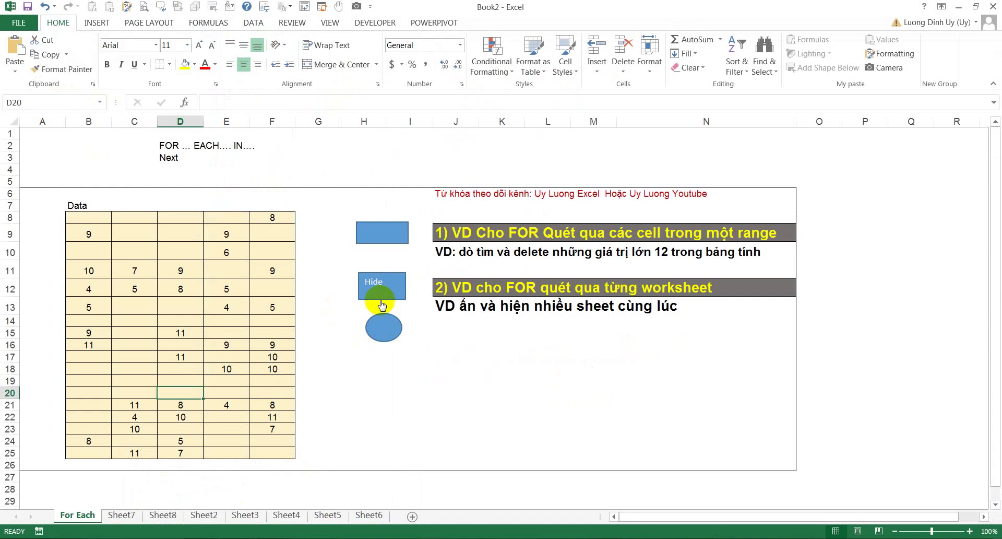
pyautogui.click(381, 284)
pyautogui.click(384, 327)
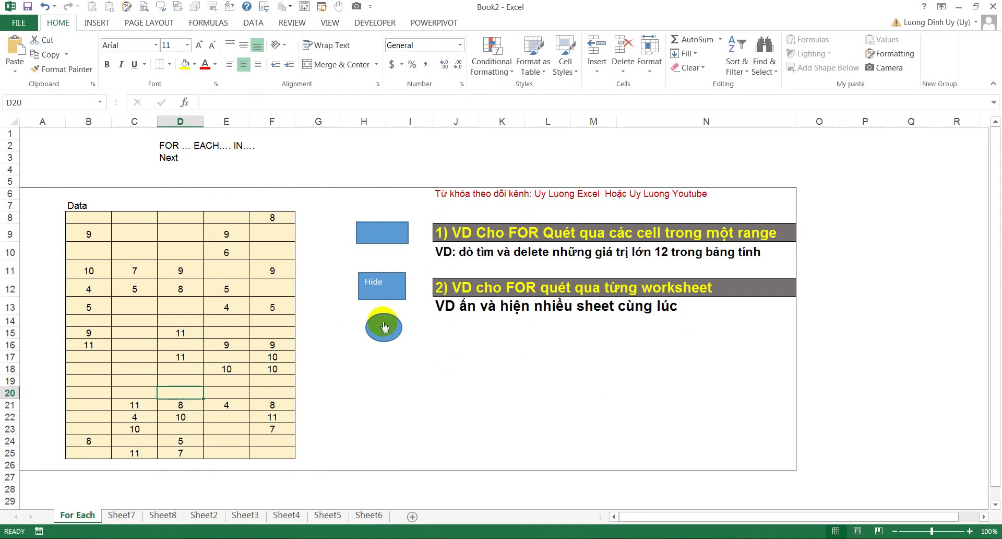
# Select the data range B8:F25, then return to the VBA editor
pyautogui.click(307, 320)
pyautogui.click(239, 303)
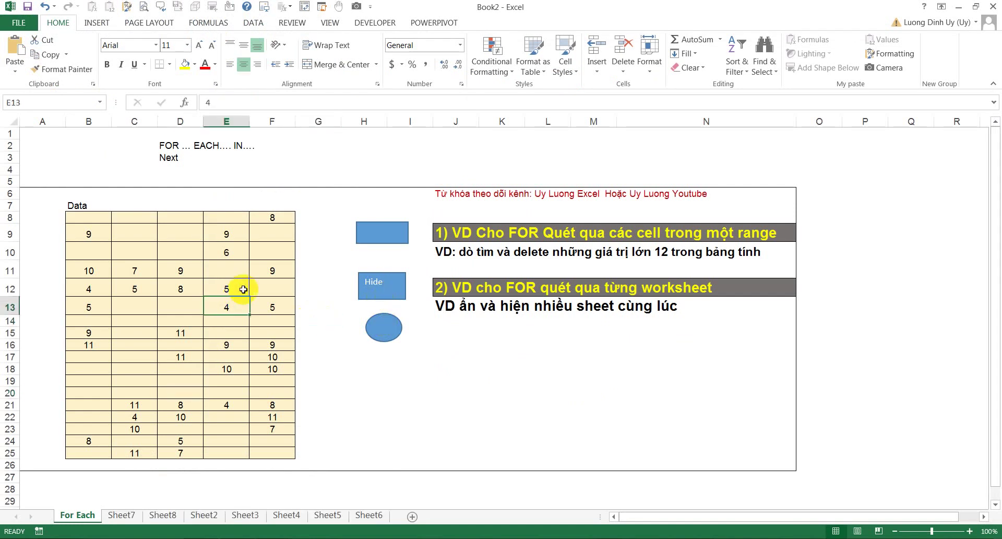
pyautogui.moveTo(86, 220)
pyautogui.mouseDown()
pyautogui.moveTo(218, 372)
pyautogui.moveTo(267, 450)
pyautogui.mouseUp()
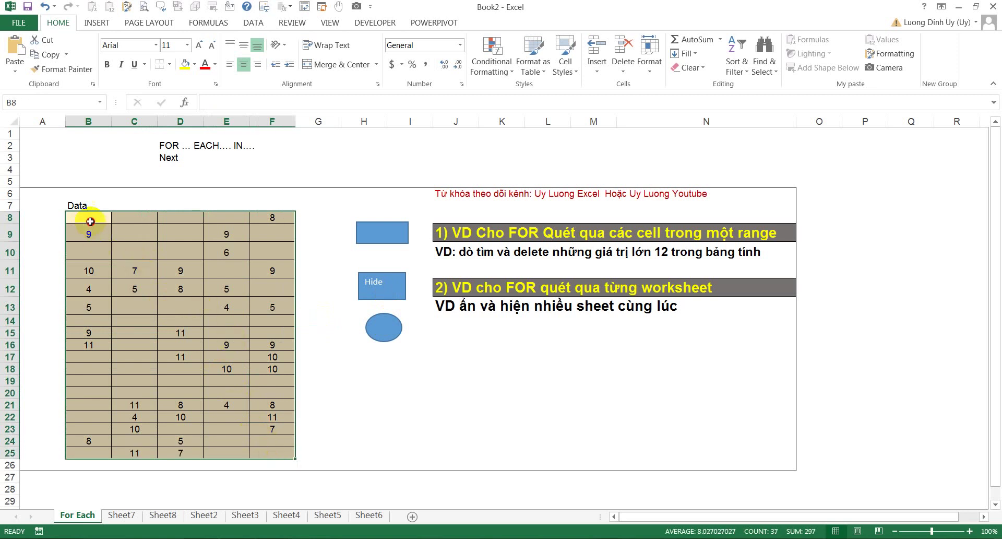
pyautogui.moveTo(90, 221); pyautogui.dragTo(269, 452)
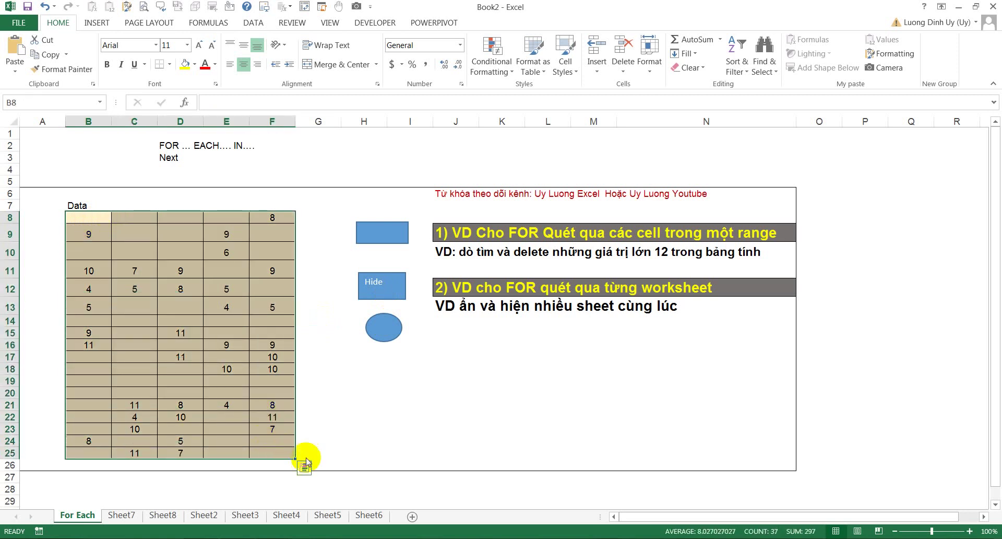
pyautogui.moveTo(293, 530)
pyautogui.click(313, 477)
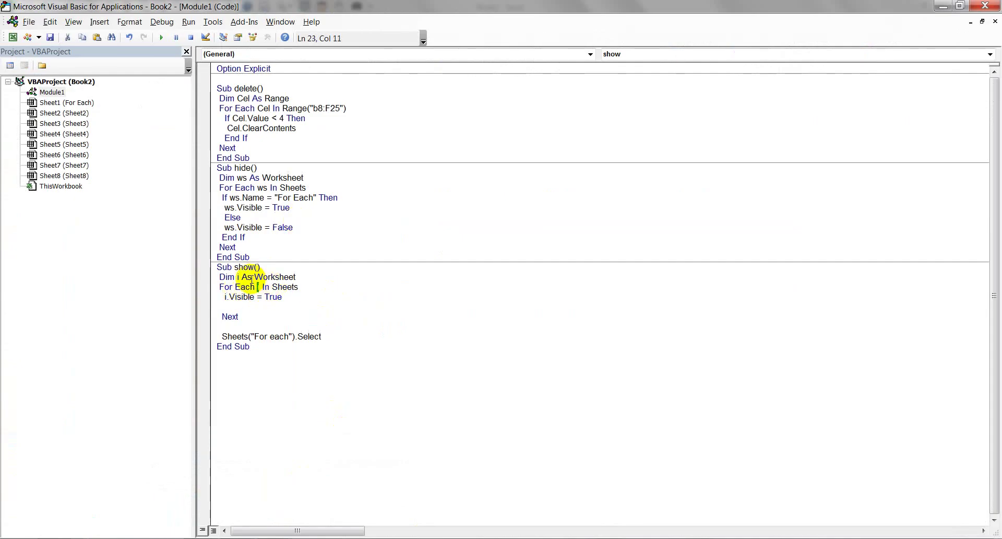
# Highlight Worksheet in the show macro's Dim line and Sheets in its For Each line
pyautogui.click(256, 276)
pyautogui.moveTo(256, 277); pyautogui.dragTo(298, 277)
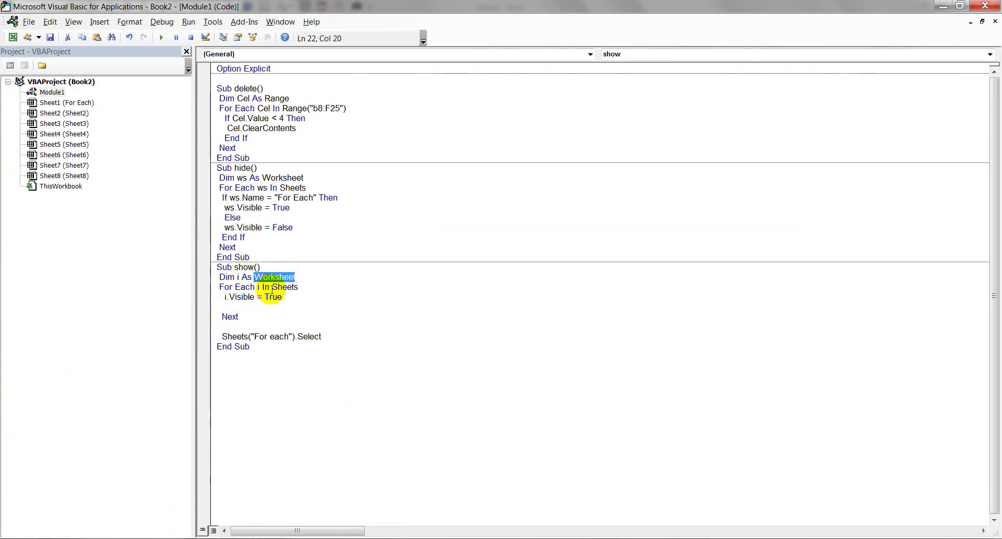
pyautogui.moveTo(271, 288); pyautogui.dragTo(299, 287)
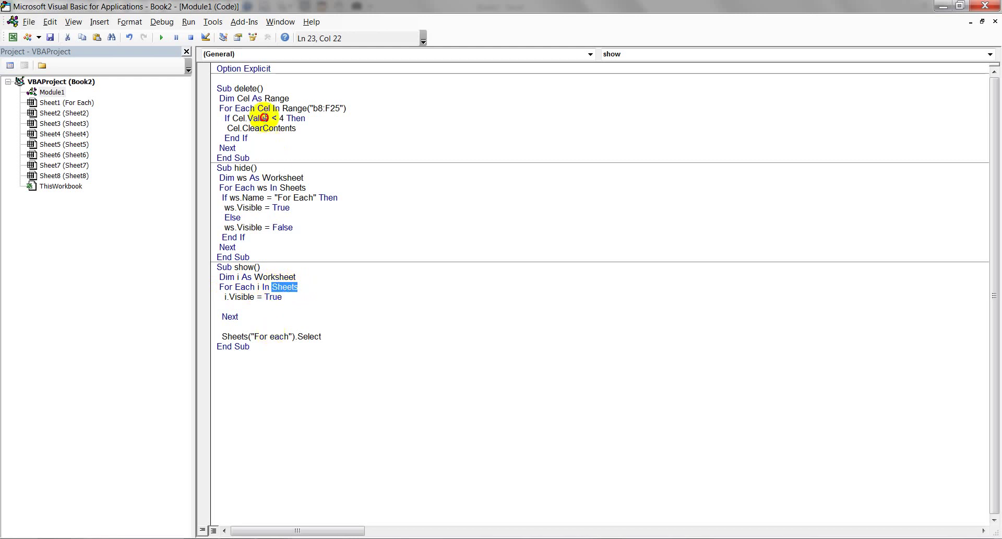
# Highlight the Cel variable and its Value check in the delete macro
pyautogui.click(268, 118)
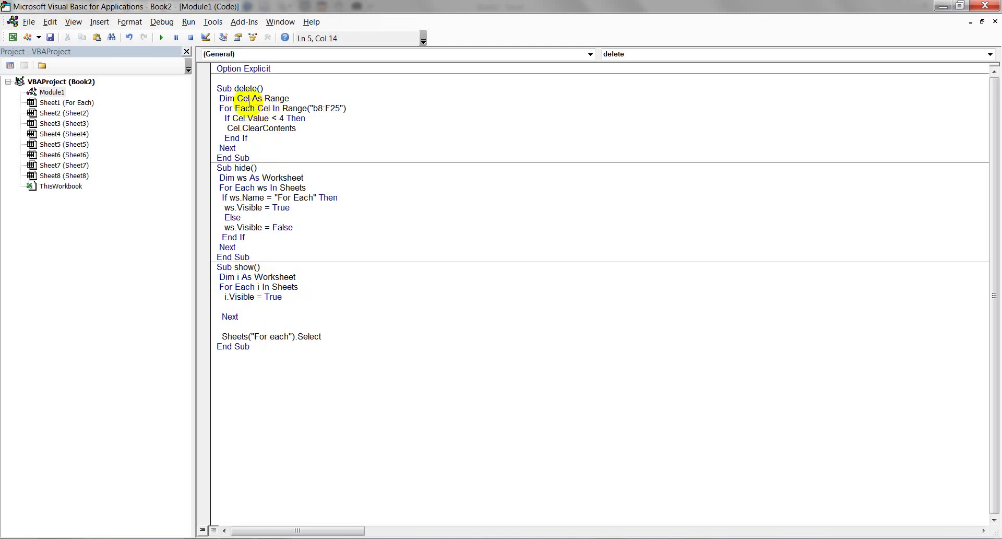
pyautogui.moveTo(236, 98); pyautogui.dragTo(250, 98)
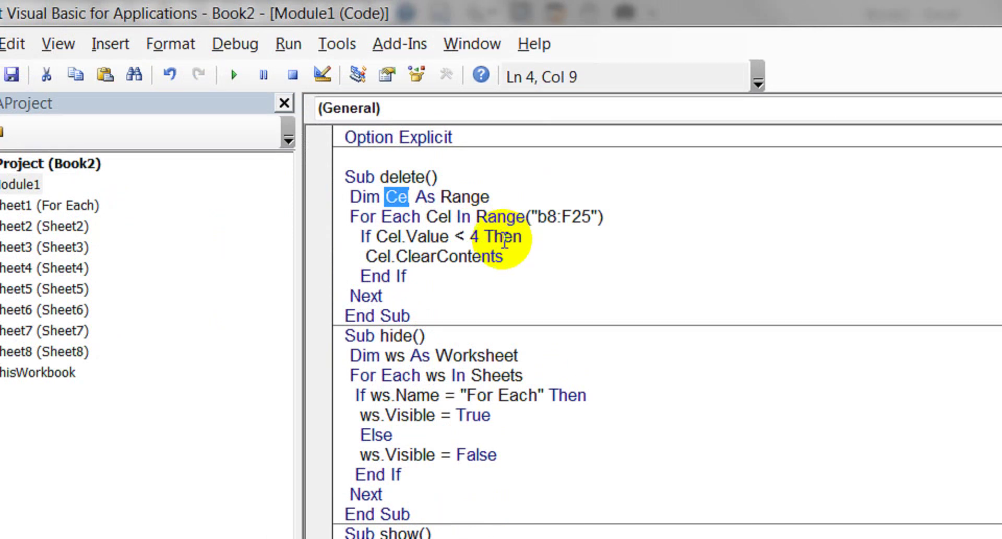
pyautogui.click(410, 197)
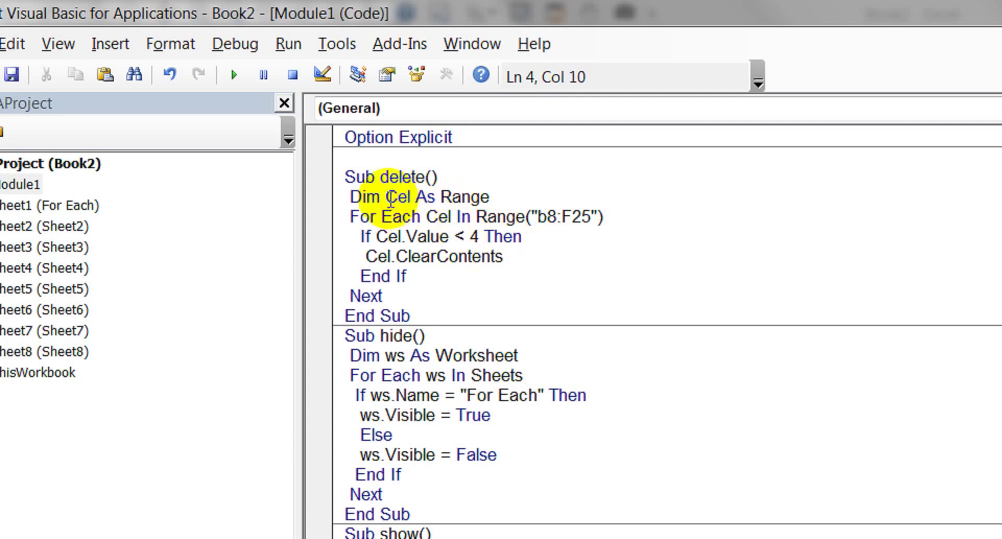
pyautogui.moveTo(391, 198)
pyautogui.mouseDown()
pyautogui.moveTo(489, 197)
pyautogui.moveTo(612, 215)
pyautogui.mouseUp()
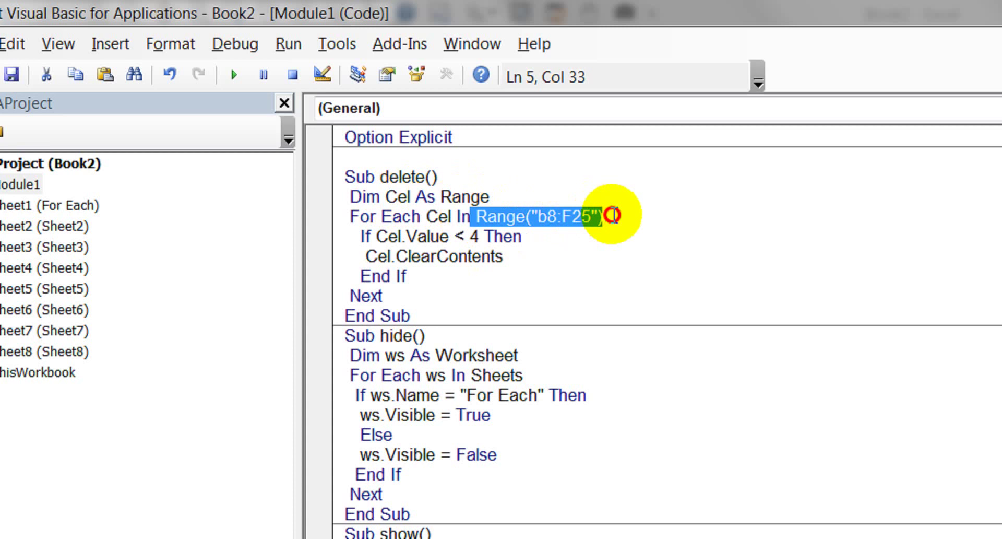
# Highlight the For Each keyword, the If/ClearContents lines and the loop variable Cel
pyautogui.click(379, 214)
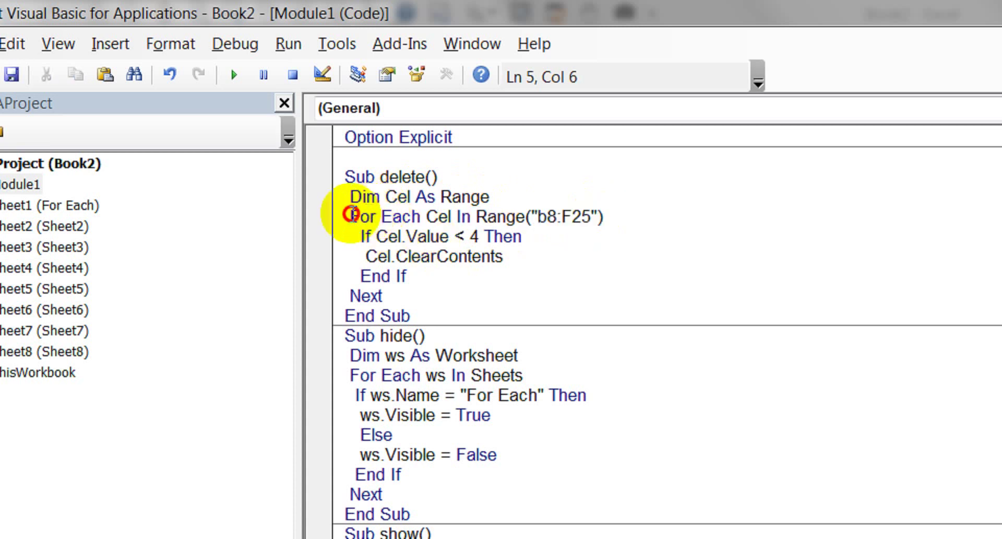
pyautogui.moveTo(350, 214); pyautogui.dragTo(428, 223)
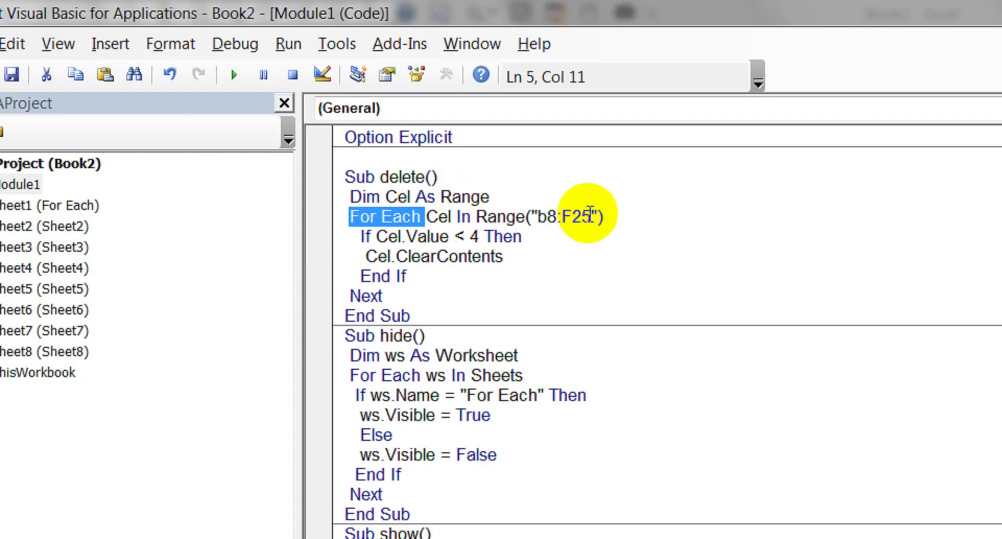
pyautogui.moveTo(359, 237); pyautogui.dragTo(532, 248)
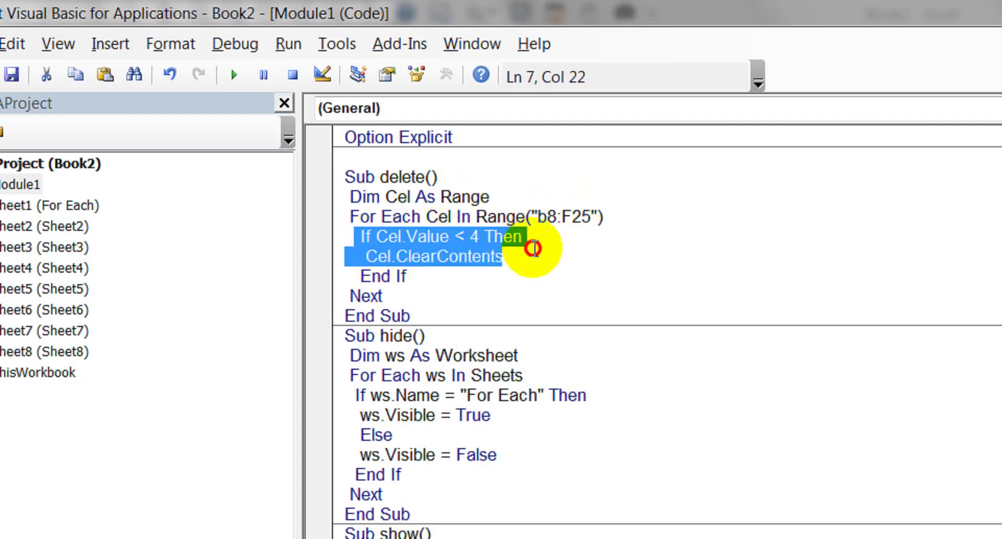
pyautogui.click(424, 217)
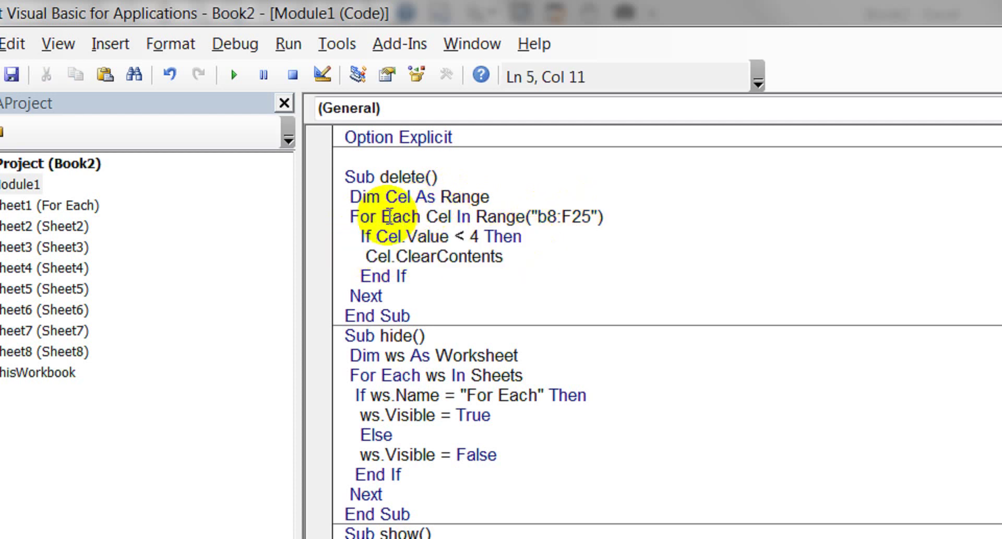
pyautogui.moveTo(425, 216); pyautogui.dragTo(599, 216)
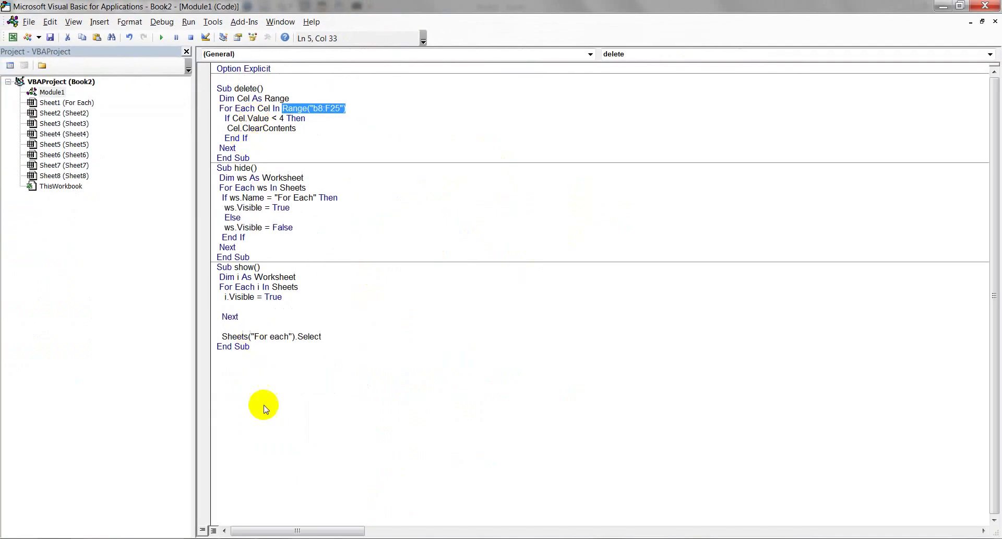
# Return to the Excel workbook and click cells B9 and B8 at the start of the data table
pyautogui.click(201, 481)
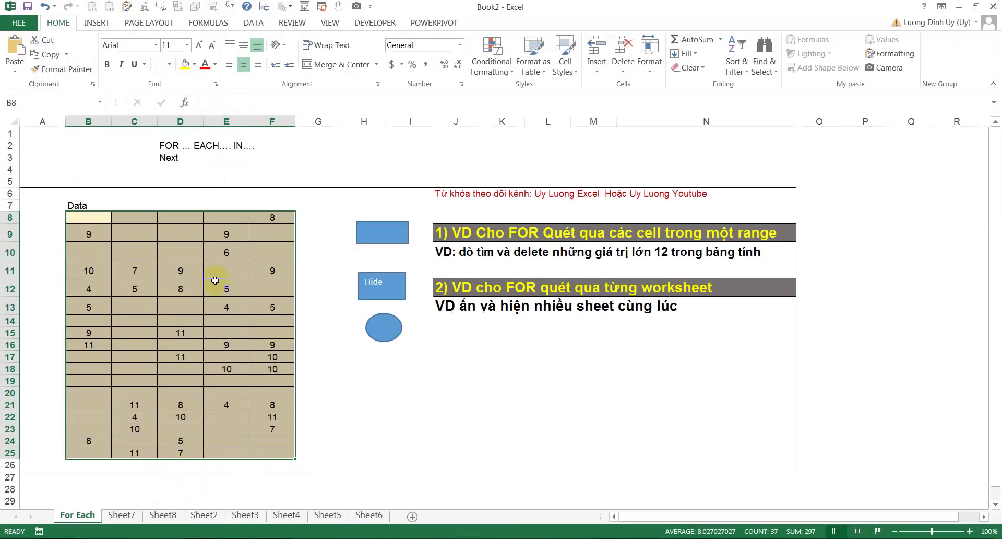
pyautogui.click(208, 251)
pyautogui.click(124, 252)
pyautogui.click(101, 233)
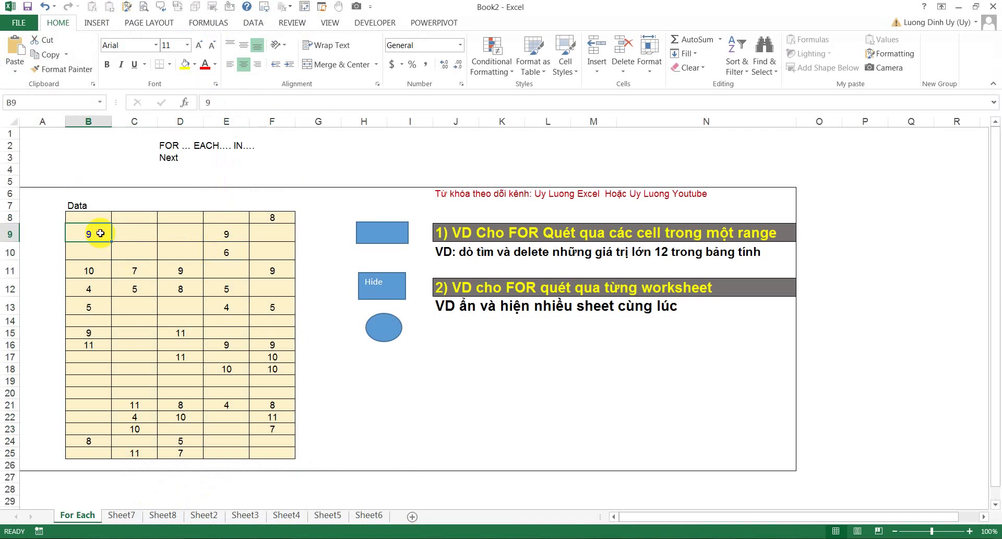
pyautogui.click(206, 201)
pyautogui.click(105, 218)
pyautogui.click(104, 228)
pyautogui.click(129, 238)
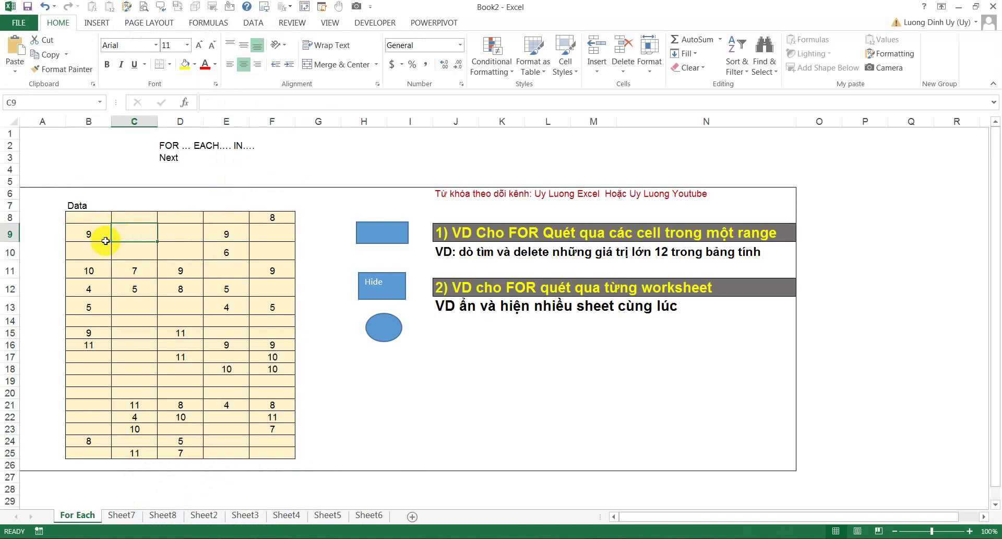
pyautogui.click(82, 235)
pyautogui.click(108, 217)
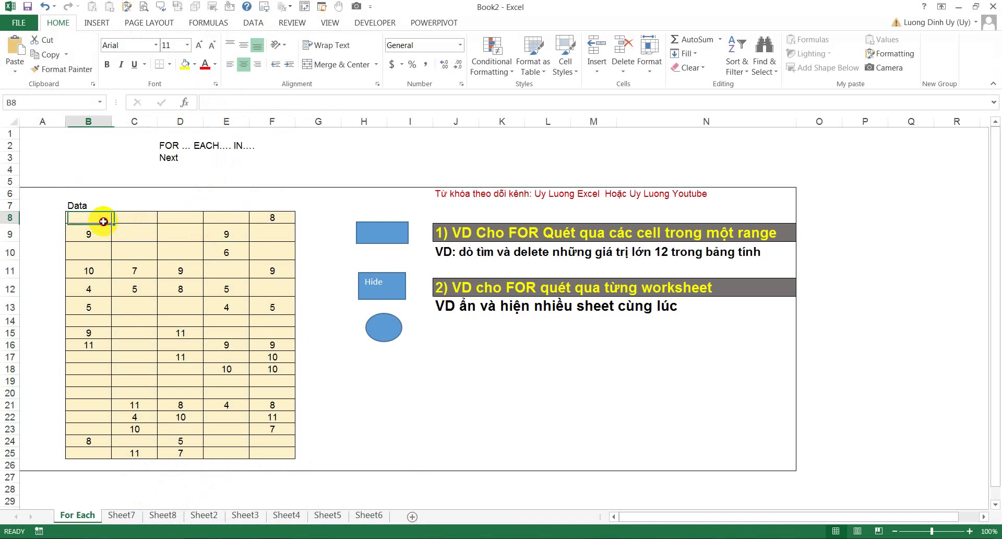
pyautogui.click(108, 226)
pyautogui.click(108, 217)
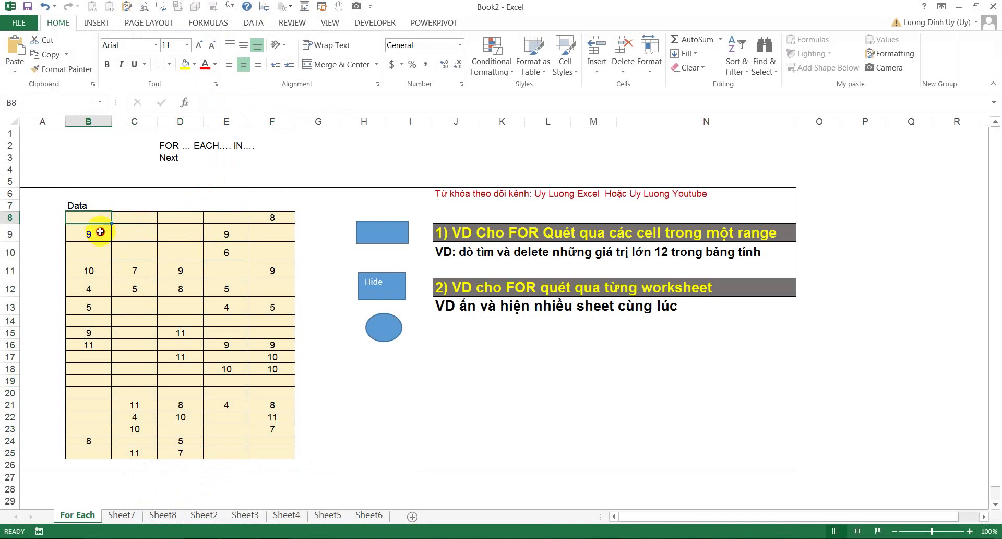
# Select B9:B11, B8:F8, then the whole loop range B8:F25, ending on F16
pyautogui.moveTo(99, 228); pyautogui.dragTo(99, 269)
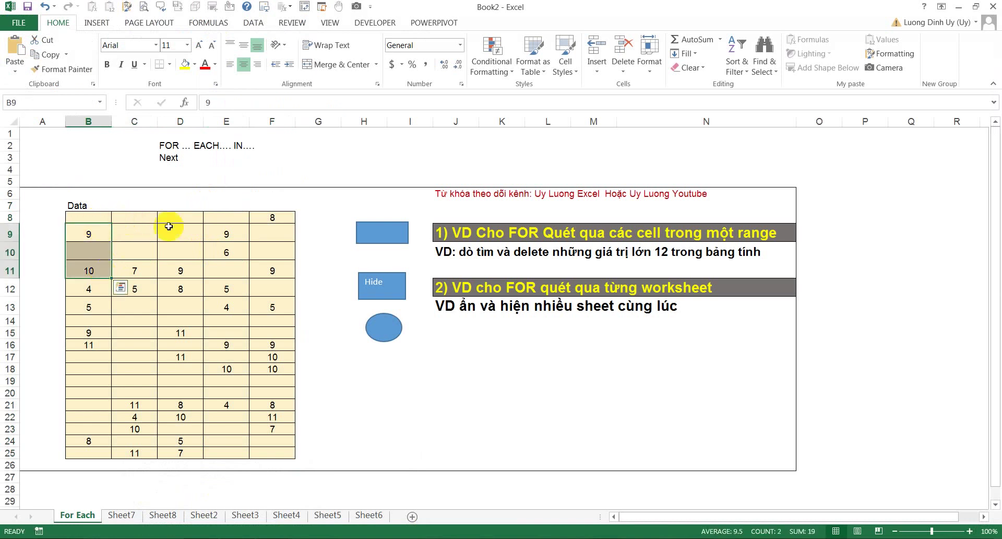
pyautogui.moveTo(98, 217); pyautogui.dragTo(274, 216)
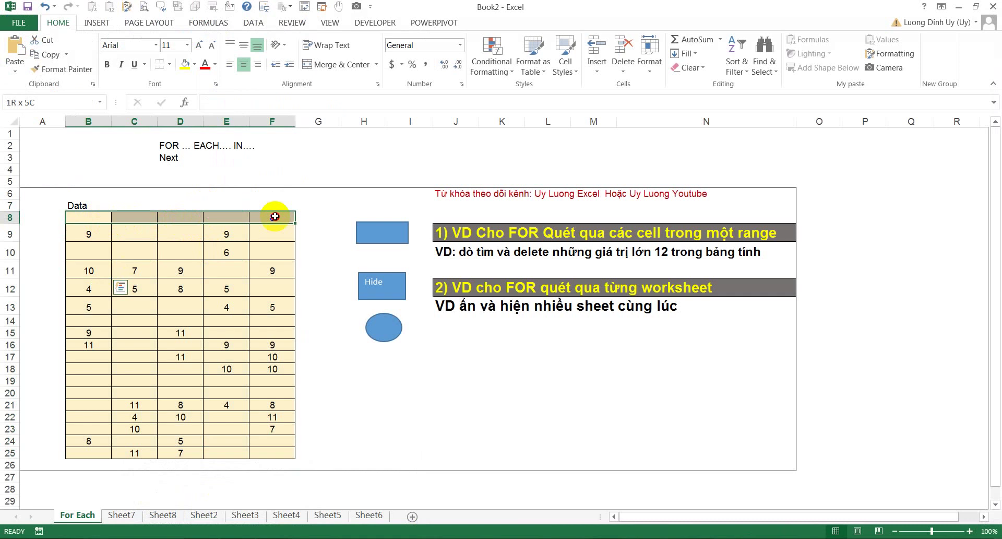
pyautogui.click(237, 234)
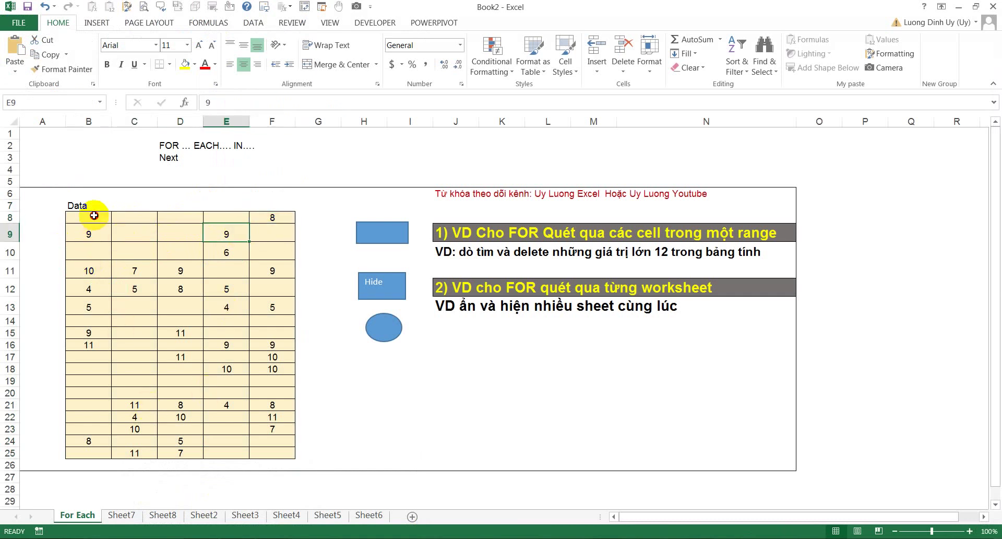
pyautogui.moveTo(94, 216); pyautogui.dragTo(265, 454)
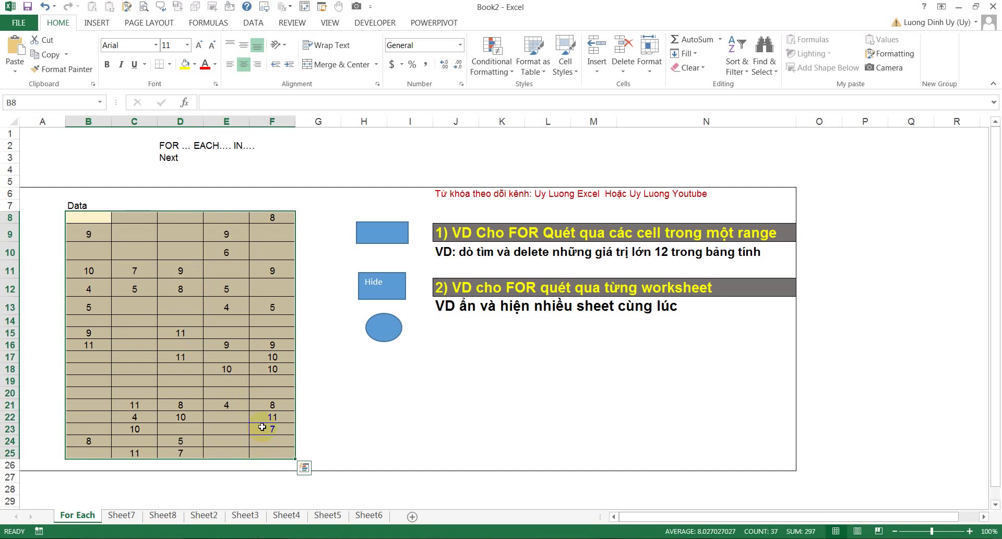
pyautogui.click(262, 345)
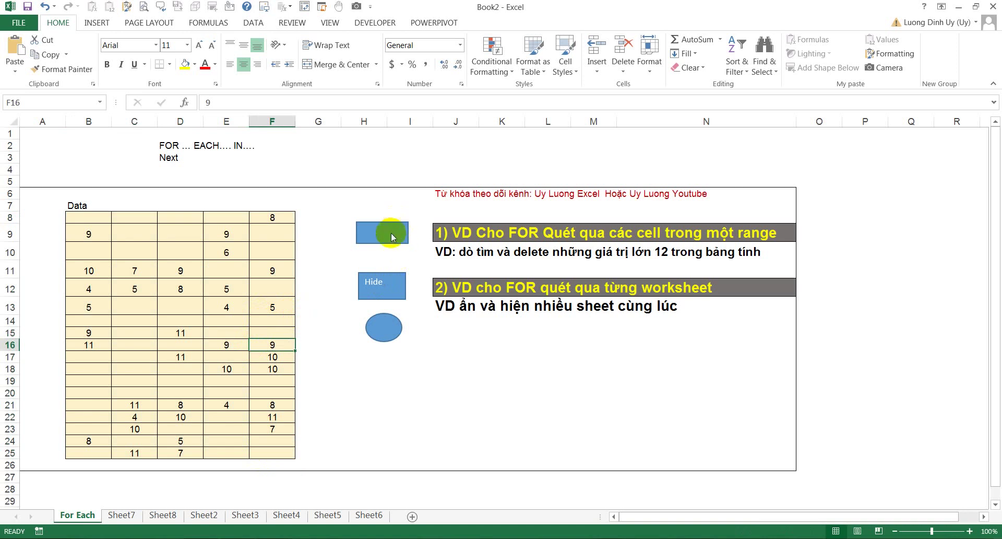
pyautogui.rightClick(393, 233)
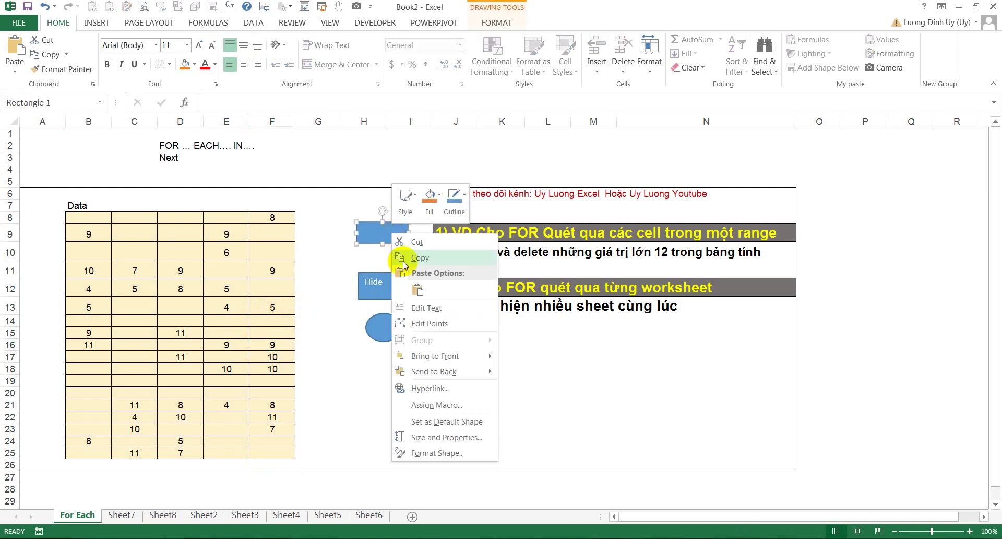
pyautogui.click(436, 405)
pyautogui.moveTo(468, 286); pyautogui.dragTo(703, 249)
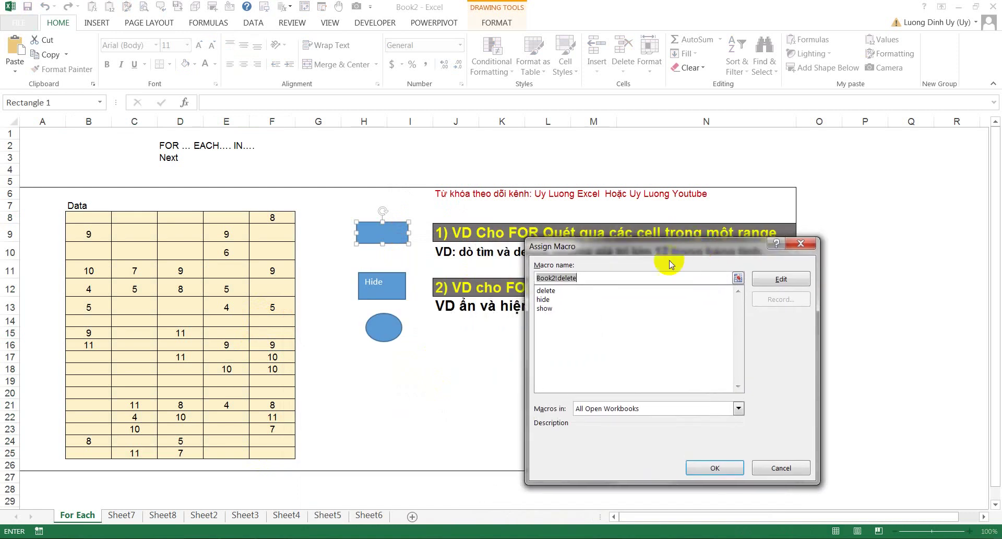
pyautogui.click(800, 243)
pyautogui.rightClick(404, 236)
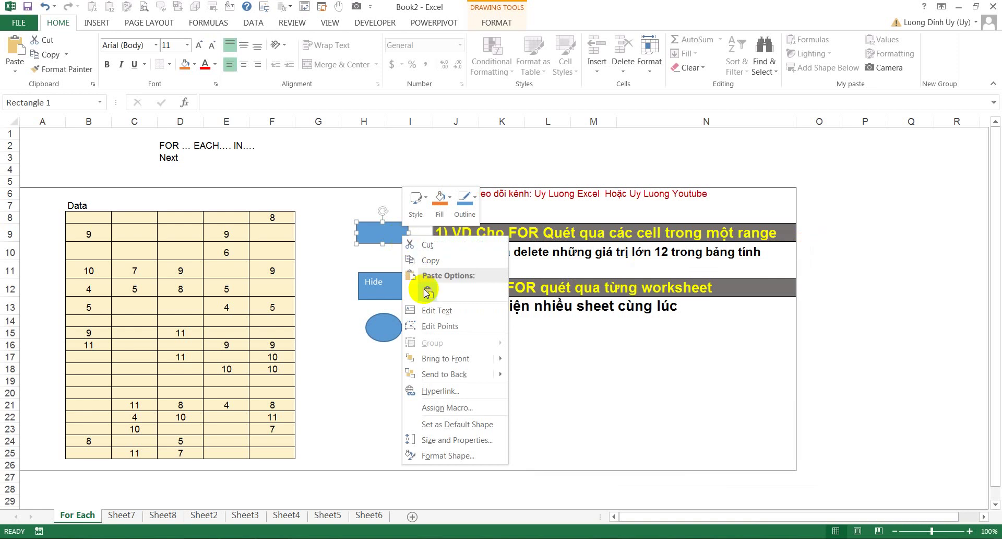
pyautogui.click(449, 309)
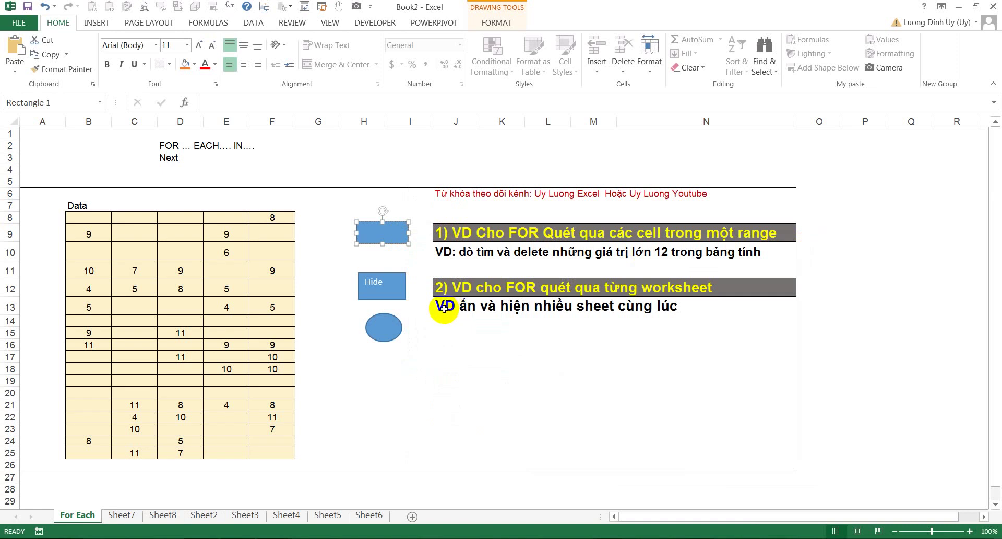
pyautogui.click(455, 328)
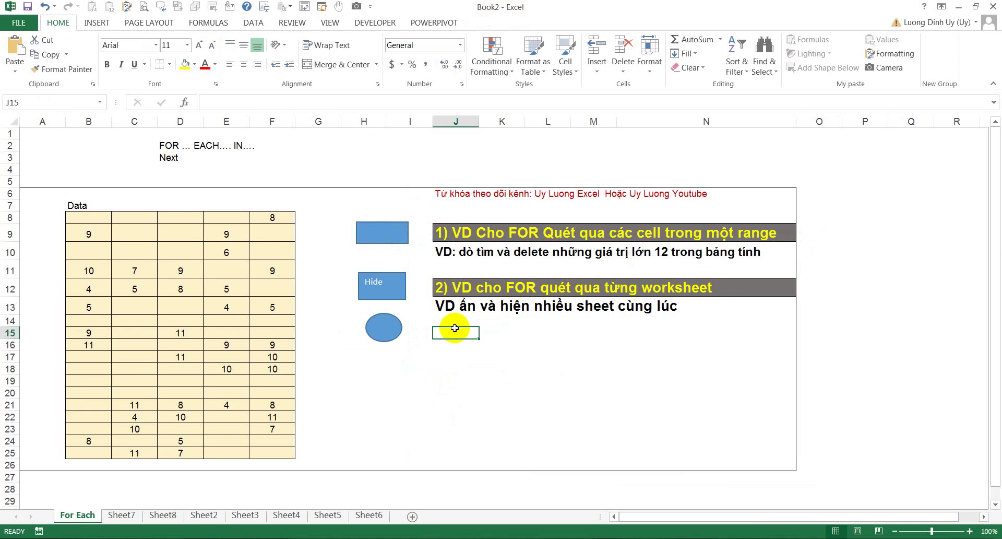
# Type 'If' into cell J17, then move to L17
pyautogui.click(448, 355)
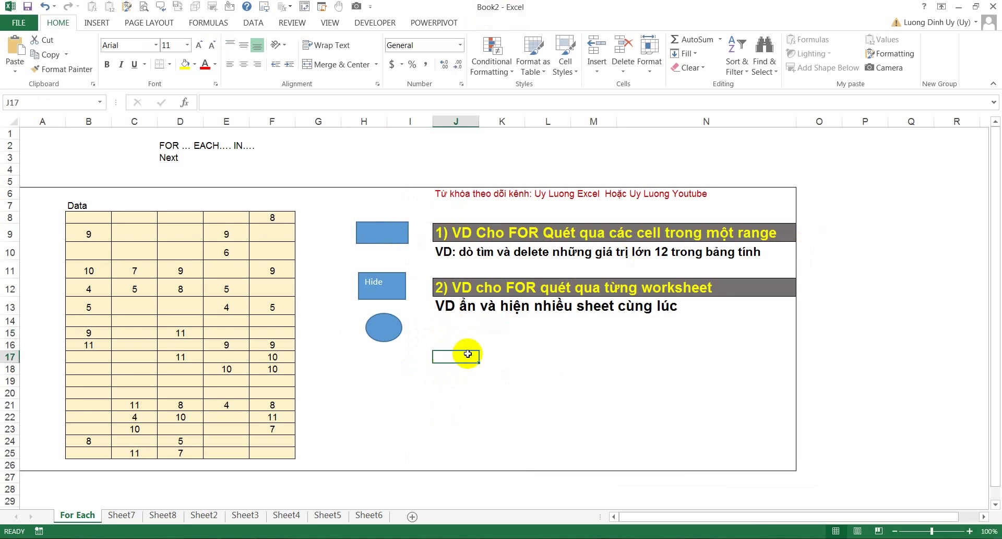
pyautogui.write('If')
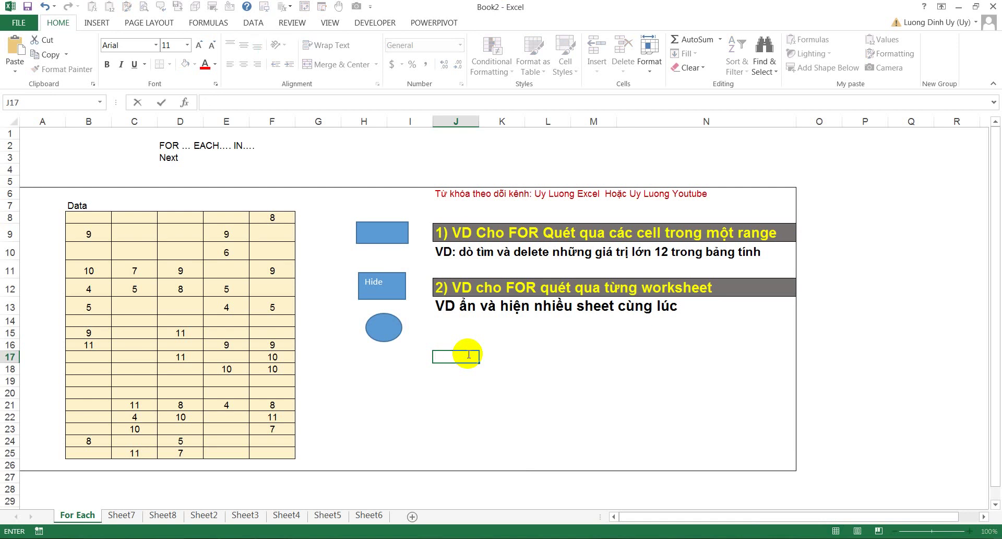
pyautogui.click(546, 356)
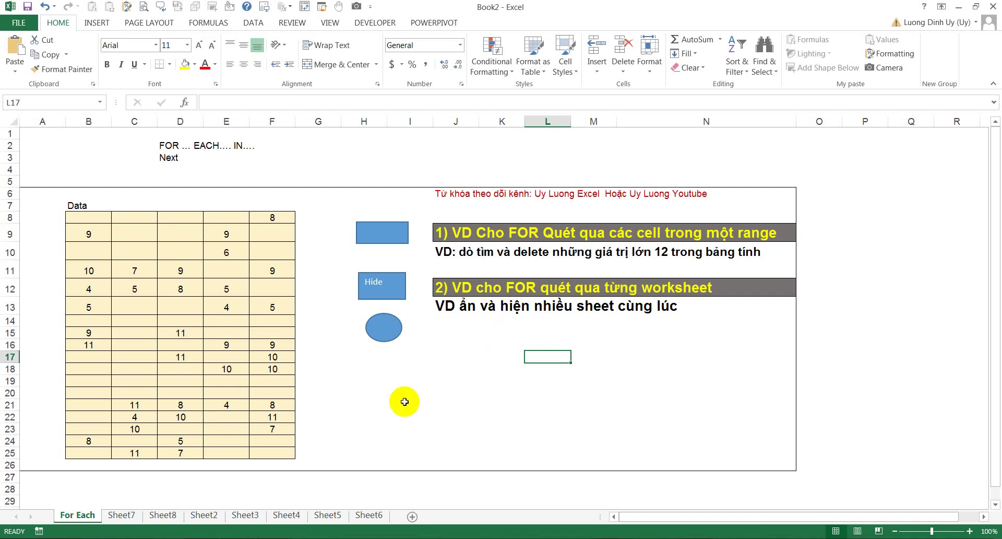
# Enter the note 'Select case' in cell J16
pyautogui.click(463, 346)
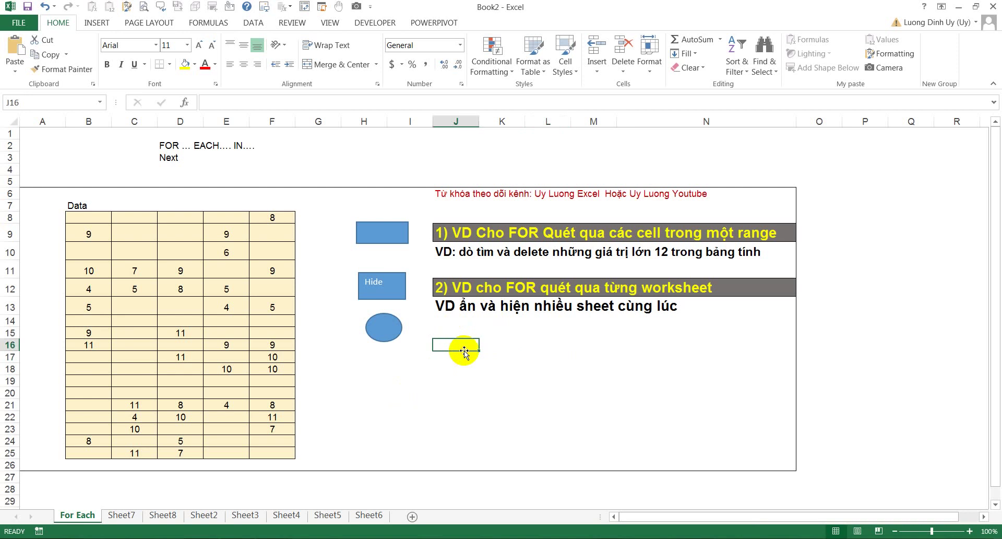
pyautogui.write('Selec')
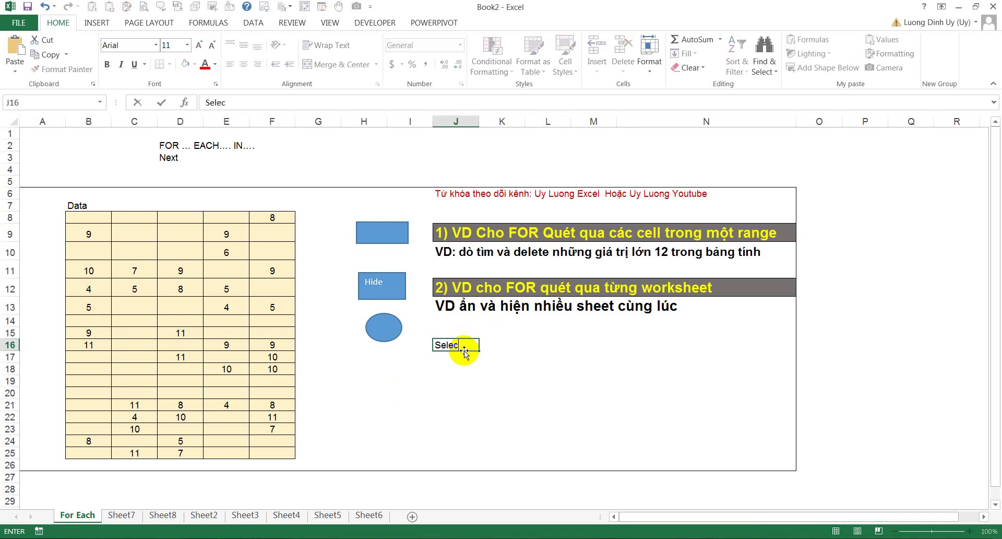
pyautogui.write('t case')
pyautogui.press('Return')
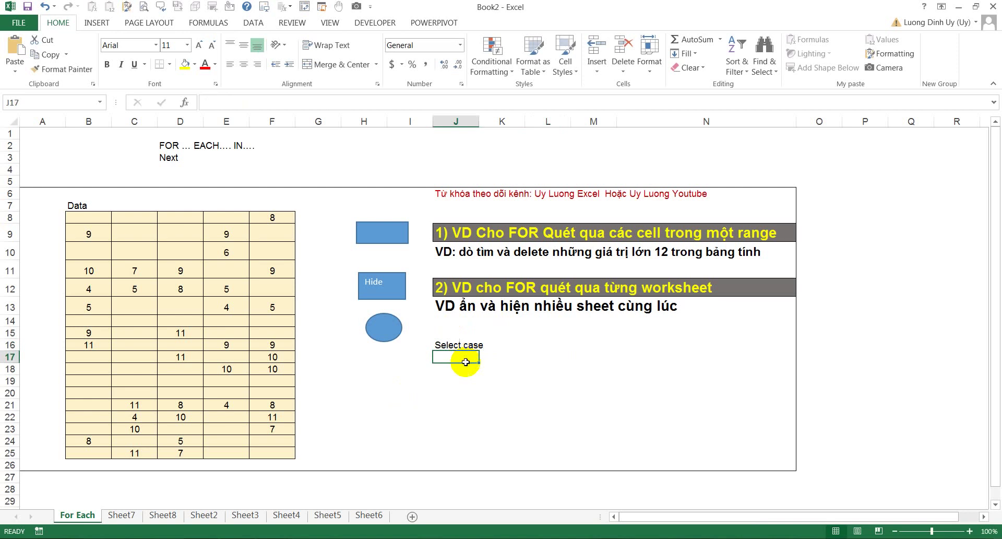